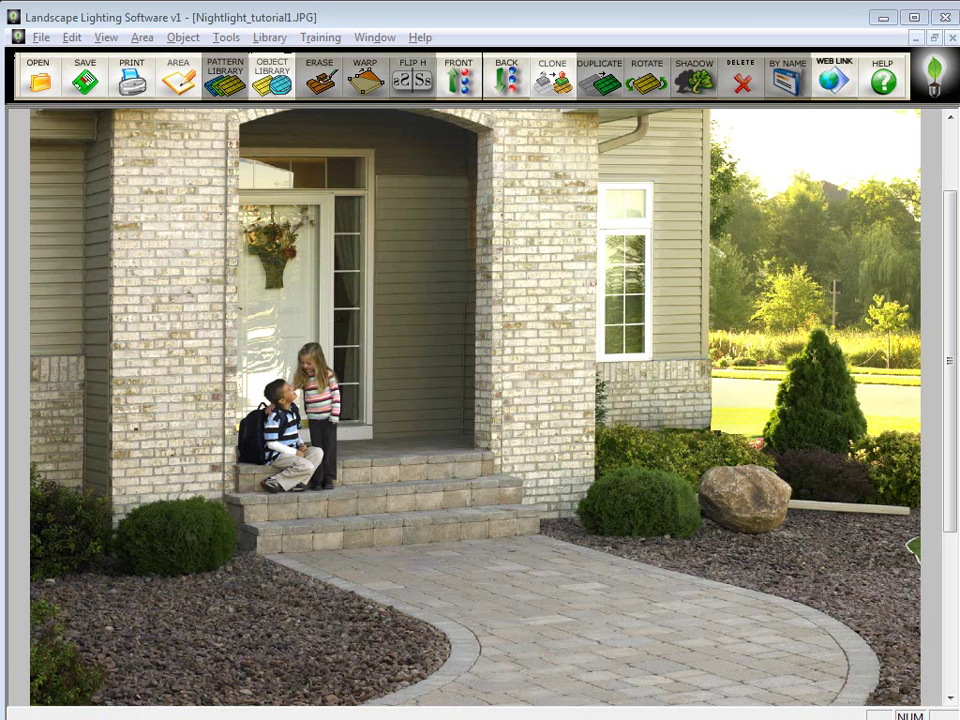
pyautogui.click(728, 493)
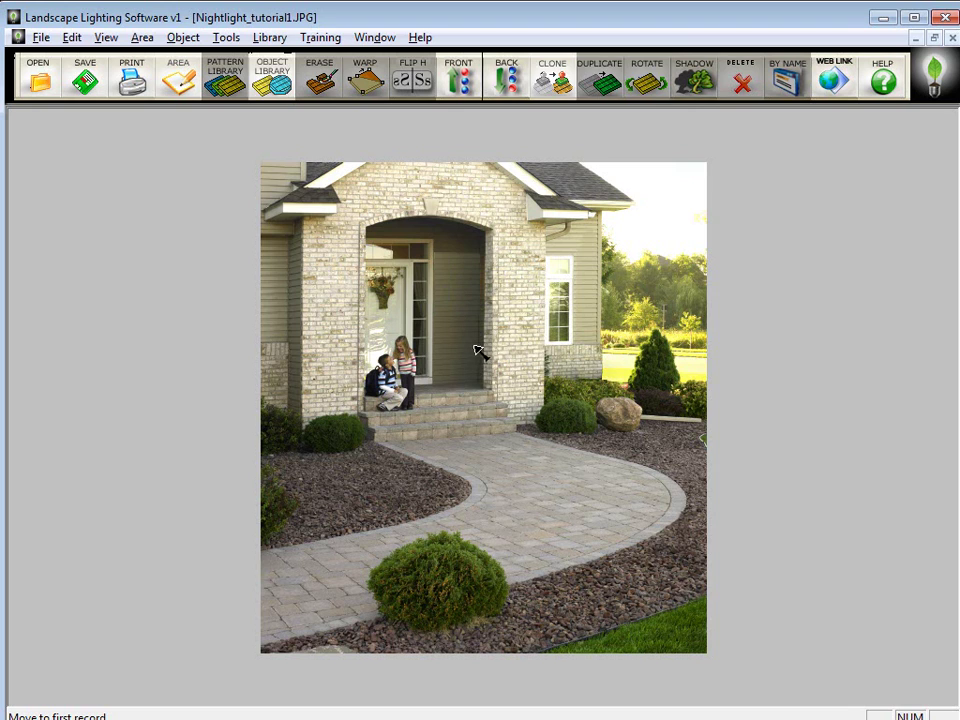
pyautogui.scroll(1, 583, 405)
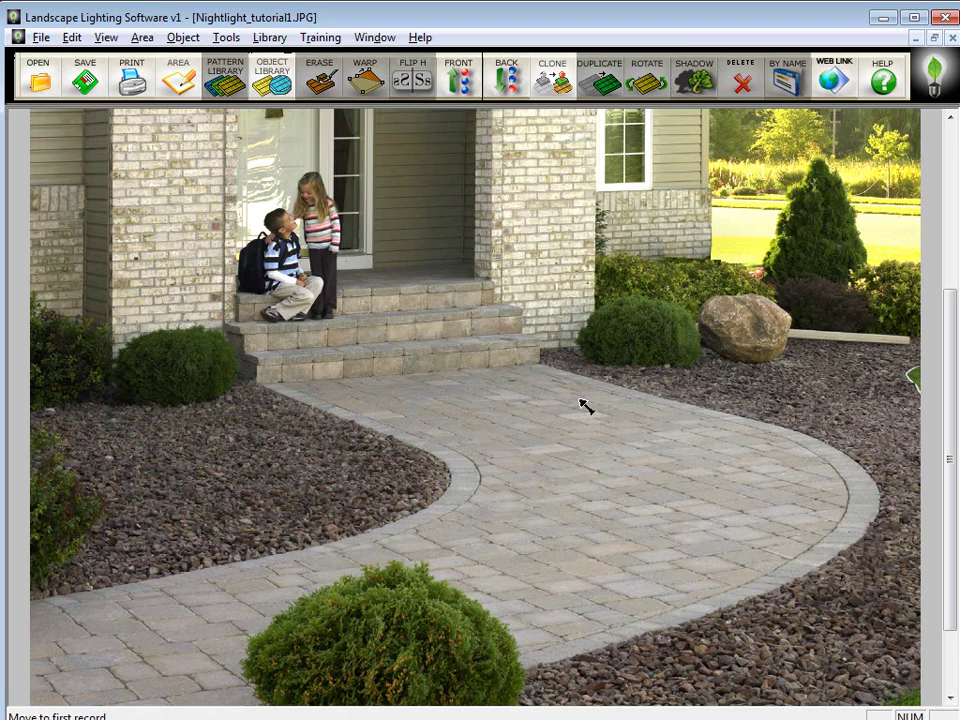
pyautogui.moveTo(950, 524); pyautogui.dragTo(950, 356)
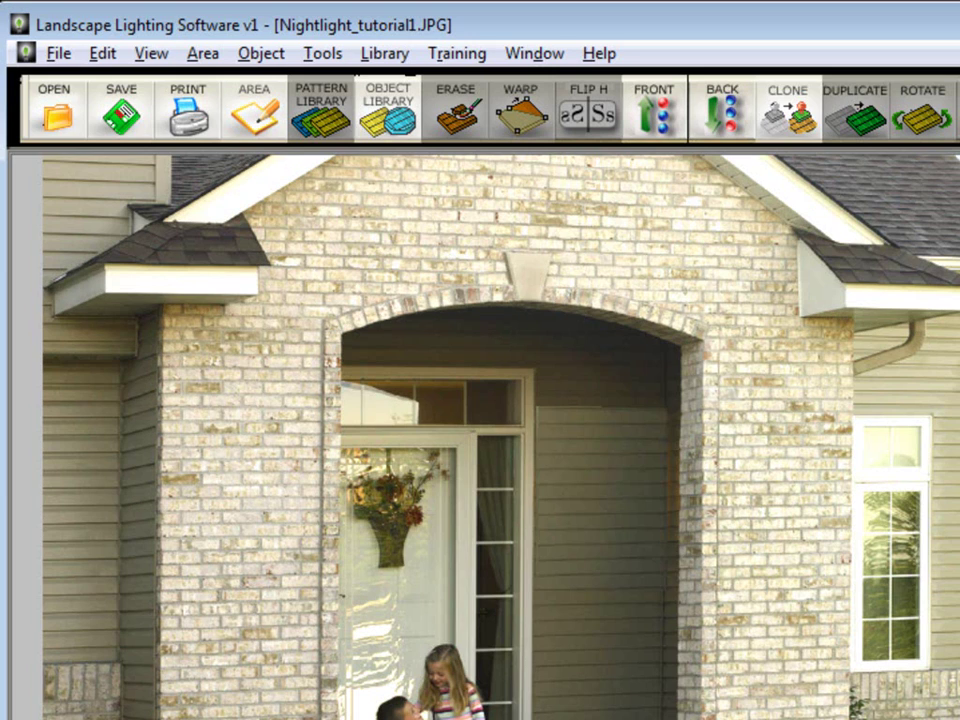
# - Open the Kichler Outdoor object library
pyautogui.click(388, 118)
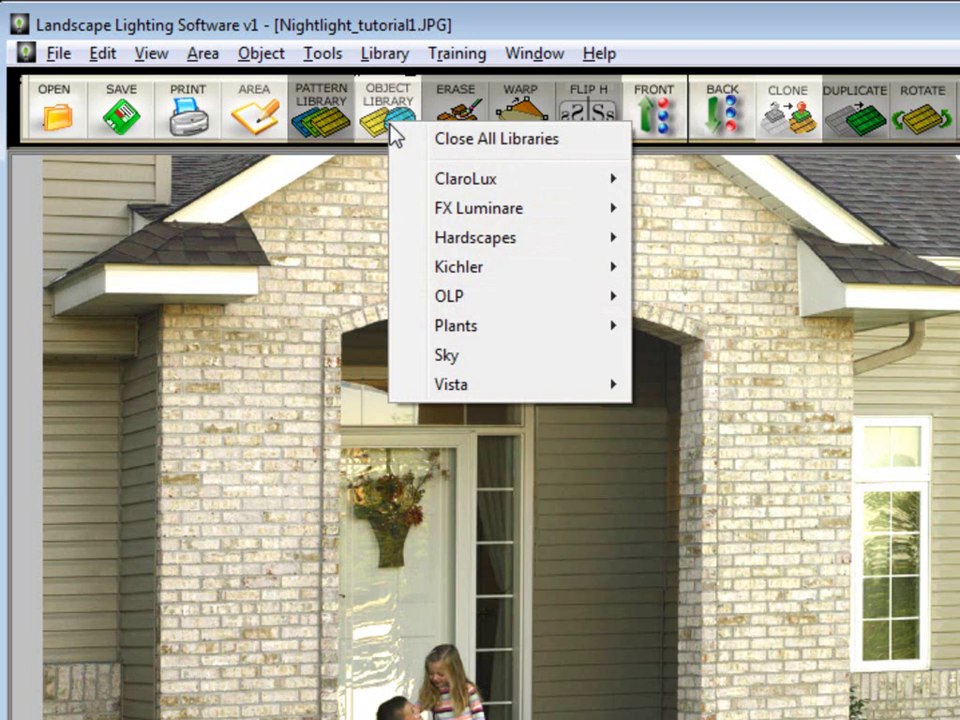
pyautogui.moveTo(491, 212)
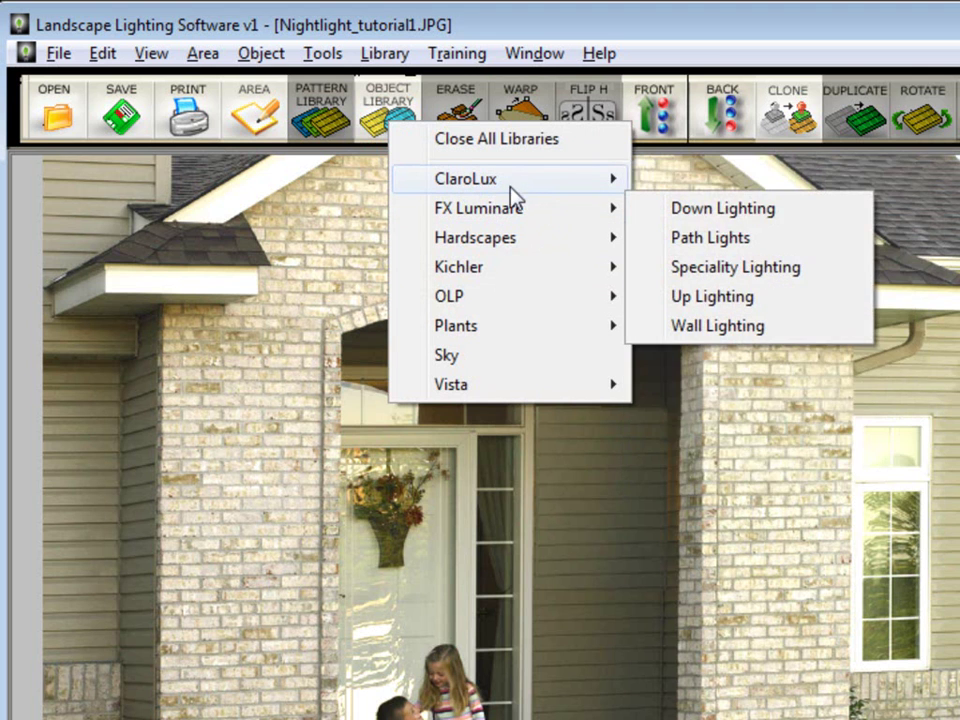
pyautogui.moveTo(518, 193)
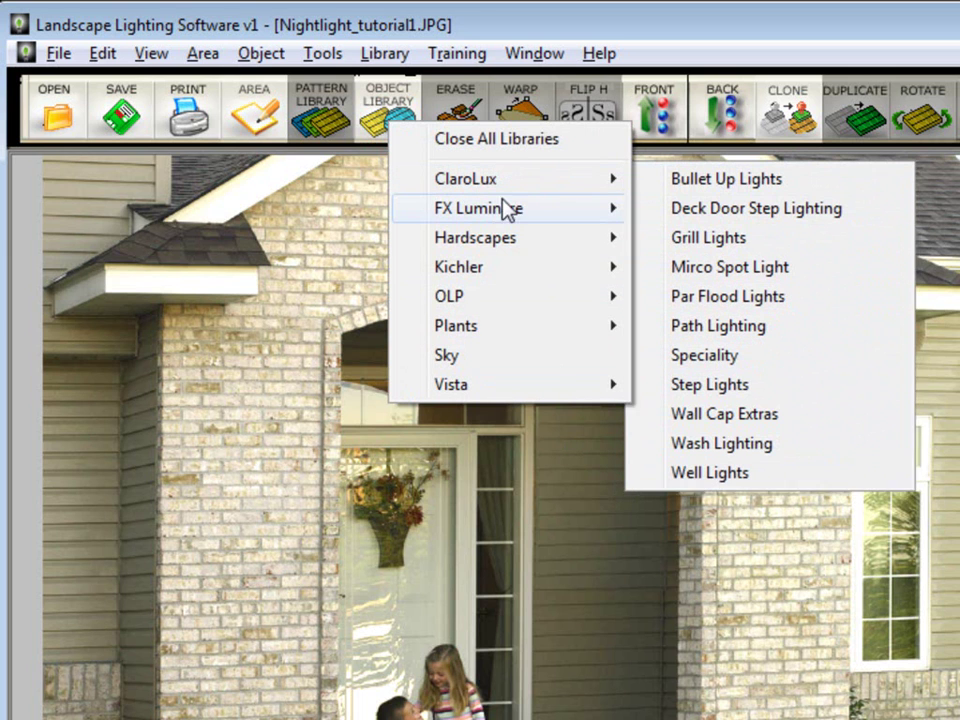
pyautogui.moveTo(531, 217)
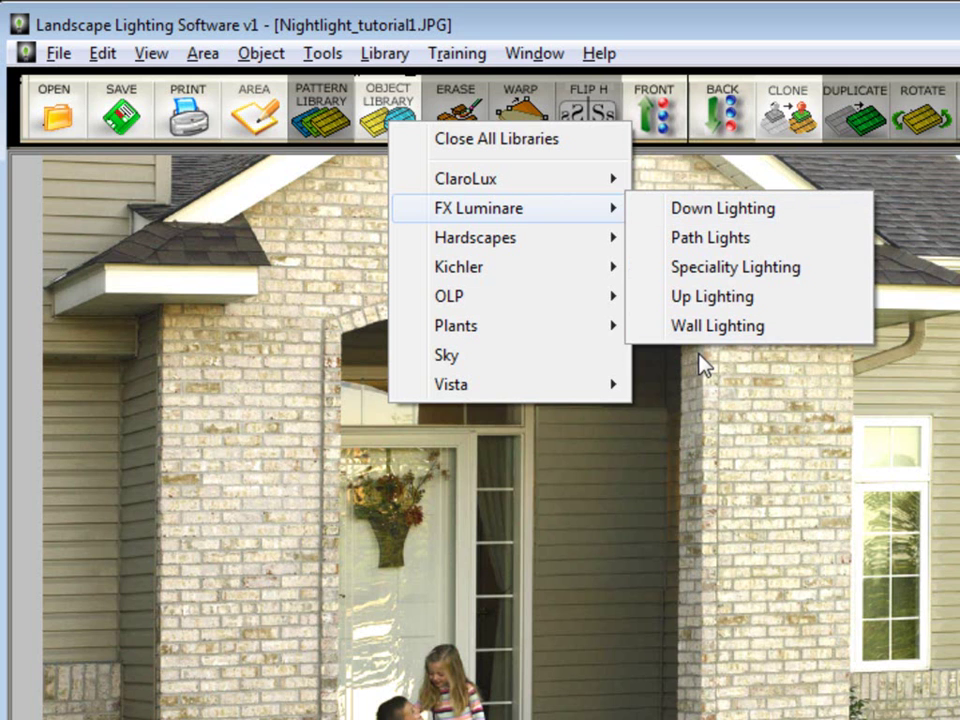
pyautogui.moveTo(499, 279)
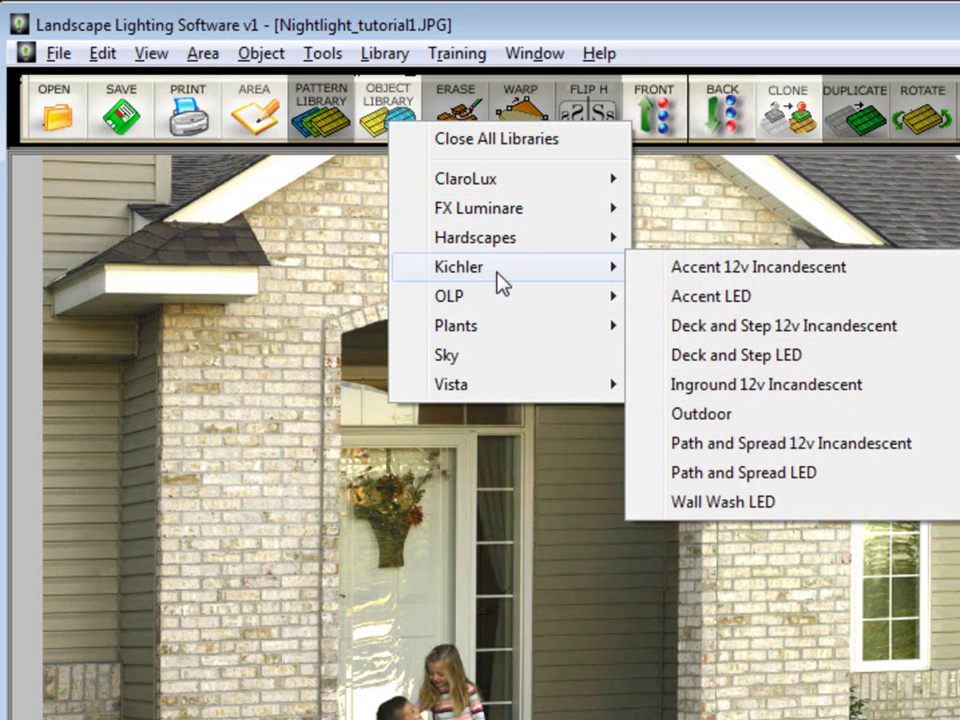
pyautogui.click(516, 294)
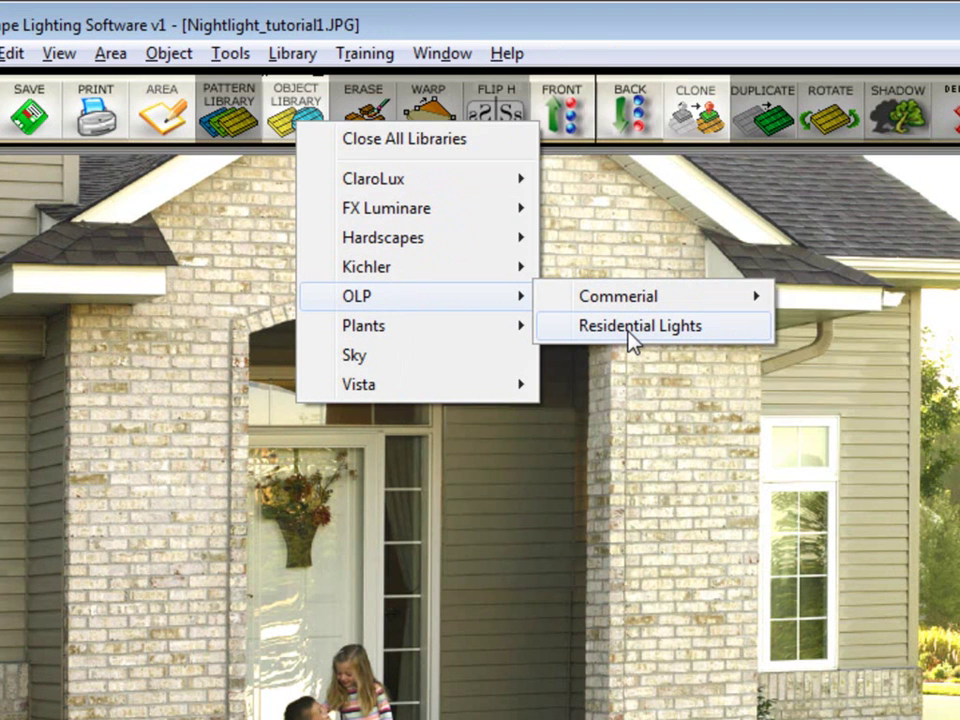
pyautogui.moveTo(415, 388)
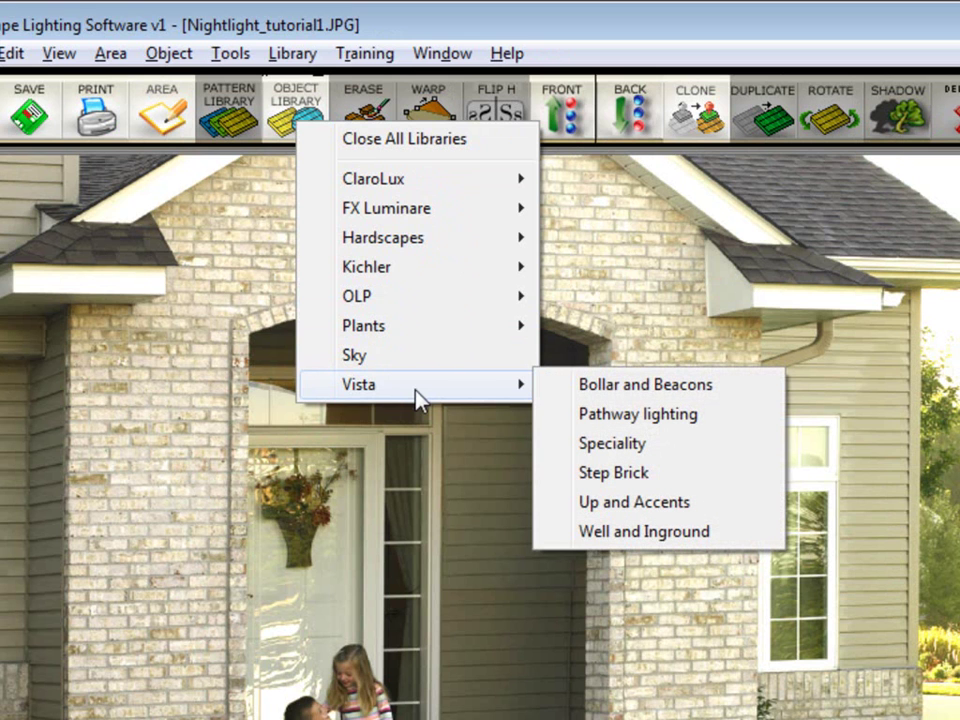
pyautogui.moveTo(416, 278)
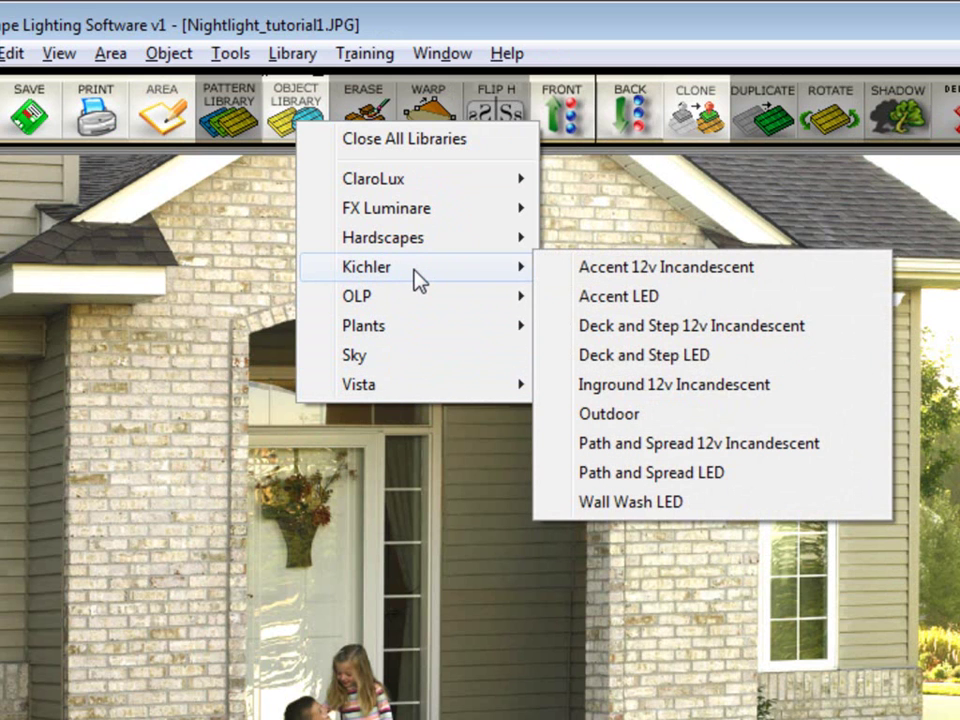
pyautogui.click(617, 415)
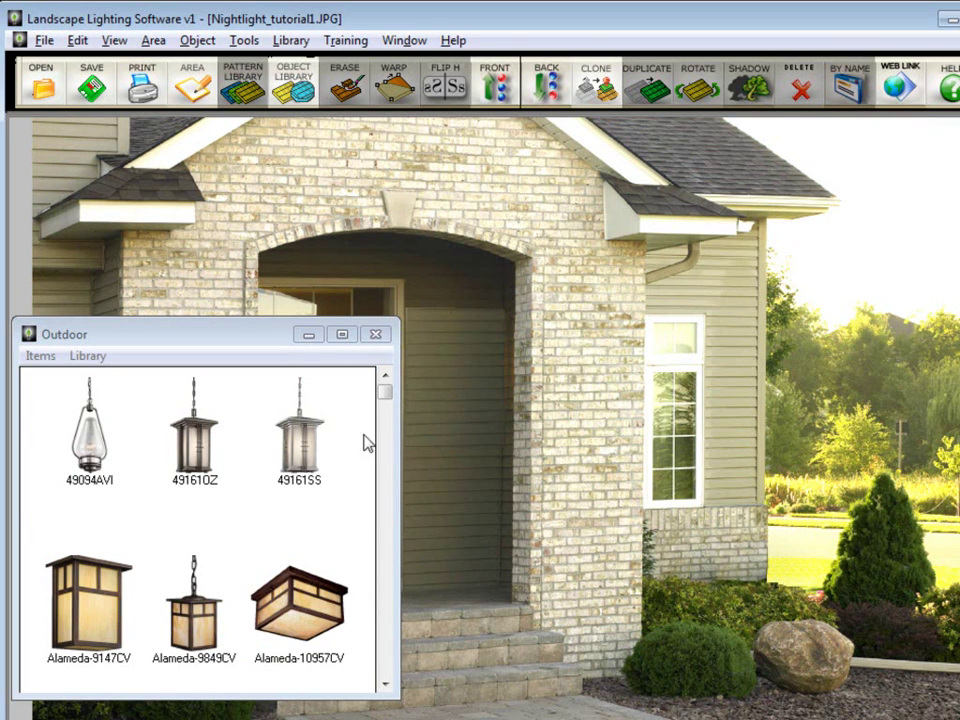
# - Add the EmbassyRow_9785AP lantern to the photo, delete it, and add the EmbassyRow_9784AP lantern instead
pyautogui.moveTo(391, 399); pyautogui.dragTo(374, 623)
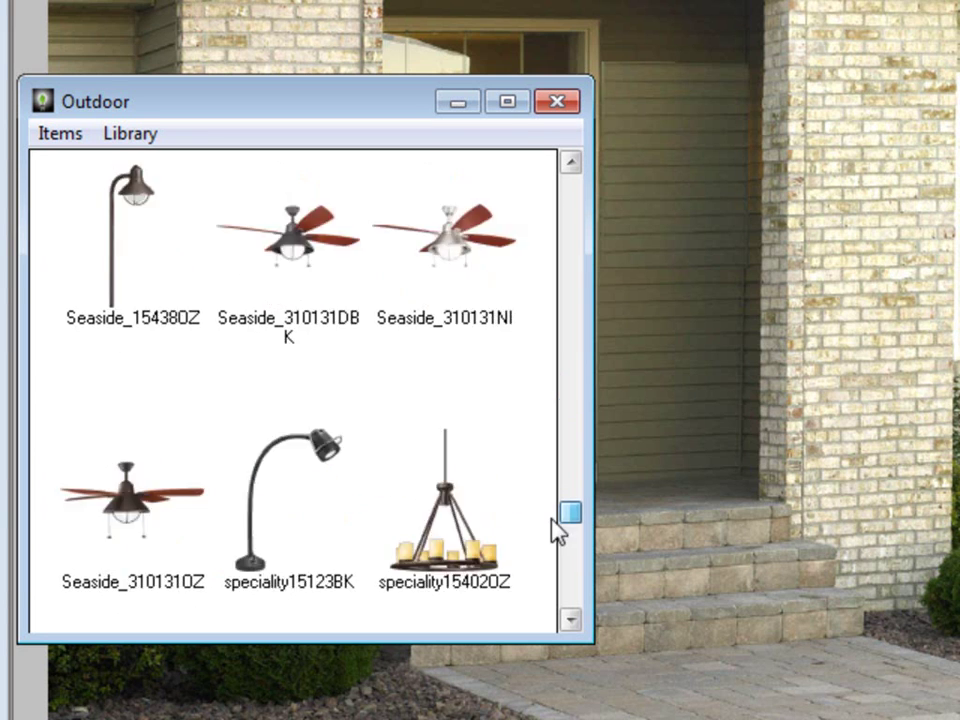
pyautogui.moveTo(557, 530); pyautogui.dragTo(557, 306)
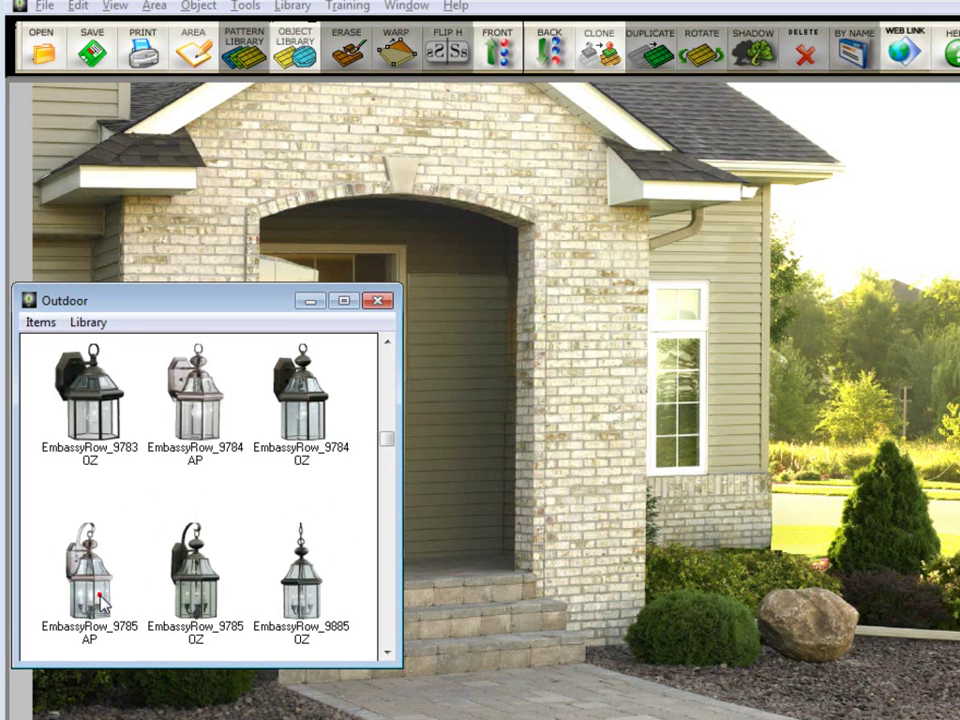
pyautogui.click(100, 600)
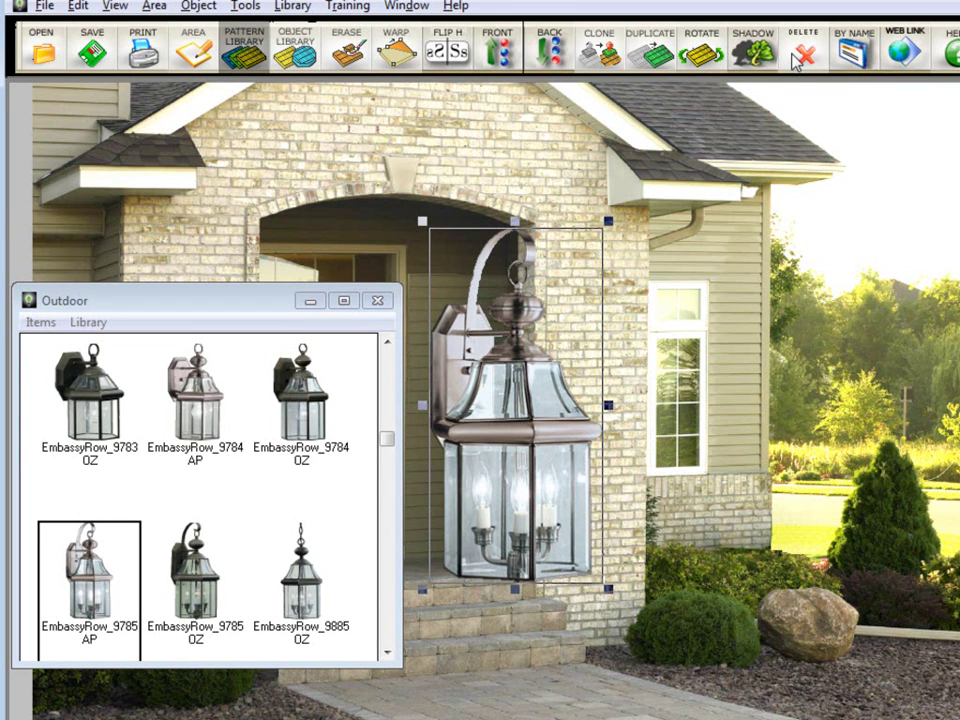
pyautogui.click(542, 410)
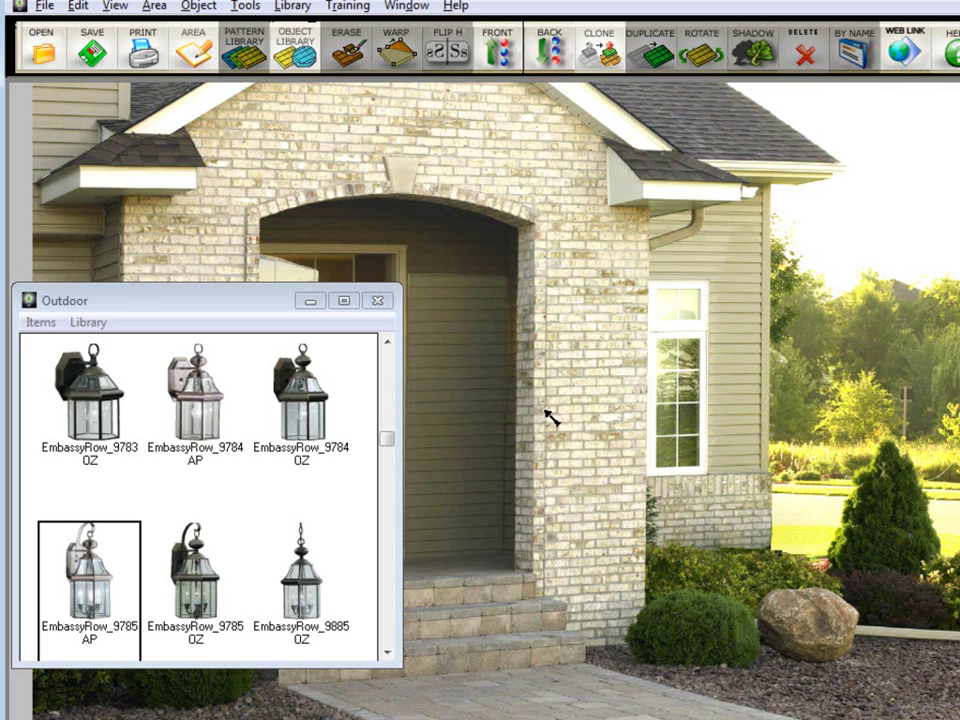
pyautogui.click(204, 424)
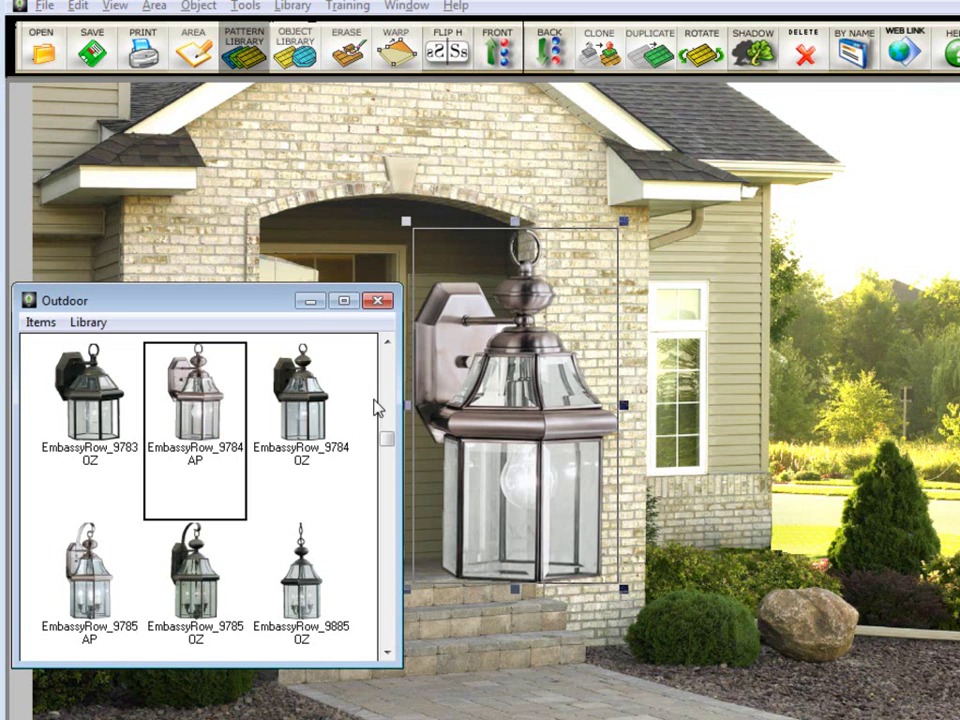
# - Shrink the lantern proportionally to wall-light size and move it onto the porch siding beside the front door
pyautogui.click(313, 302)
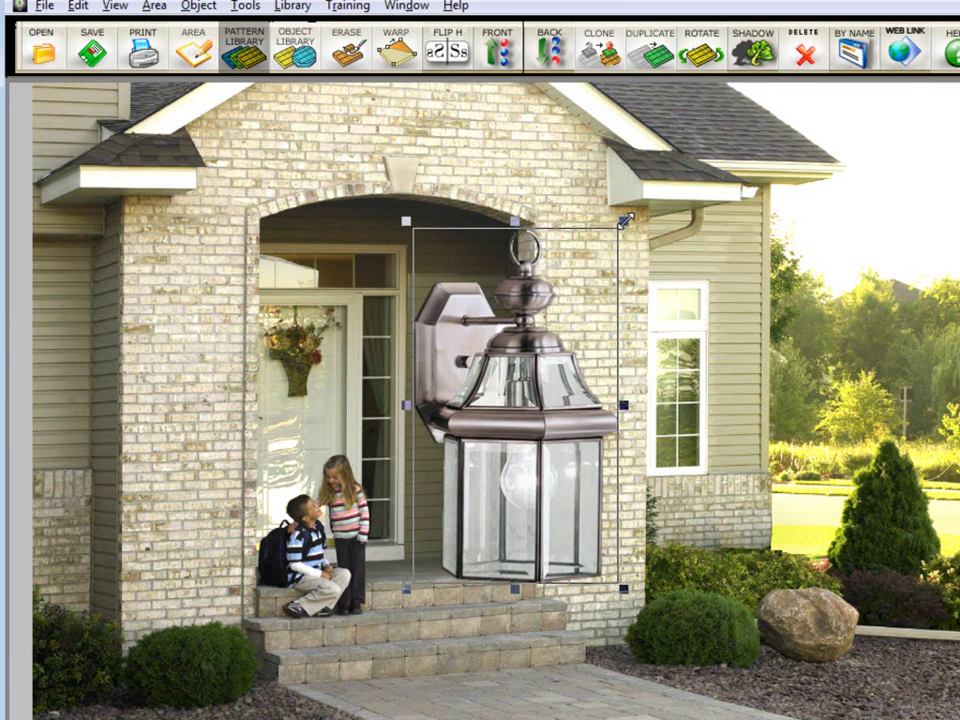
pyautogui.moveTo(625, 219); pyautogui.dragTo(478, 468)
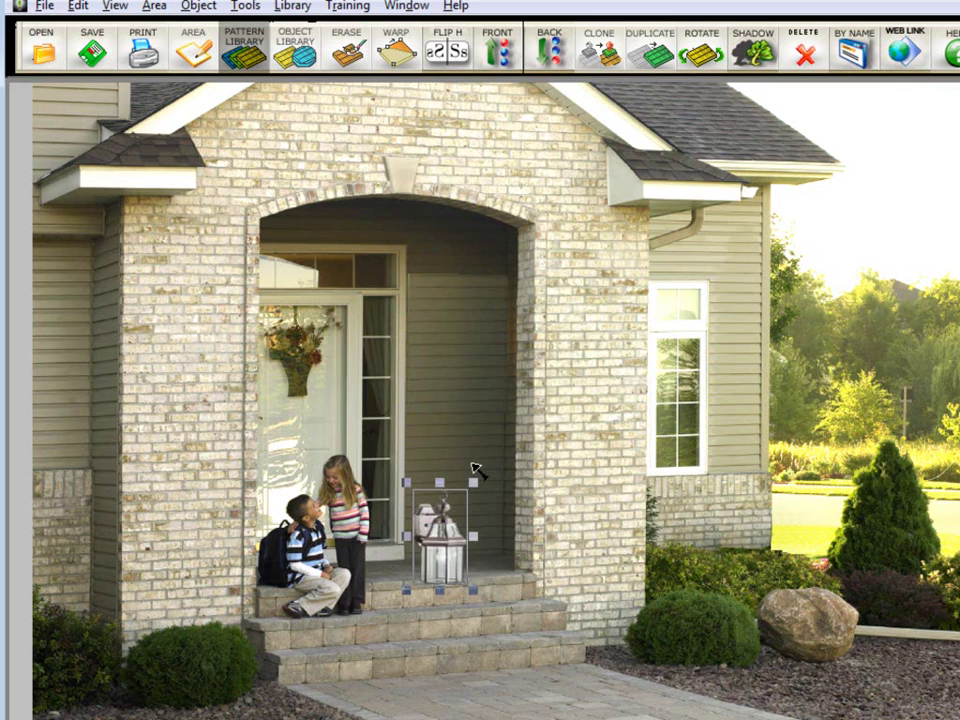
pyautogui.moveTo(433, 574); pyautogui.dragTo(467, 318)
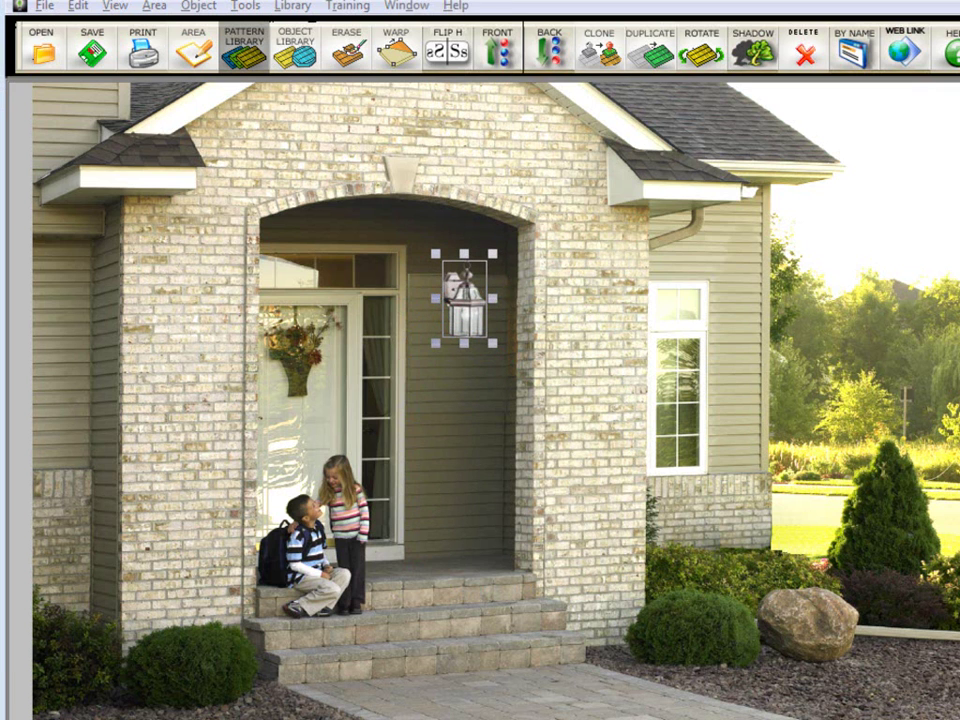
# - Reopen the Outdoor library at the Embassy Row lanterns, keeping the placed lantern selected
pyautogui.click(467, 281)
pyautogui.click(386, 652)
pyautogui.click(386, 652)
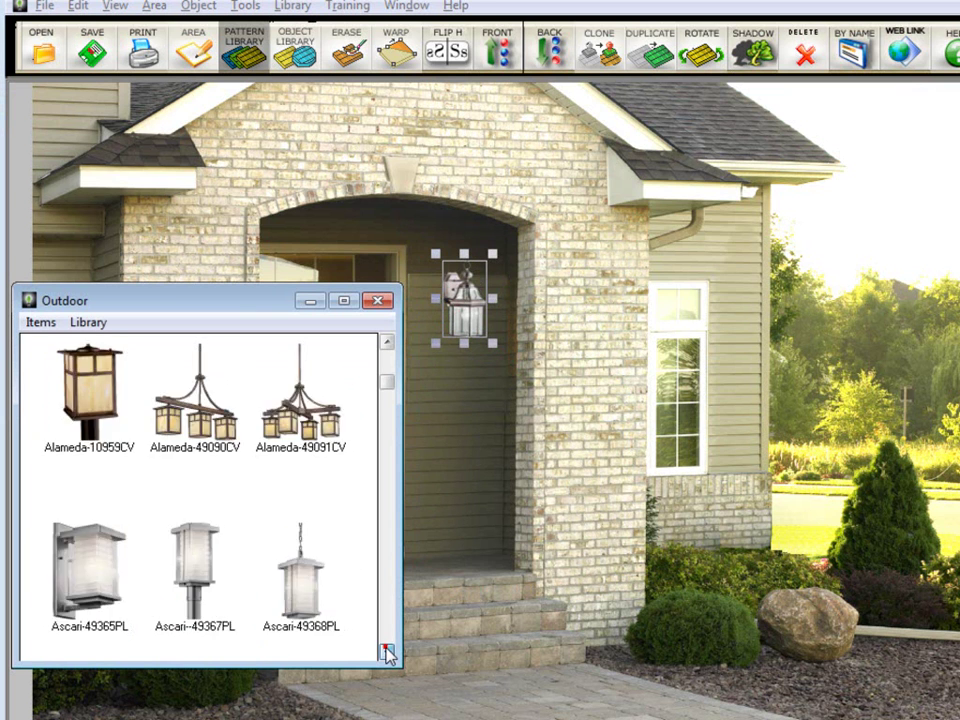
pyautogui.click(386, 652)
pyautogui.click(386, 652)
pyautogui.click(386, 652)
pyautogui.click(386, 652)
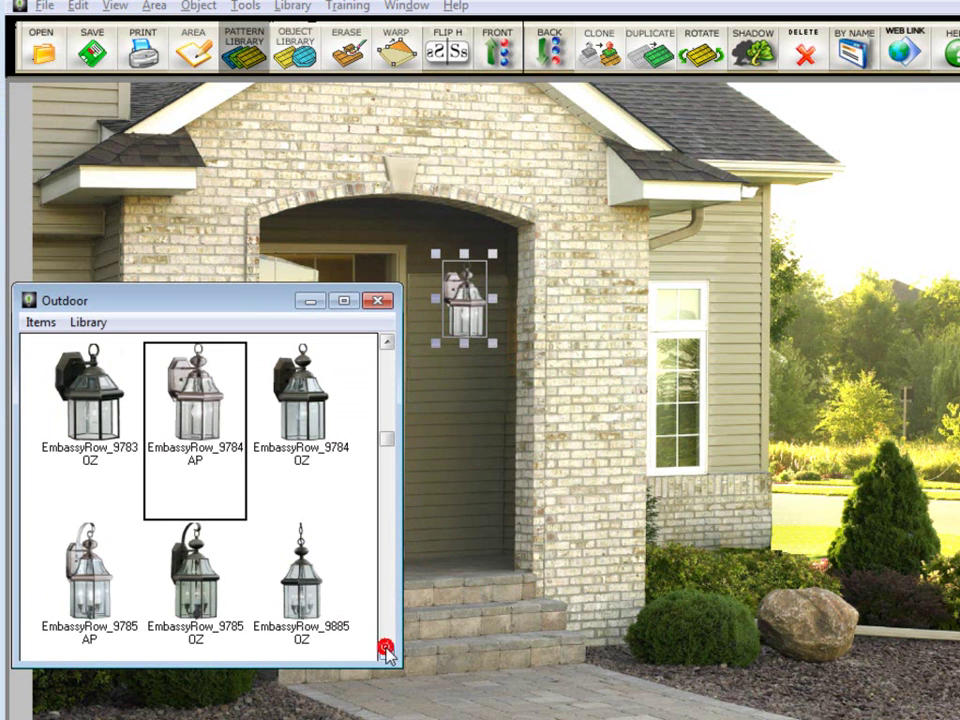
# - Swap the placed porch lantern for the EmbassyRow_9784OZ model
pyautogui.click(418, 311)
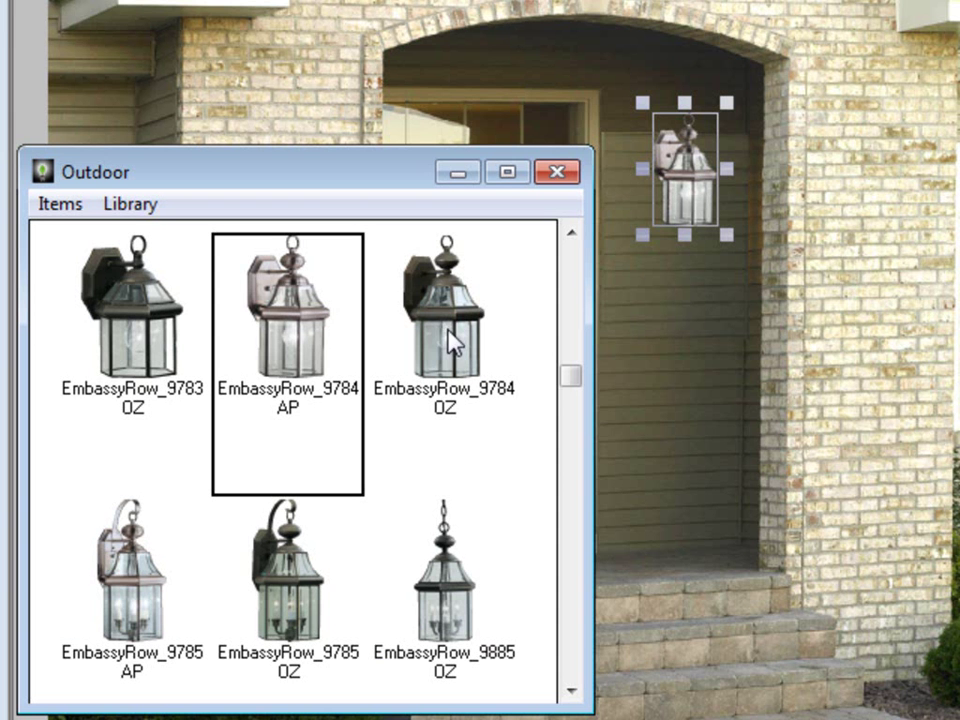
pyautogui.moveTo(300, 404); pyautogui.dragTo(302, 406)
pyautogui.moveTo(448, 329); pyautogui.dragTo(646, 225)
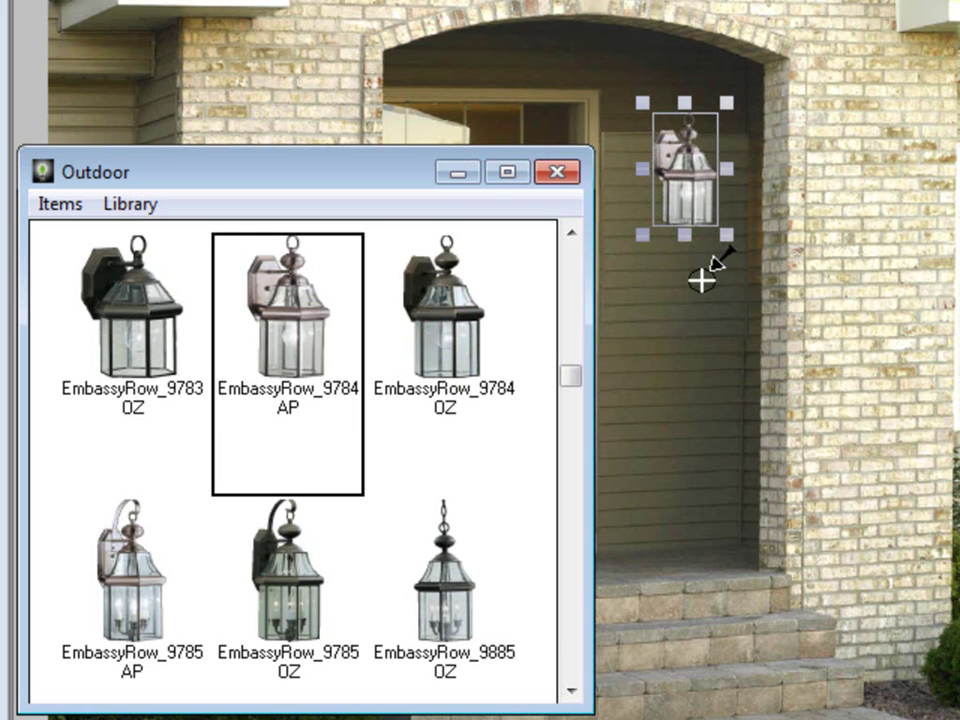
pyautogui.click(700, 198)
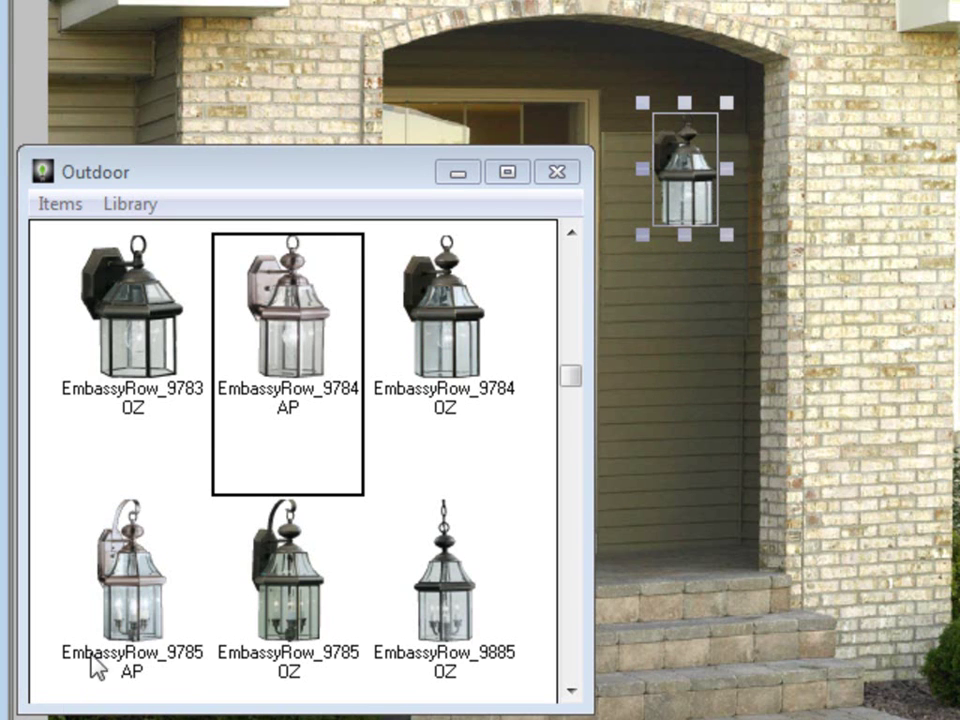
# - Replace the placed porch lantern with the EmbassyRow_9785AP model
pyautogui.click(118, 615)
pyautogui.moveTo(135, 615); pyautogui.dragTo(664, 192)
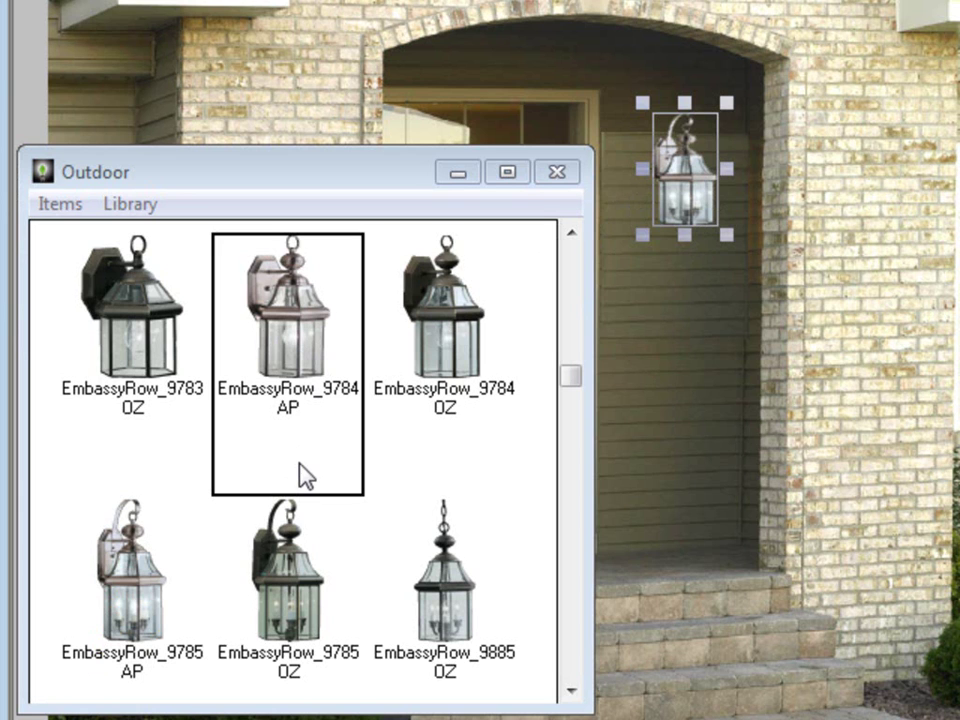
pyautogui.click(107, 618)
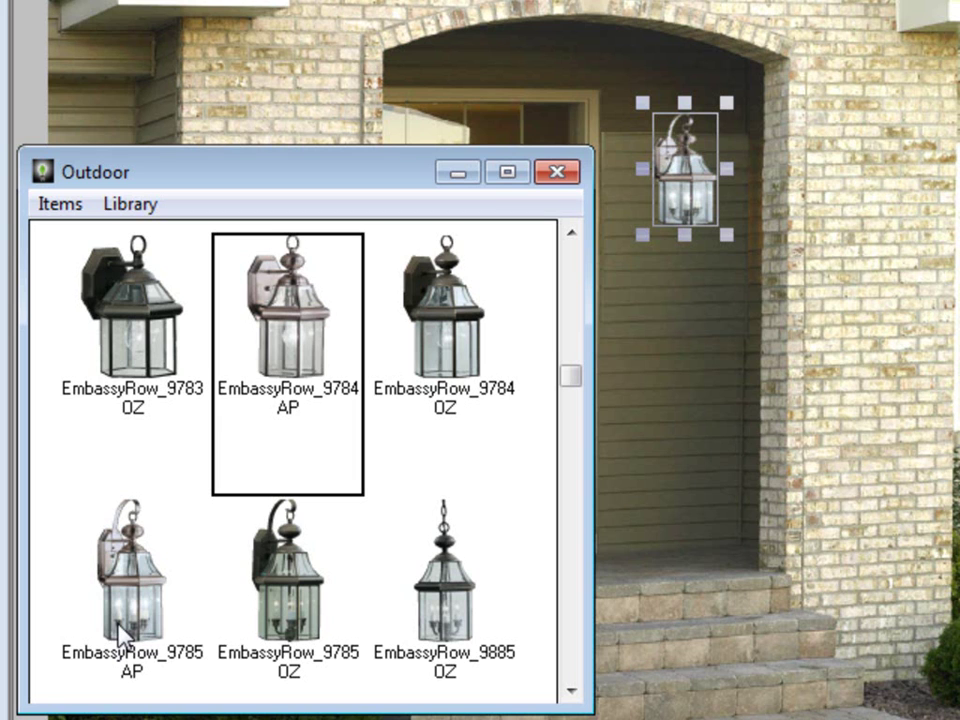
pyautogui.click(700, 200)
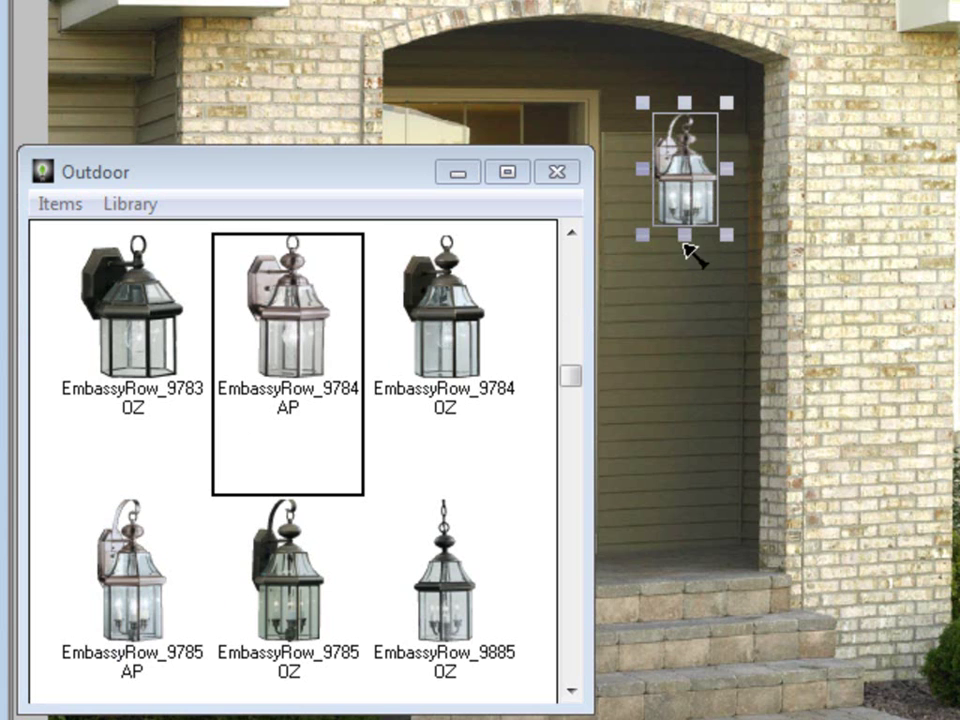
# - Adjust the EmbassyRow_9785AP lantern to taller, slimmer proportions on the porch wall, then close the Outdoor library and deselect the lantern
pyautogui.moveTo(684, 236); pyautogui.dragTo(684, 253)
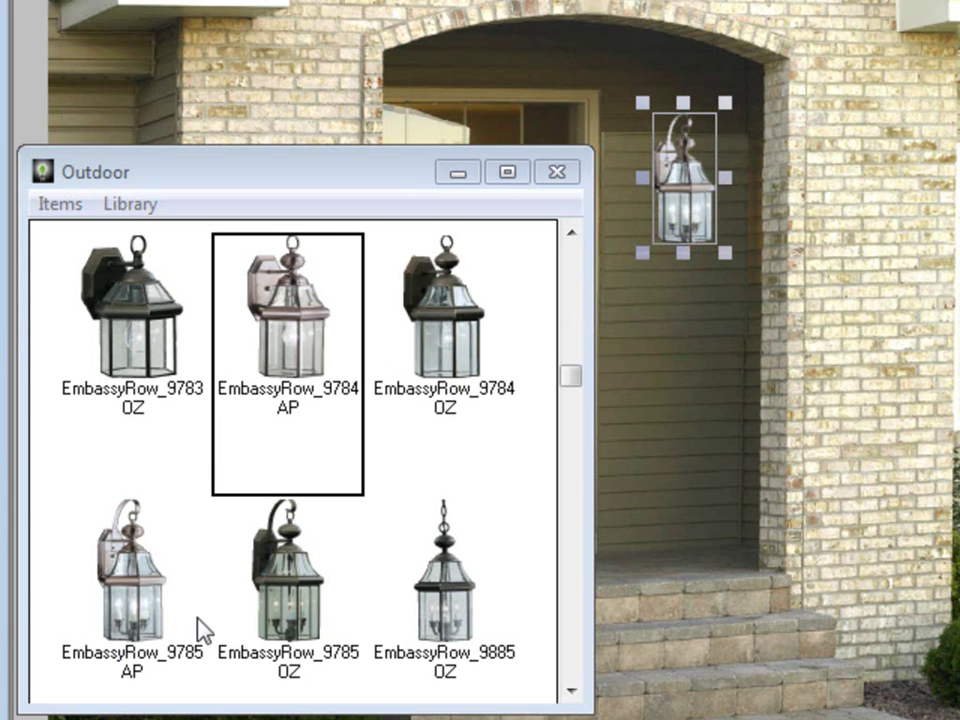
pyautogui.moveTo(201, 628); pyautogui.dragTo(660, 205)
pyautogui.moveTo(718, 251); pyautogui.dragTo(697, 215)
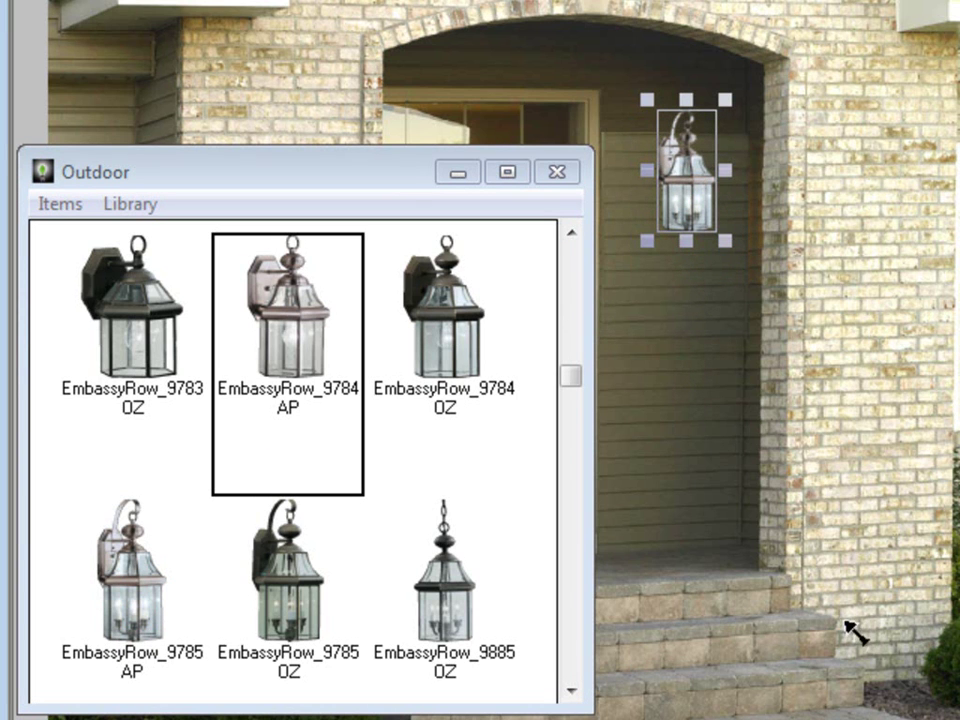
pyautogui.click(570, 178)
pyautogui.click(868, 286)
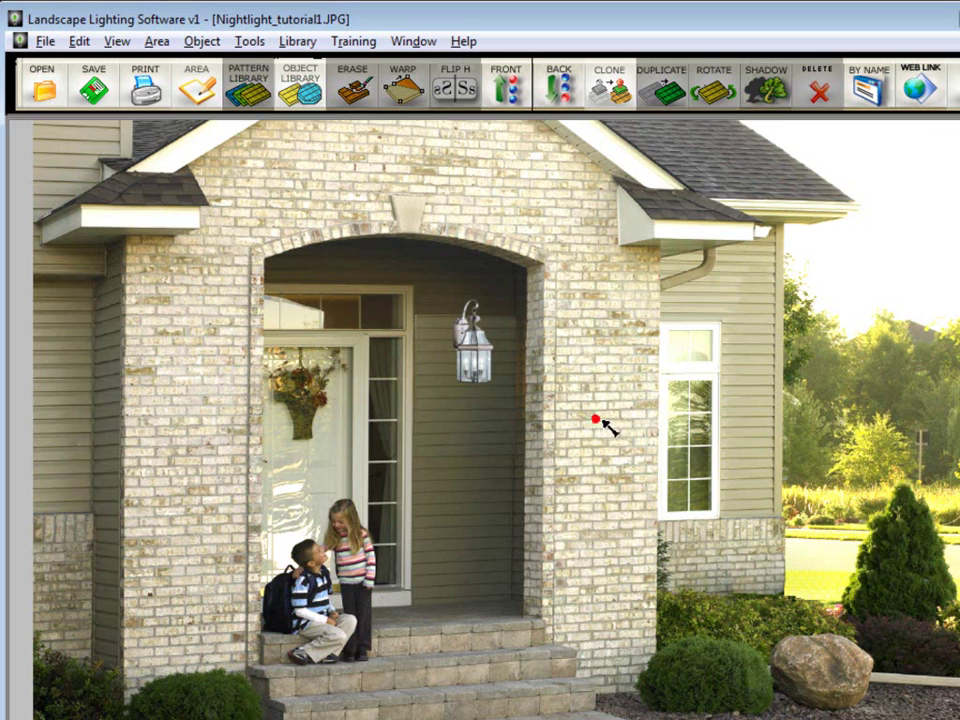
# - Fit the whole house photo in view and open the FX Luminare Path Lights object library
pyautogui.scroll(-1, 848, 566)
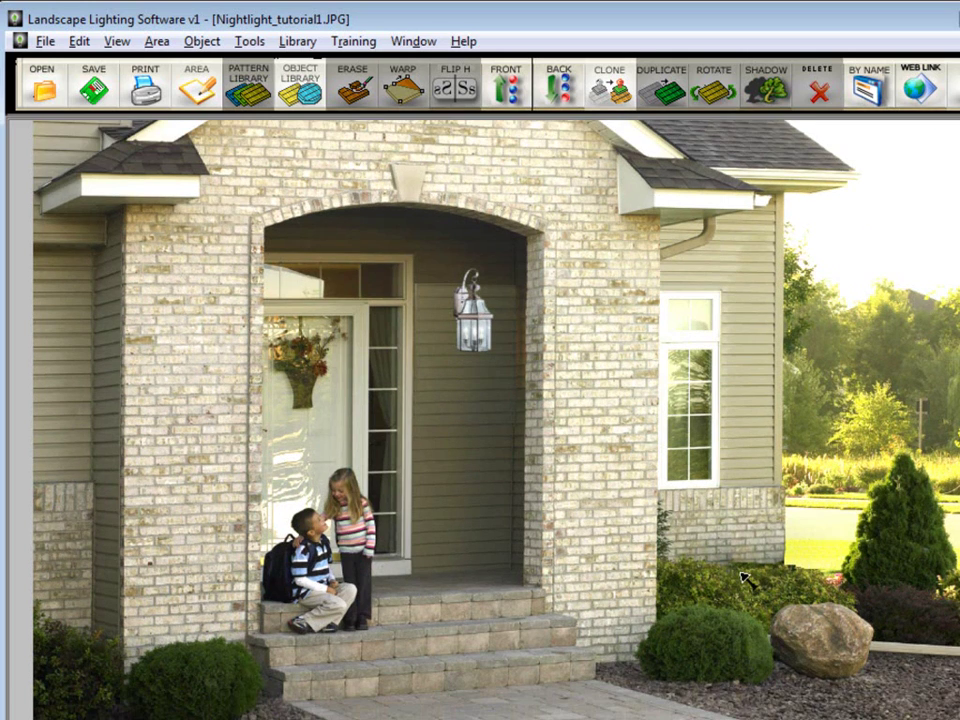
pyautogui.scroll(1, 741, 574)
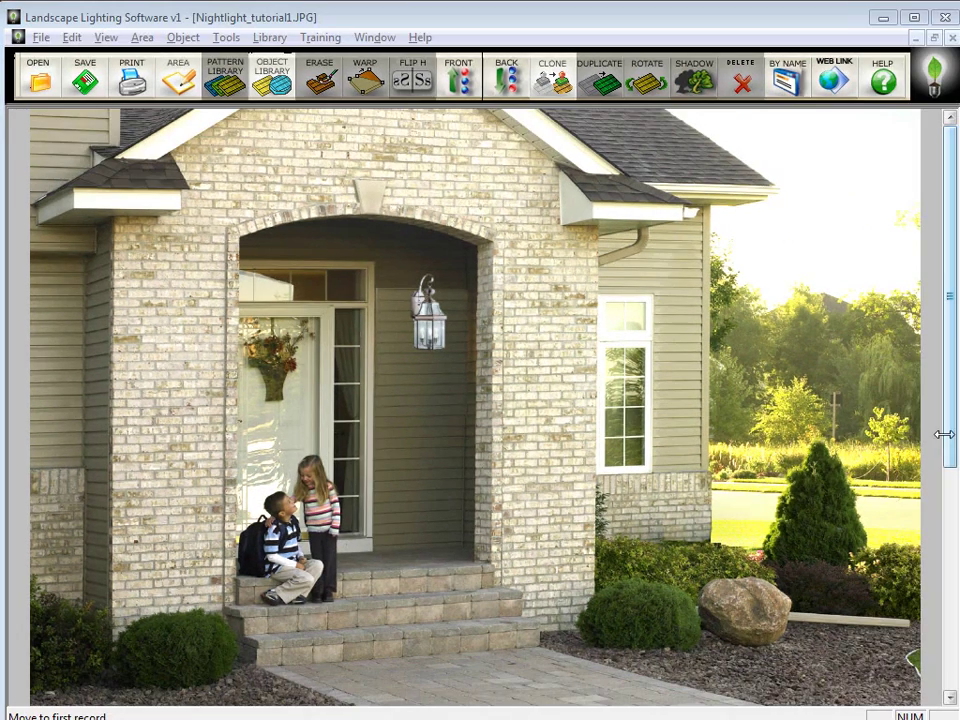
pyautogui.moveTo(944, 434); pyautogui.dragTo(951, 631)
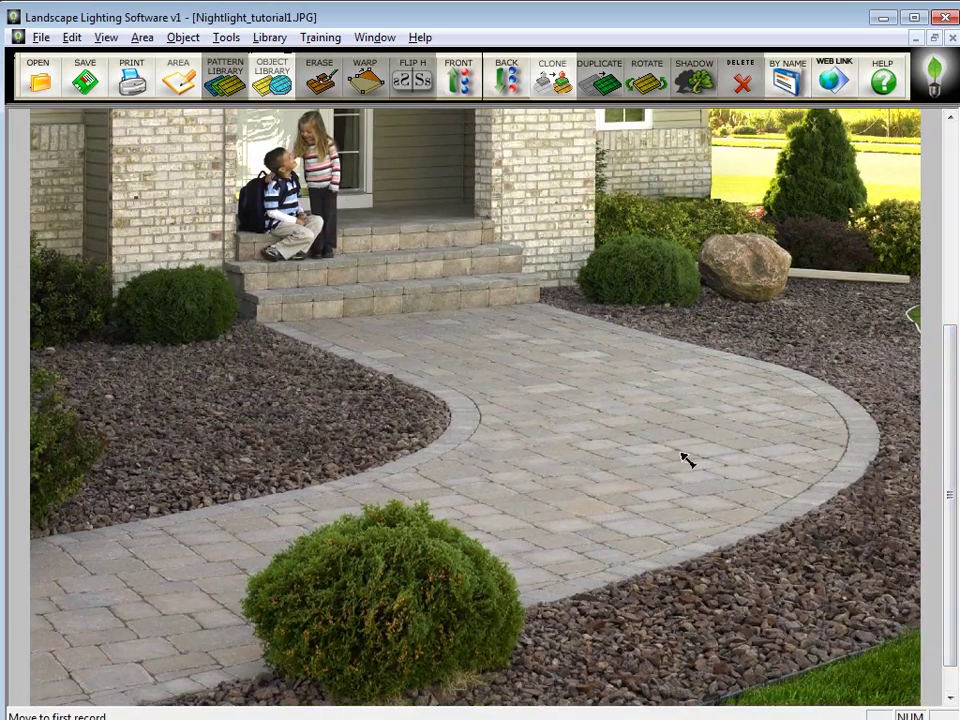
pyautogui.press('-')
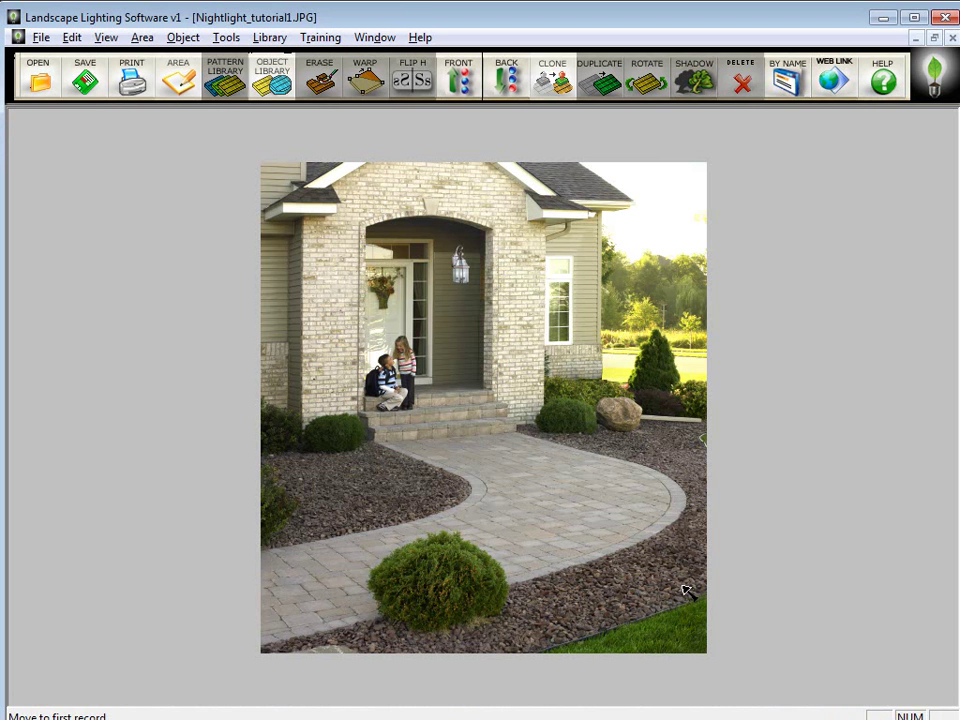
pyautogui.click(276, 86)
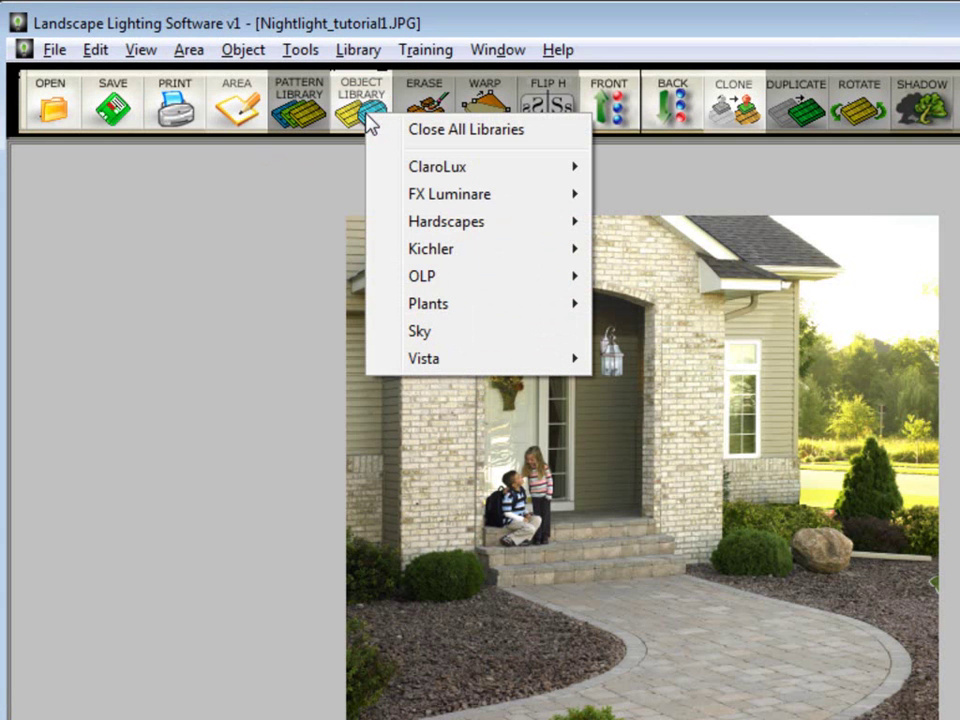
pyautogui.moveTo(429, 360)
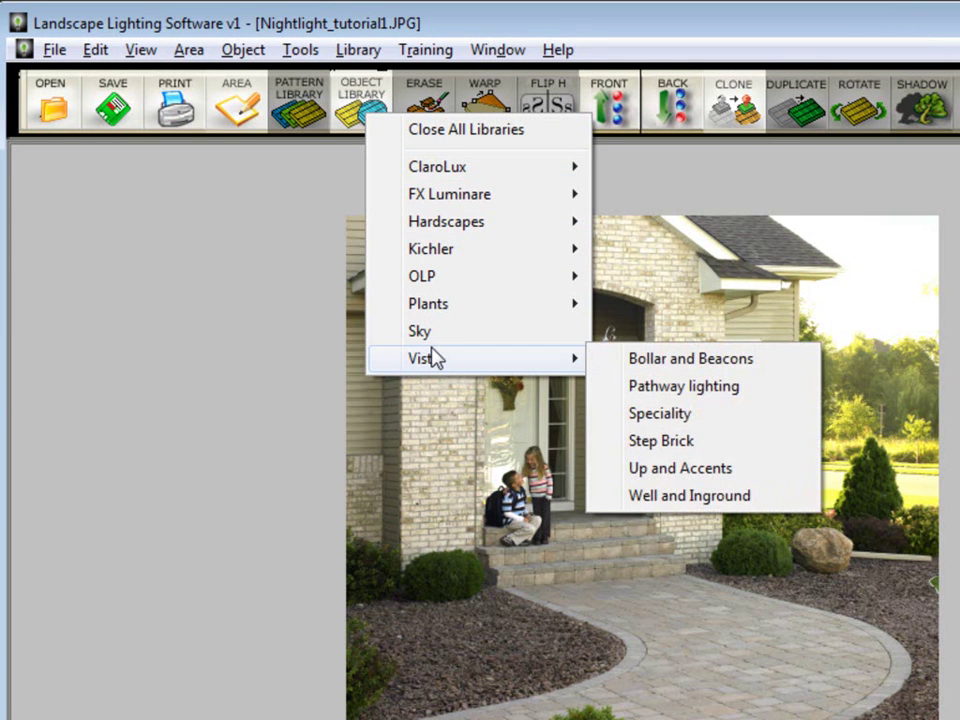
pyautogui.moveTo(491, 204)
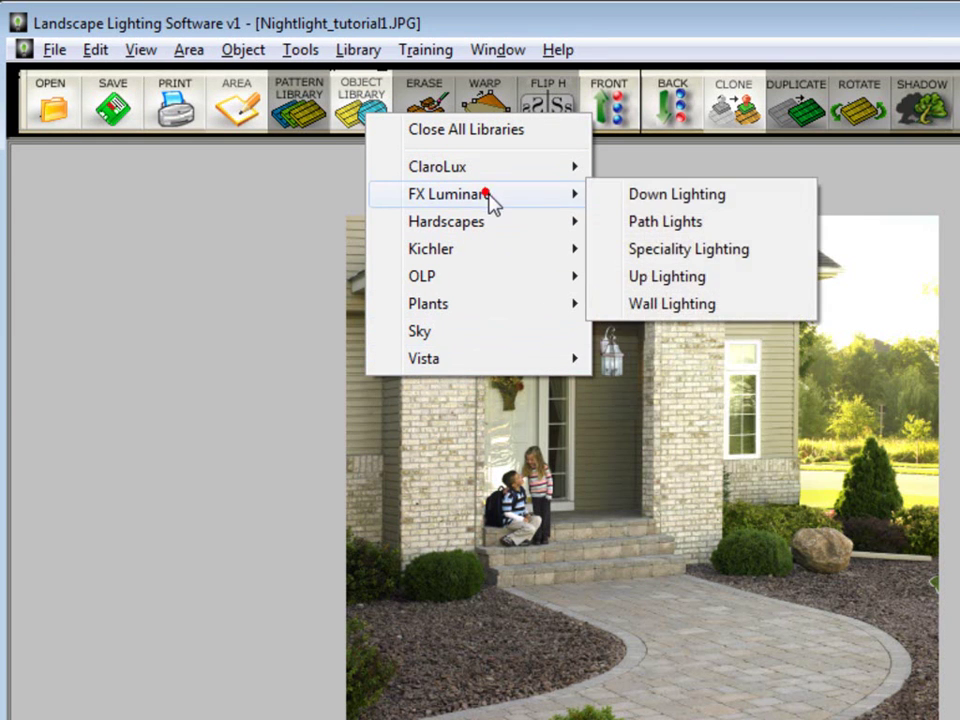
pyautogui.click(706, 221)
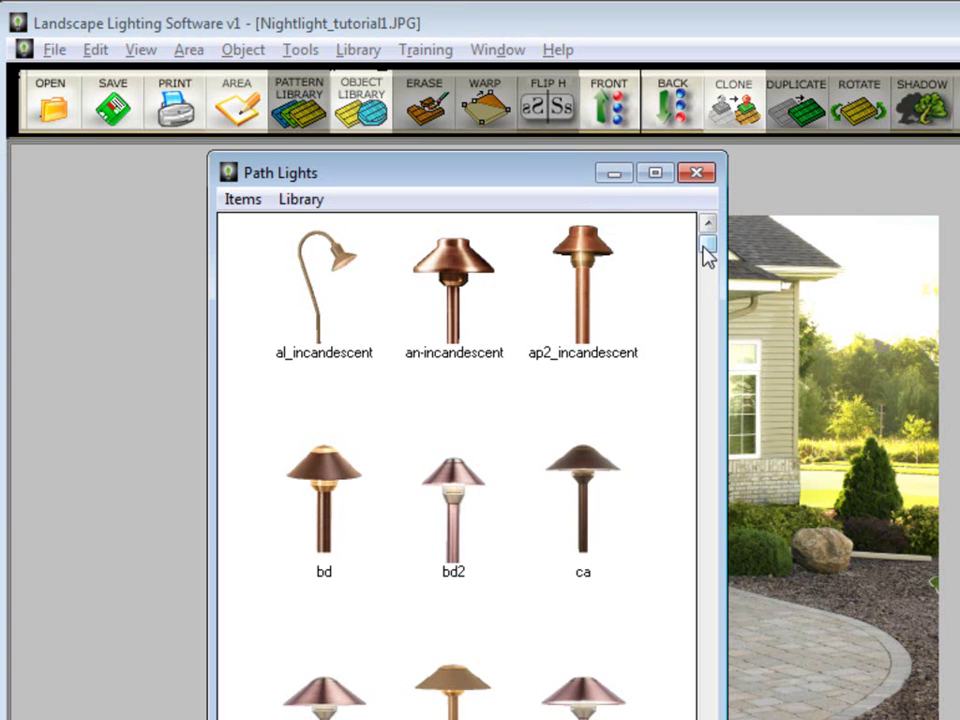
# - Insert the dark two-tier path light listed below dm2 and place it beside the round bush in the foreground
pyautogui.moveTo(706, 250); pyautogui.dragTo(702, 364)
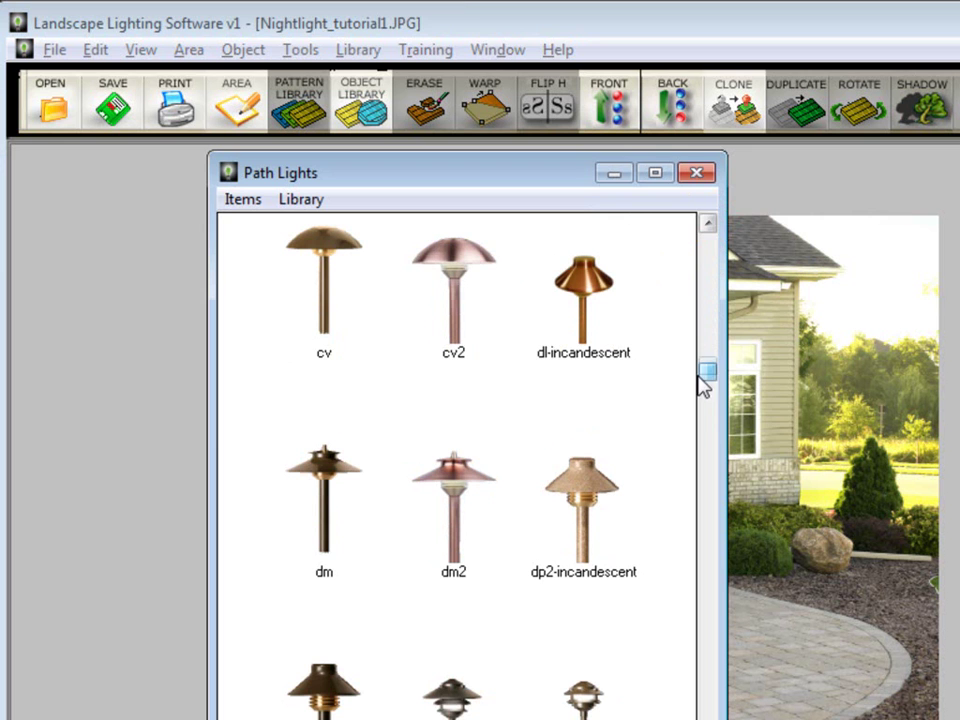
pyautogui.doubleClick(603, 258)
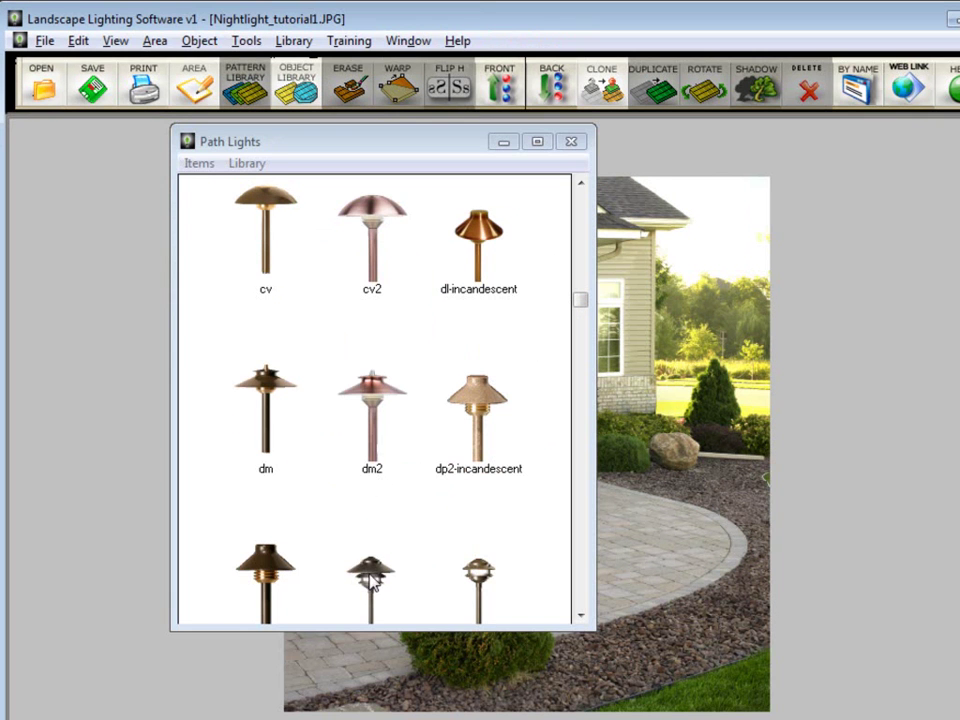
pyautogui.doubleClick(371, 585)
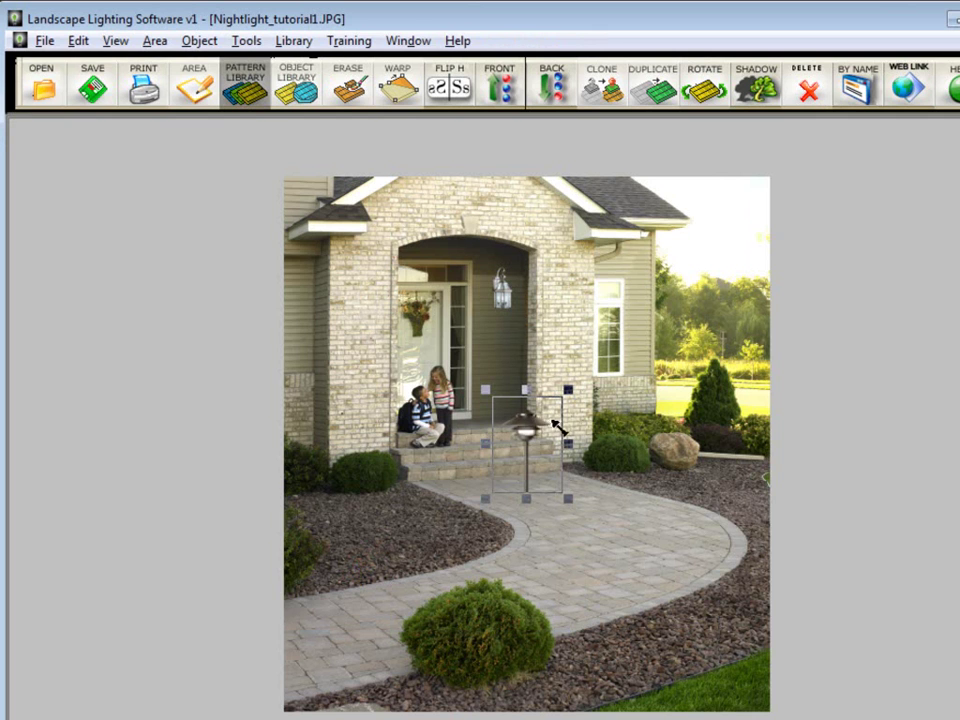
pyautogui.moveTo(540, 432); pyautogui.dragTo(428, 651)
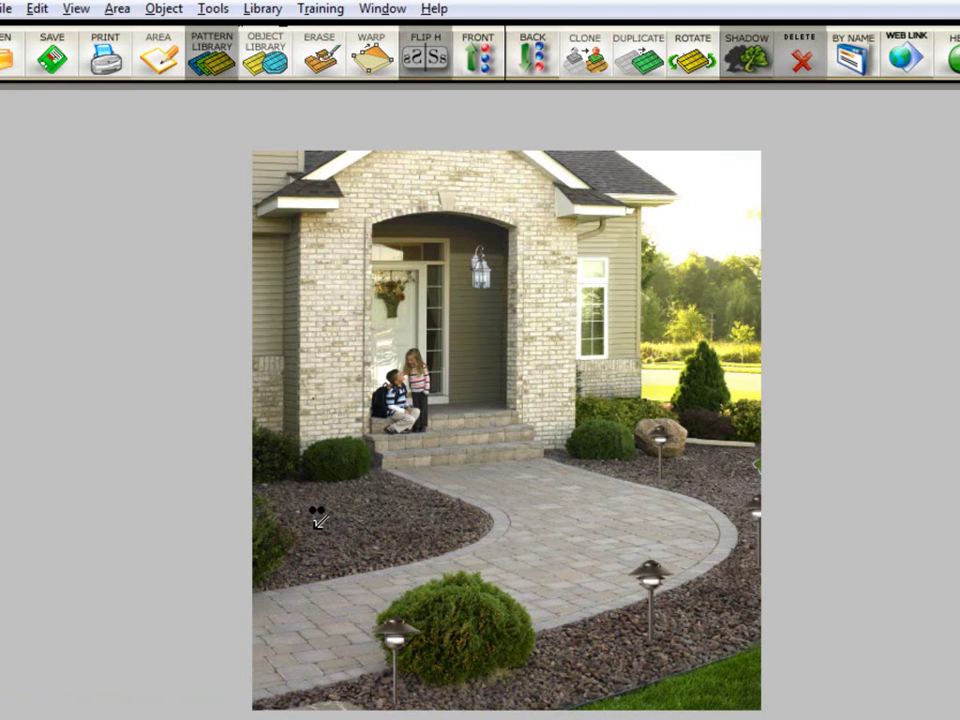
# - Clone the path light twice into the gravel bed left of the walkway, with one copy near the porch steps
pyautogui.click(317, 516)
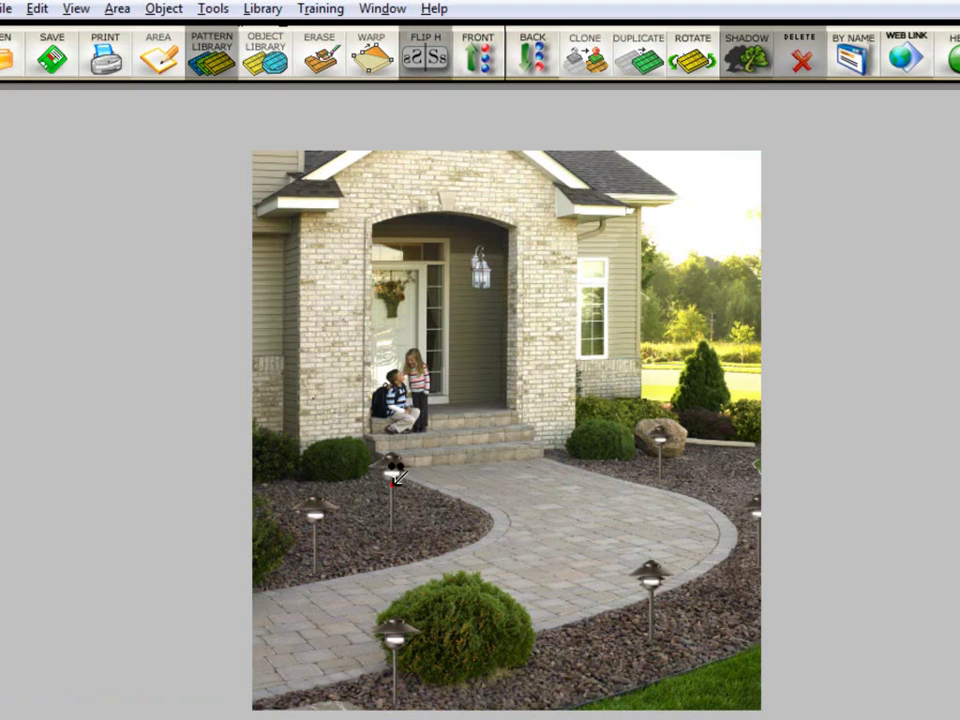
pyautogui.click(392, 478)
pyautogui.rightClick(390, 488)
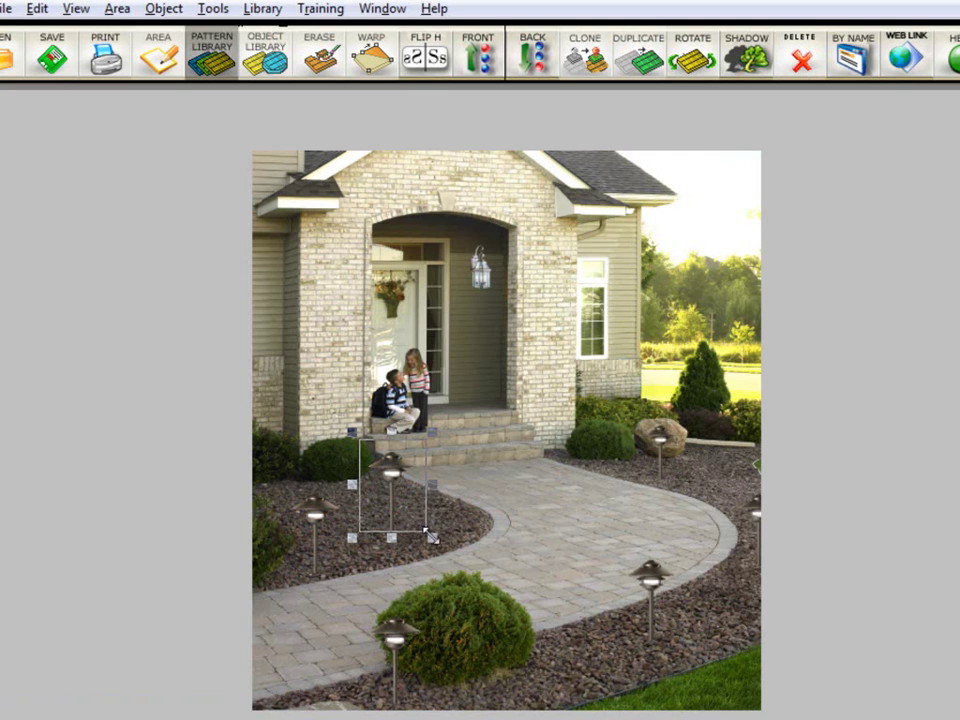
# - Shrink the path light nearest the porch steps, reposition it at the walkway edge, and deselect the lights
pyautogui.moveTo(431, 536); pyautogui.dragTo(420, 527)
pyautogui.click(386, 467)
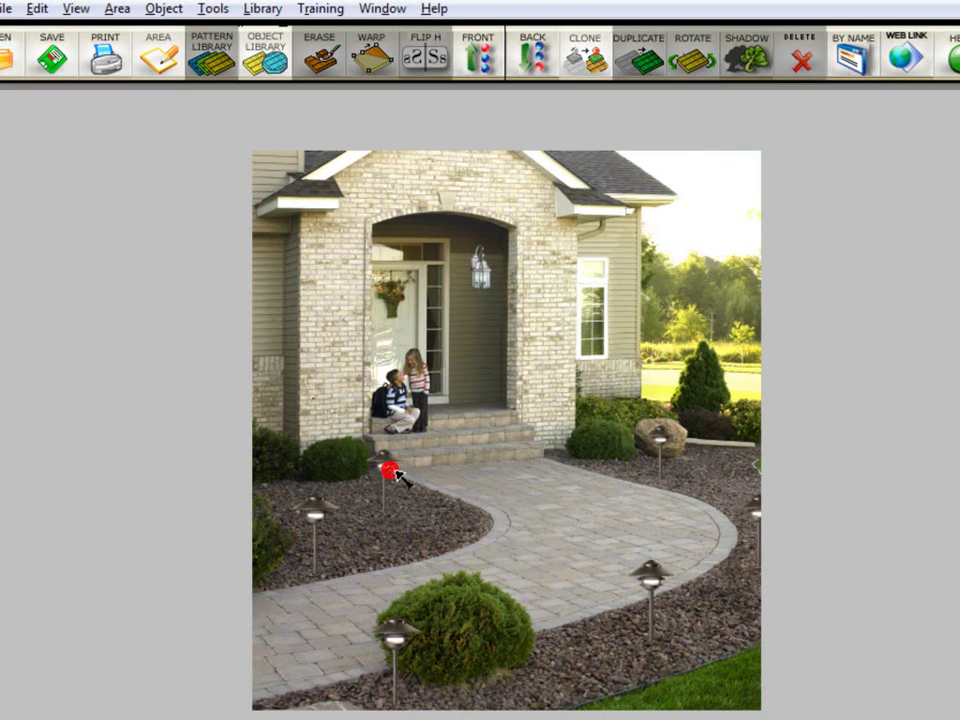
pyautogui.click(380, 462)
pyautogui.click(315, 514)
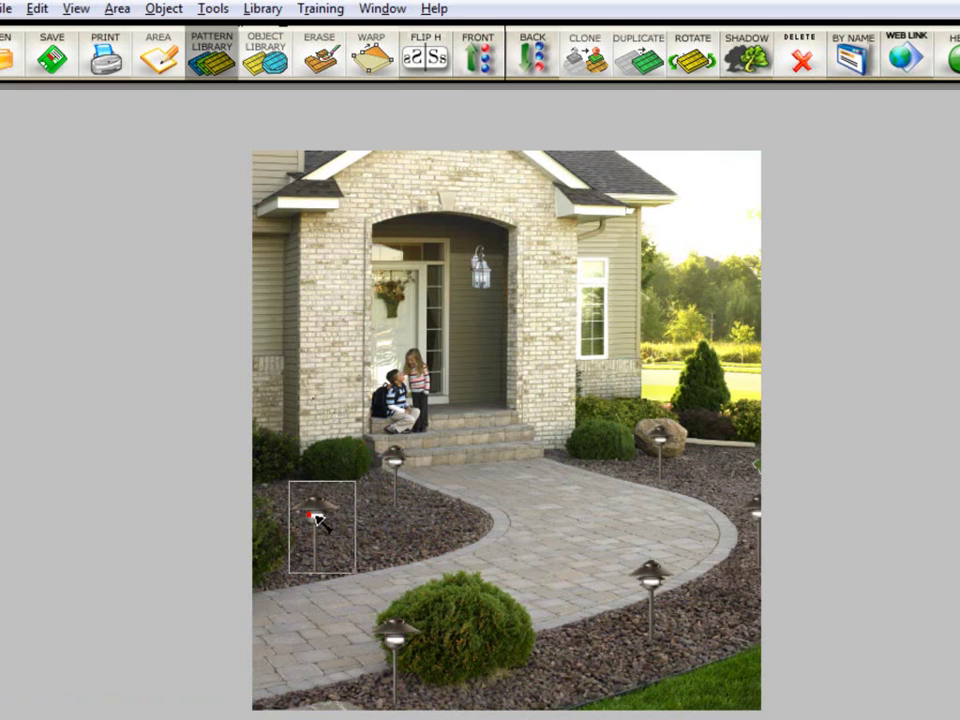
pyautogui.click(553, 495)
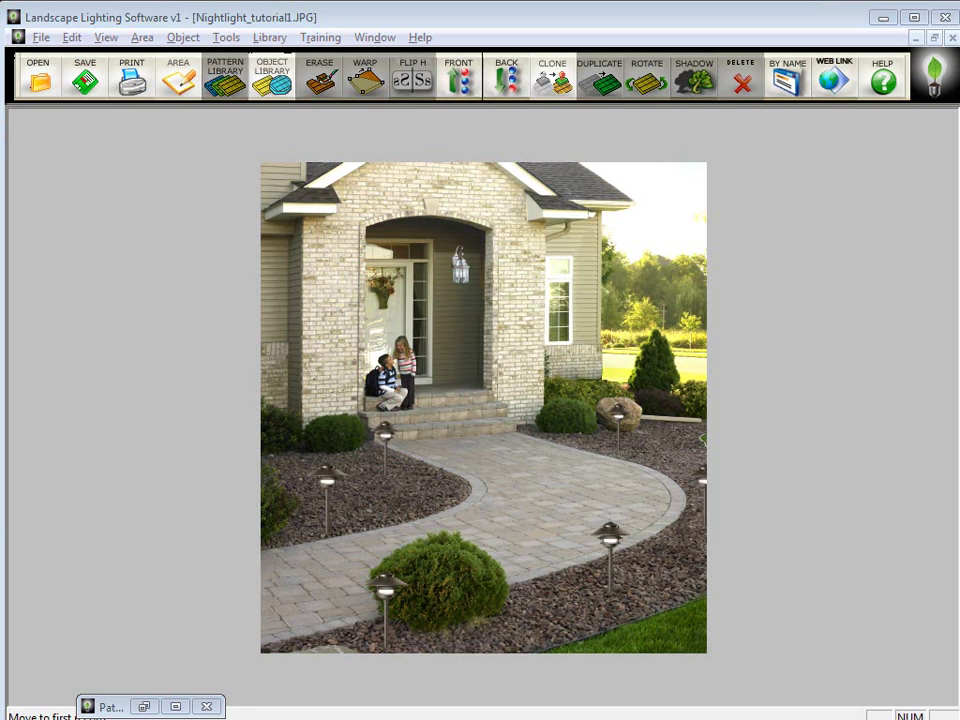
pyautogui.click(562, 437)
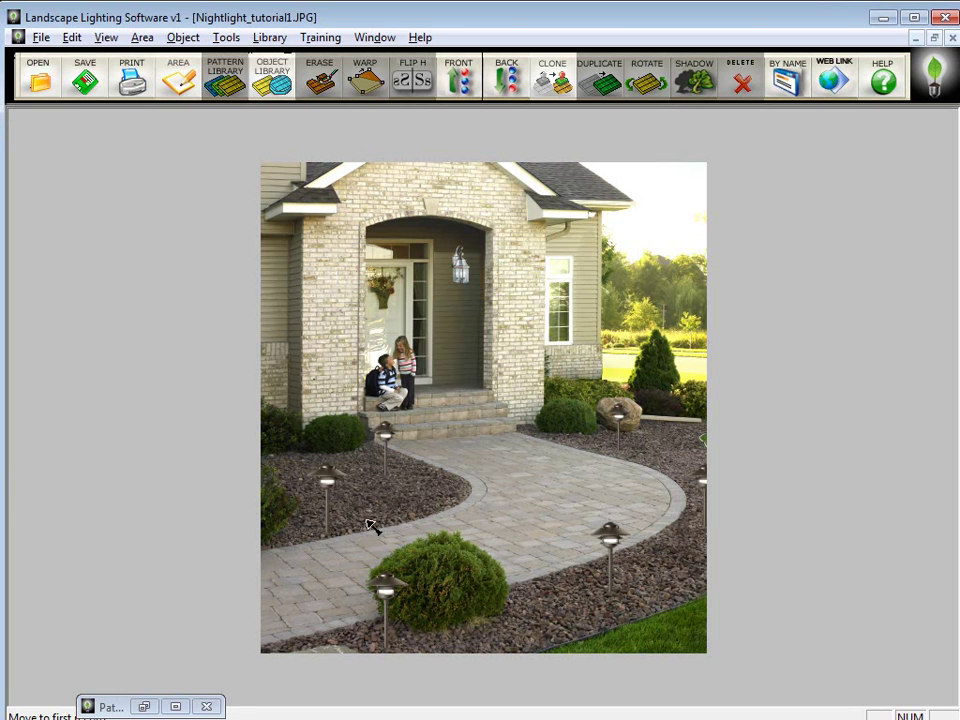
# - Restore the Path Lights library window, then move and resize it to uncover more of the photo
pyautogui.click(144, 706)
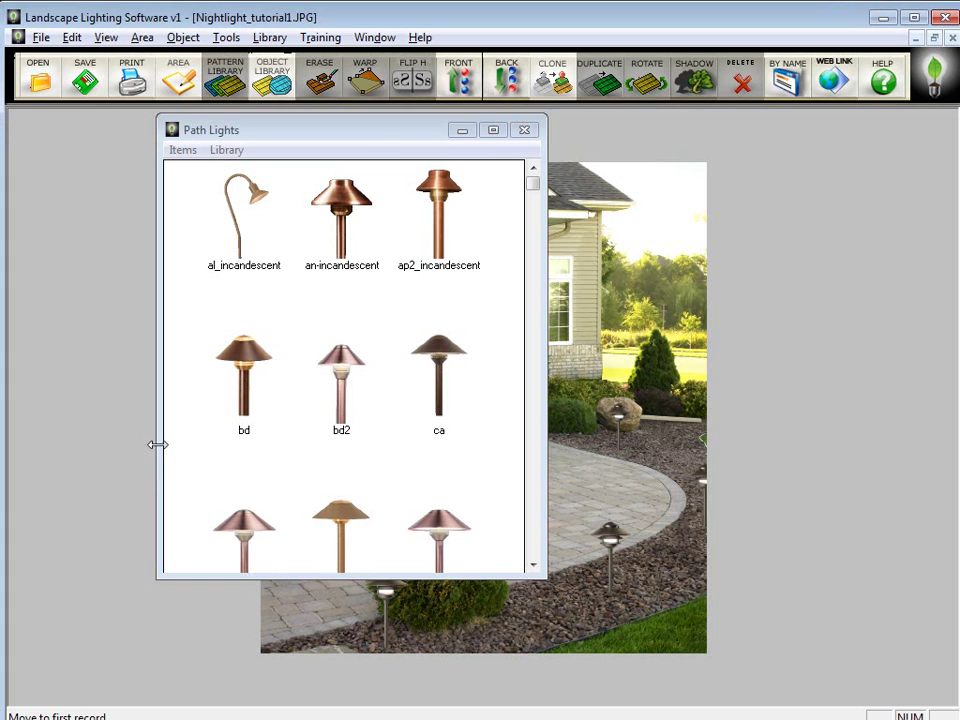
pyautogui.moveTo(371, 141); pyautogui.dragTo(221, 129)
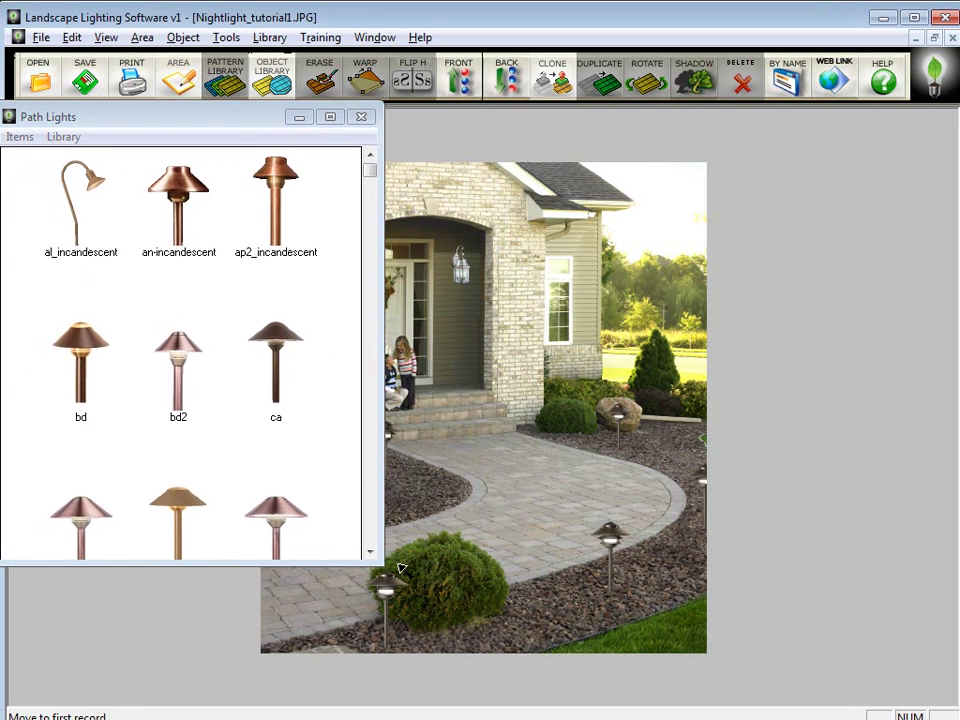
pyautogui.moveTo(378, 566); pyautogui.dragTo(317, 640)
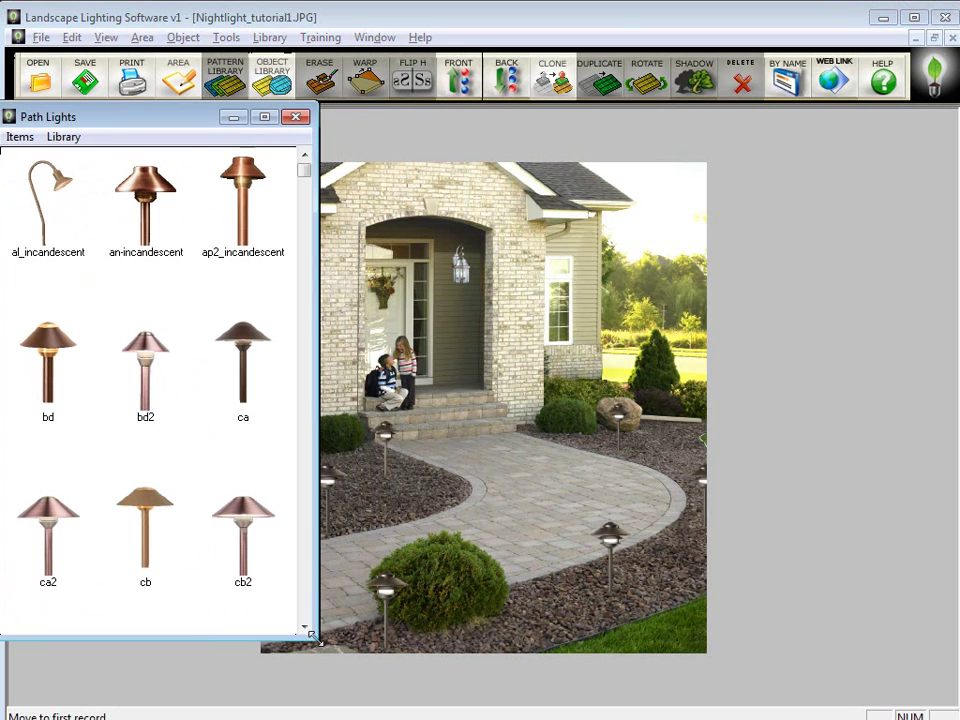
# - Replace the path light at the front right of the walkway with the an-incandescent model and make it slightly smaller
pyautogui.click(146, 197)
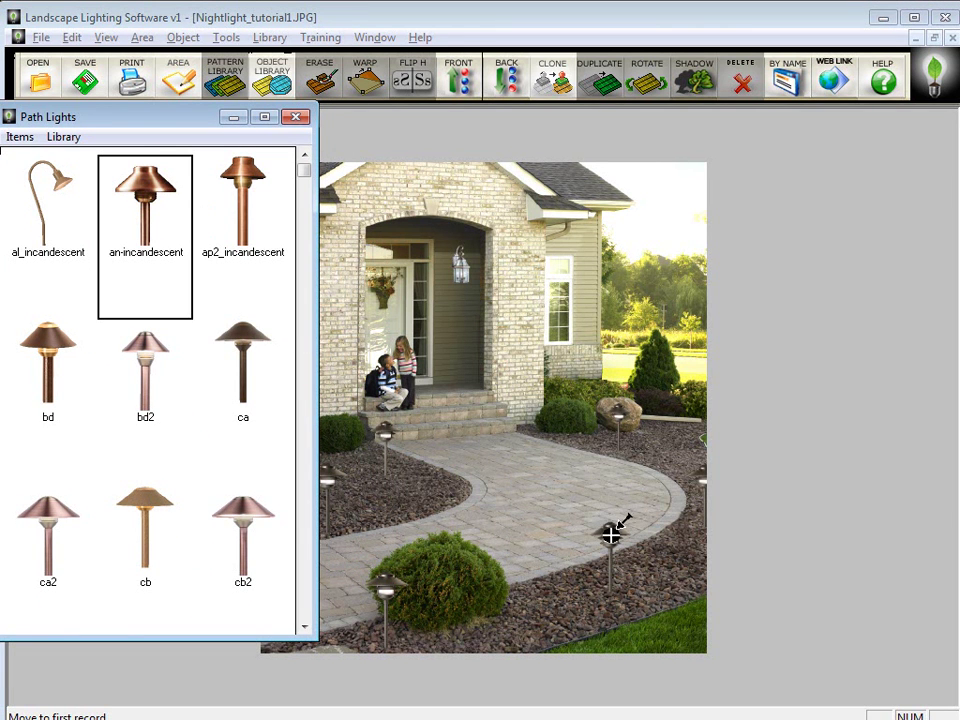
pyautogui.click(730, 548)
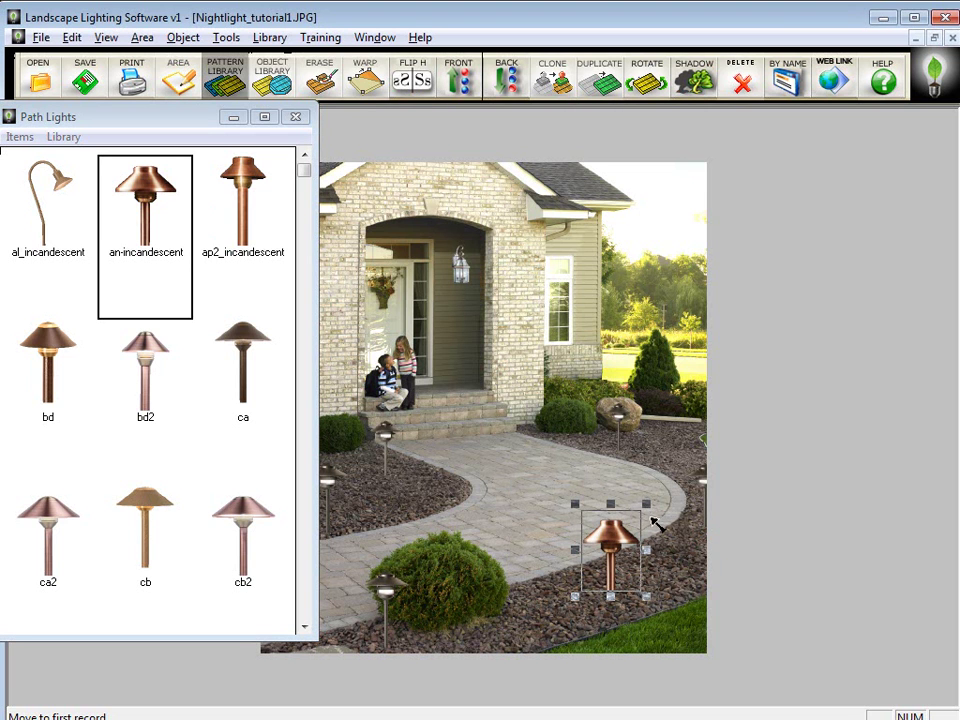
pyautogui.moveTo(647, 501); pyautogui.dragTo(600, 527)
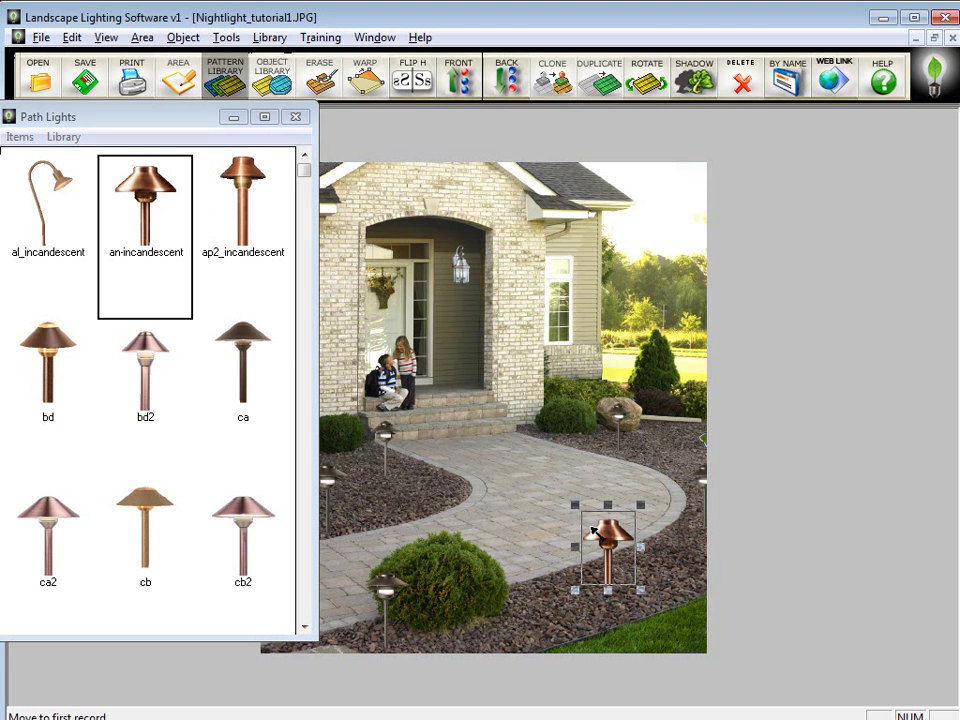
# - Replace the other five walkway path lights with the an-incandescent model
pyautogui.click(120, 150)
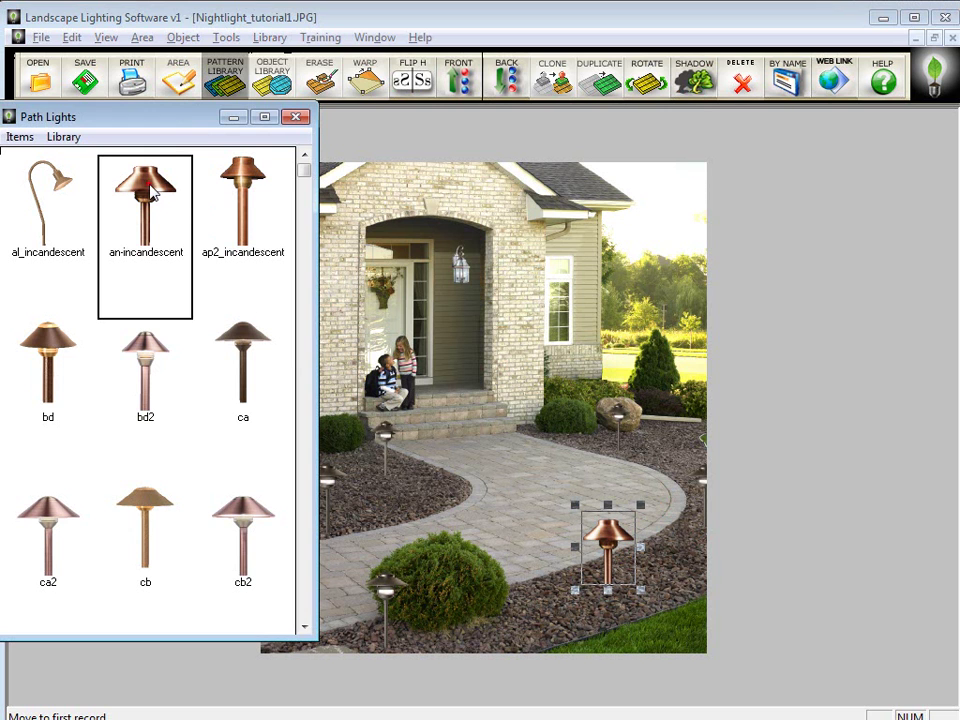
pyautogui.click(705, 472)
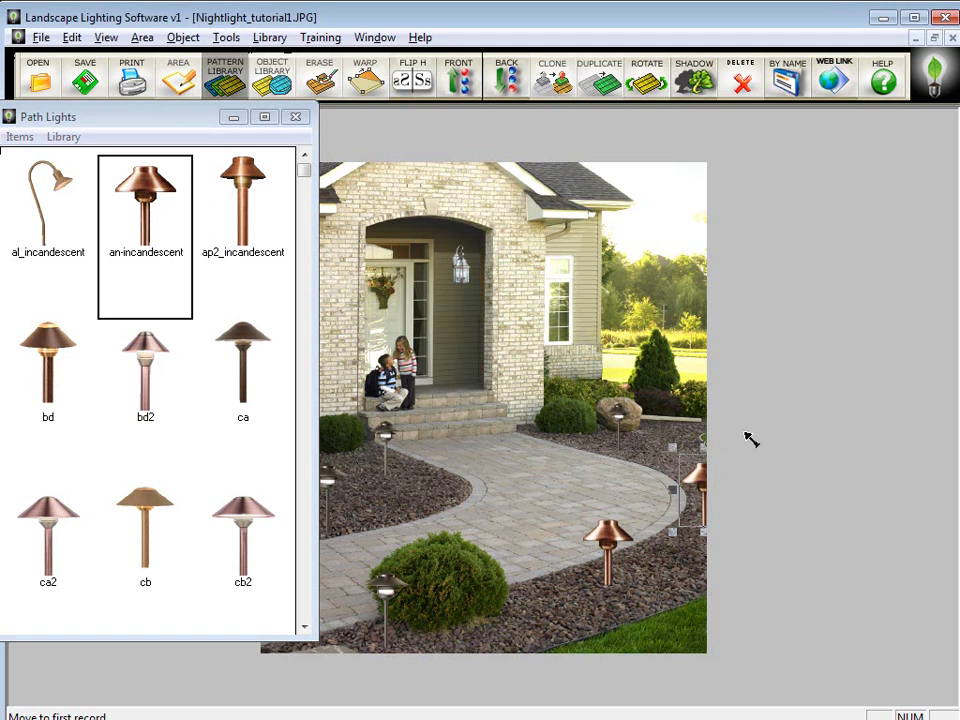
pyautogui.click(125, 233)
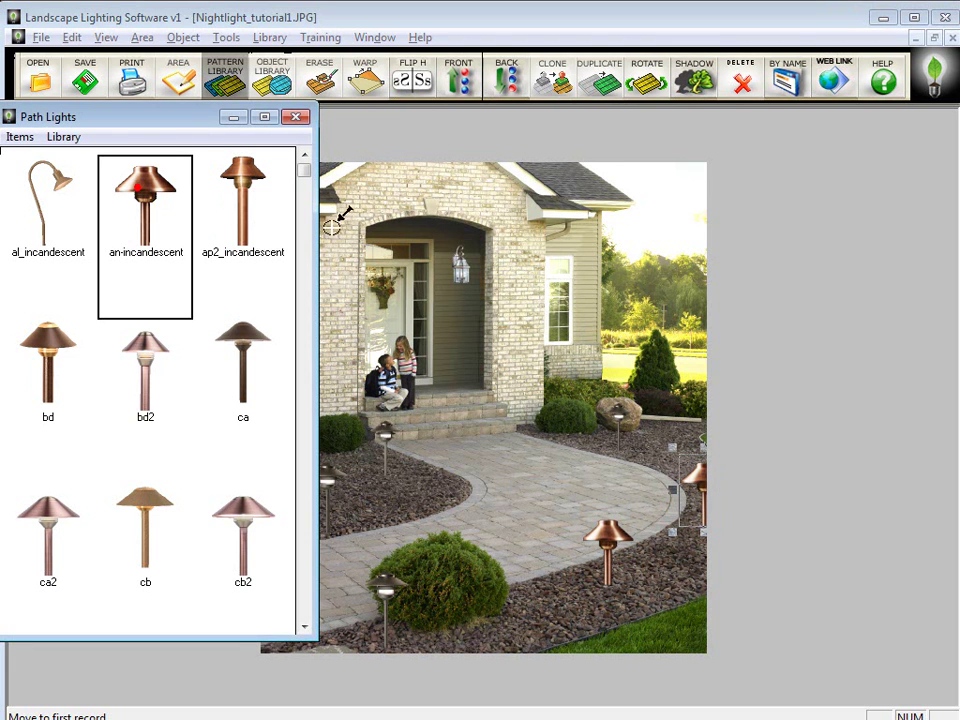
pyautogui.click(621, 407)
pyautogui.click(130, 203)
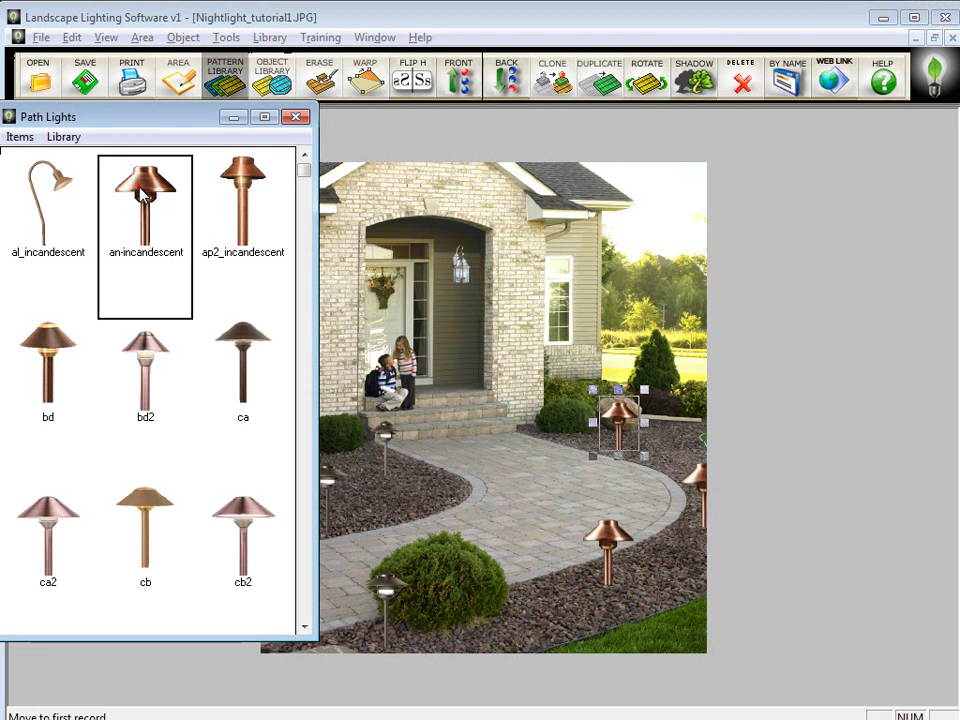
pyautogui.click(384, 430)
pyautogui.moveTo(185, 230); pyautogui.dragTo(330, 470)
pyautogui.moveTo(108, 176); pyautogui.dragTo(388, 597)
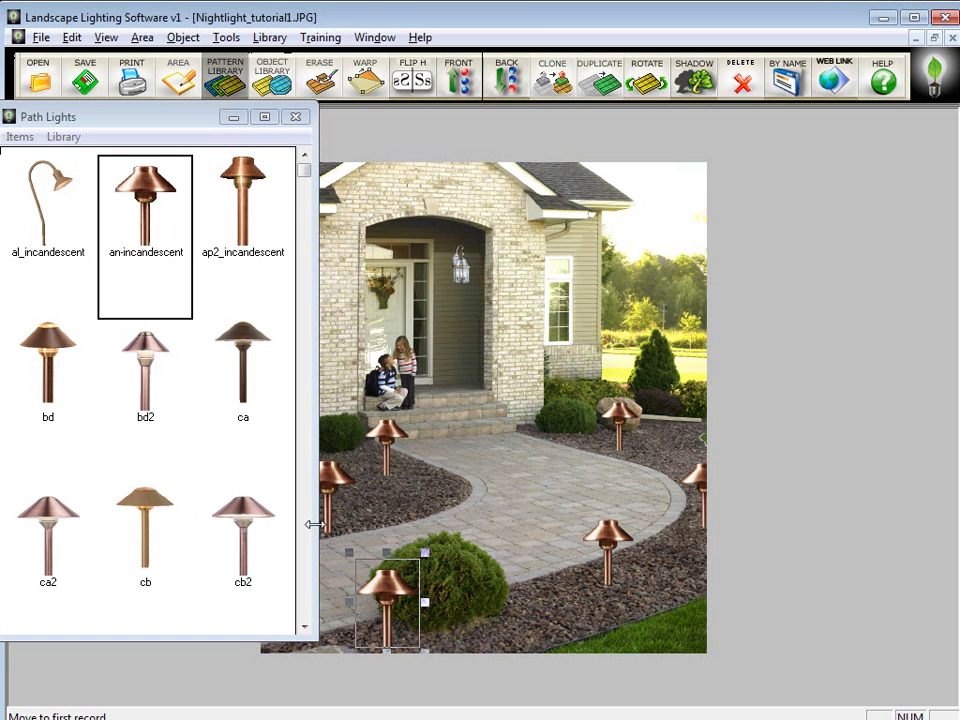
# - Narrow the Path Lights library window to clear the photo, then select all six path lights and group them
pyautogui.moveTo(315, 523); pyautogui.dragTo(237, 523)
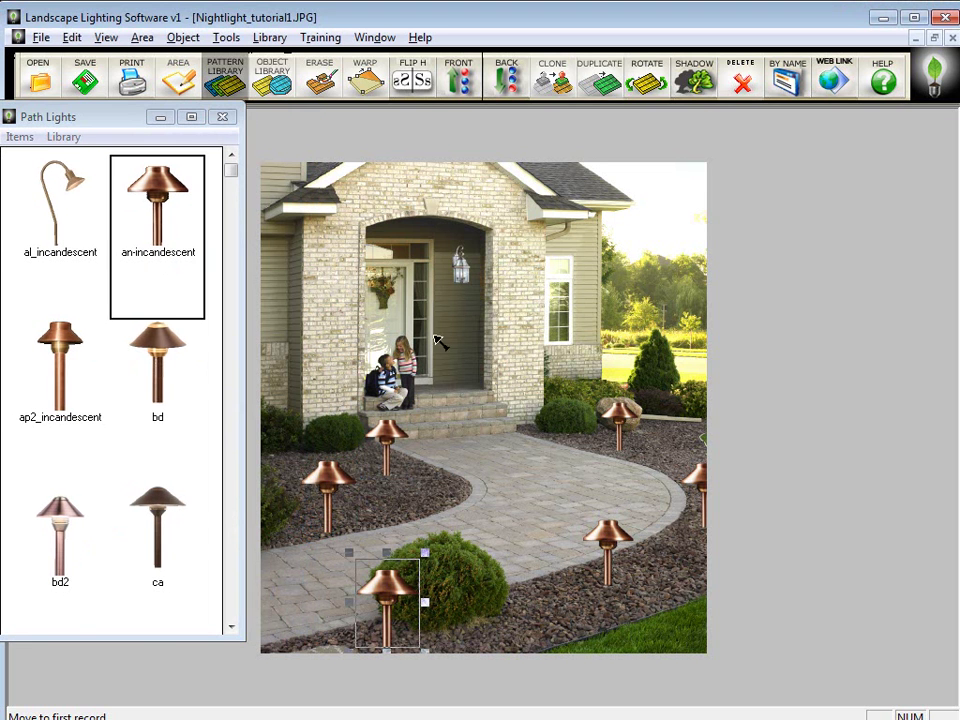
pyautogui.click(340, 340)
pyautogui.moveTo(278, 320); pyautogui.dragTo(762, 692)
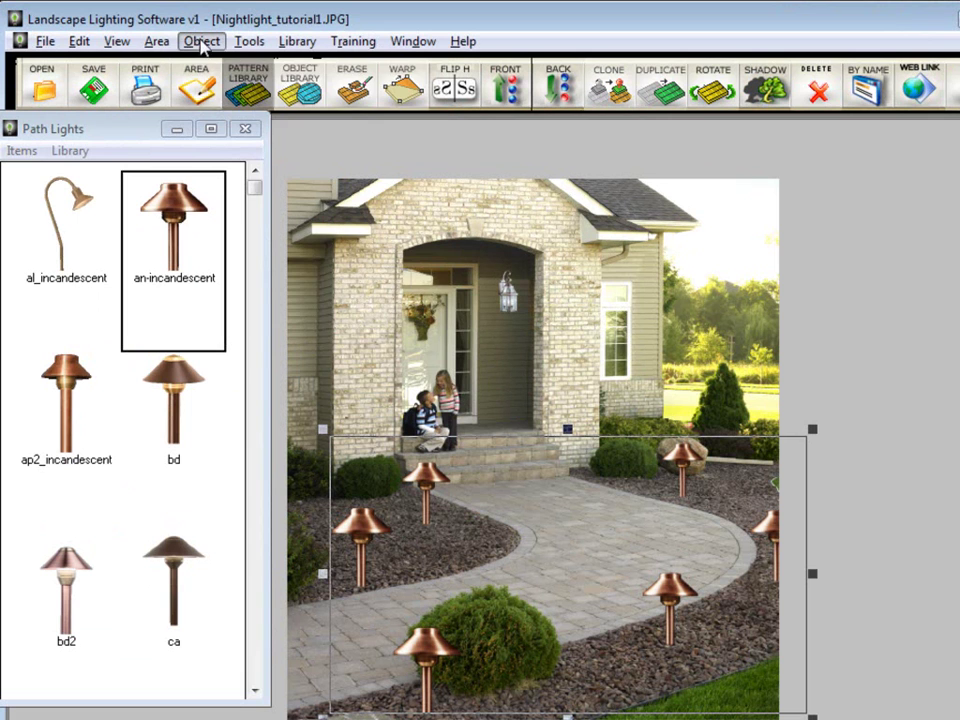
pyautogui.click(183, 37)
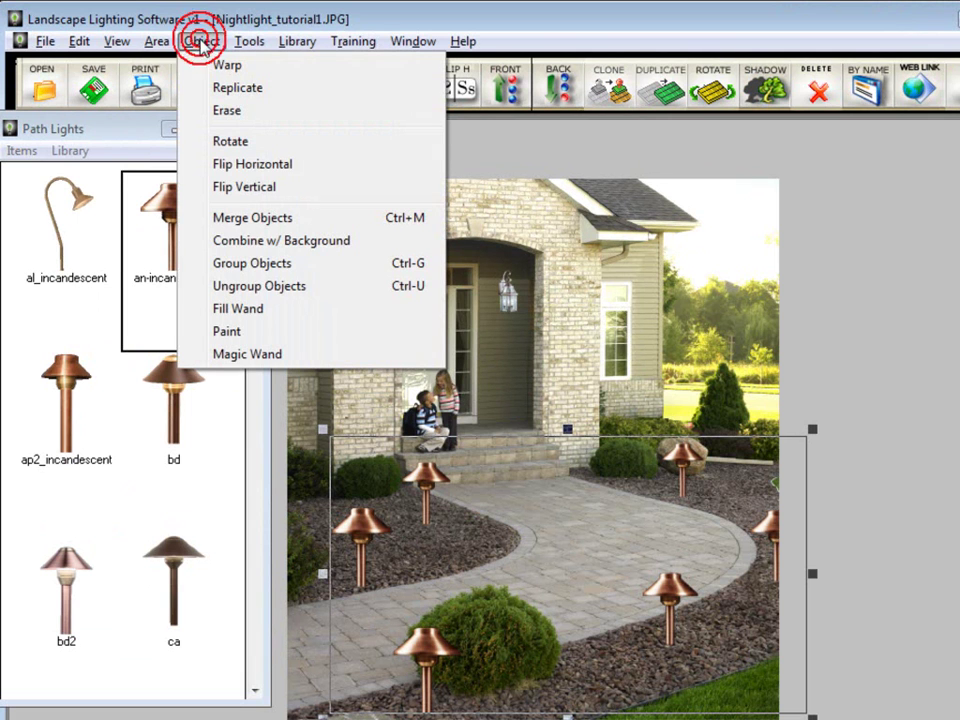
pyautogui.click(302, 268)
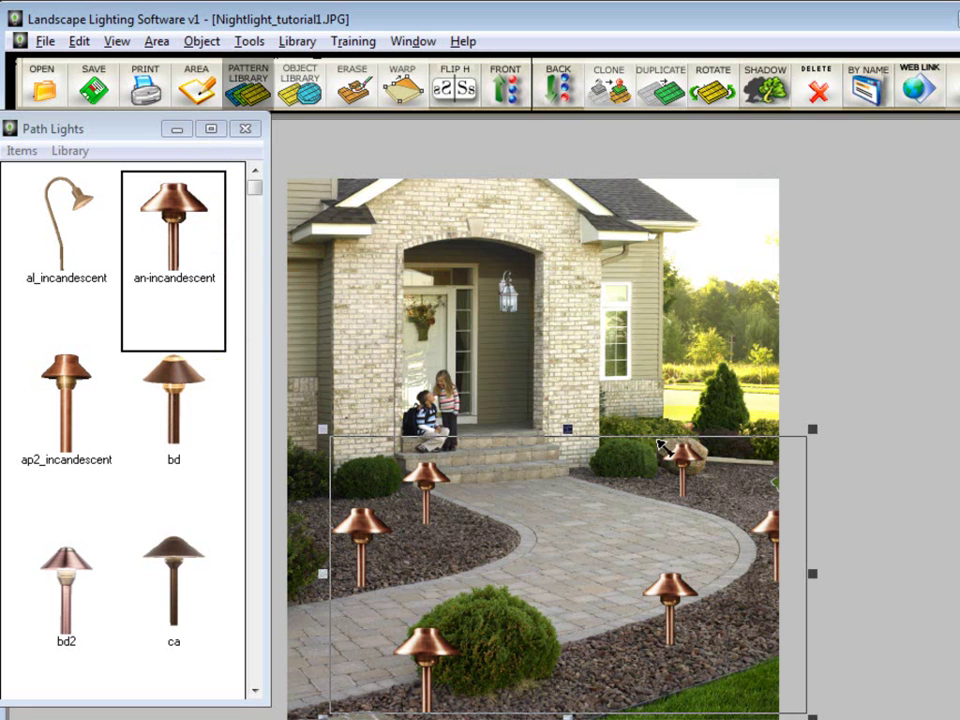
# - Replace the grouped path lights with the ca model all at once
pyautogui.click(170, 567)
pyautogui.click(170, 567)
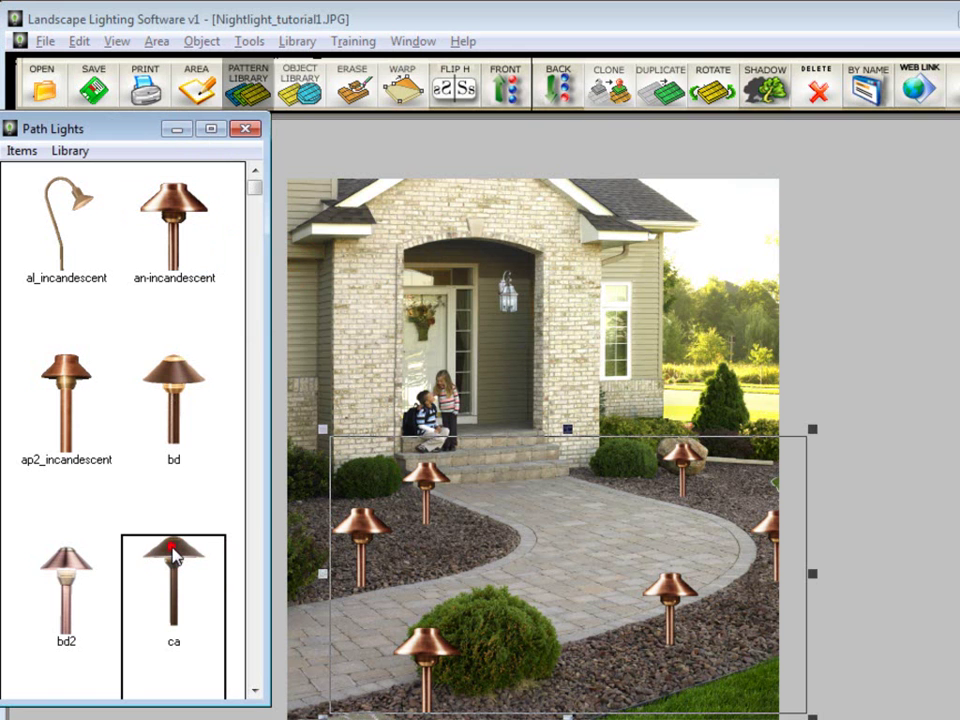
pyautogui.click(671, 584)
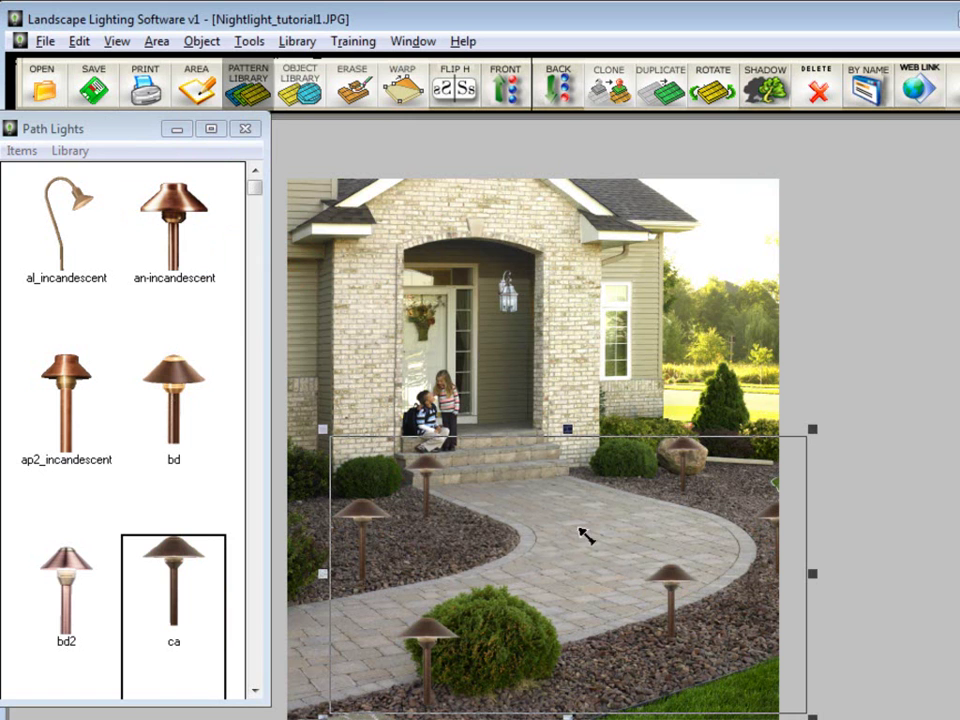
# - Replace the grouped path lights with the cv2 model from the Path Lights library
pyautogui.click(255, 690)
pyautogui.click(255, 690)
pyautogui.click(255, 690)
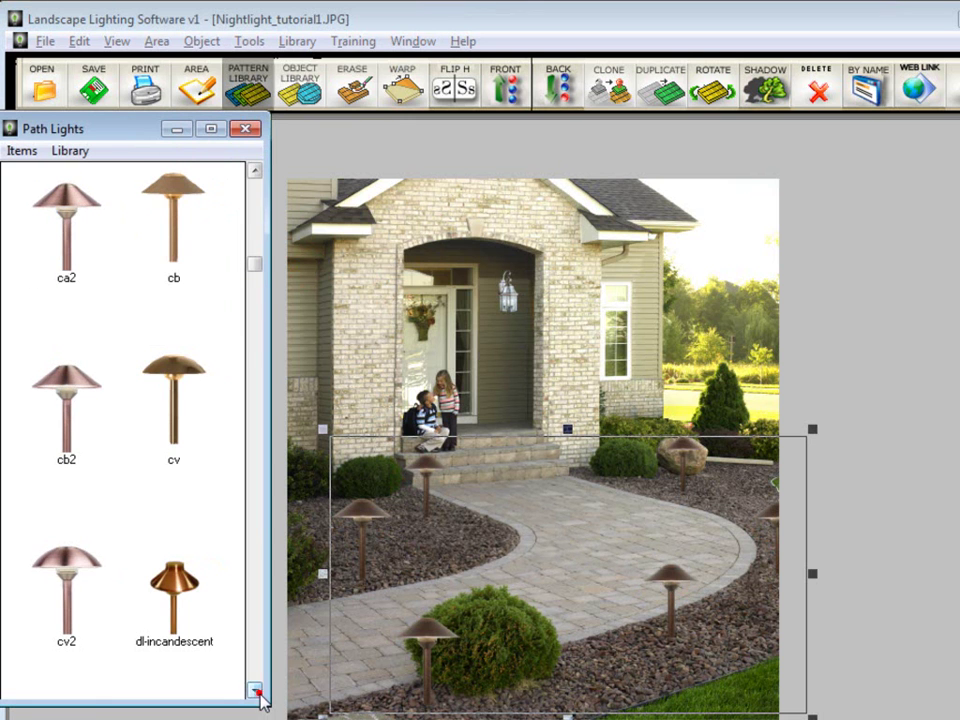
pyautogui.click(60, 574)
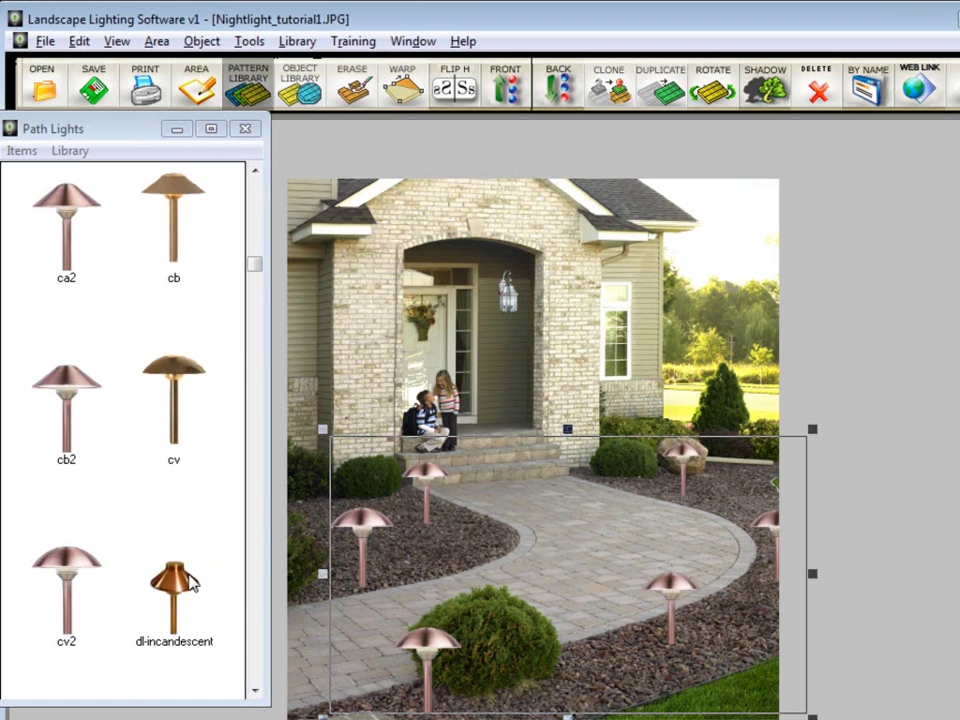
# - Ungroup the six path lights and make the one beside the entry steps slightly smaller
pyautogui.click(482, 334)
pyautogui.click(199, 42)
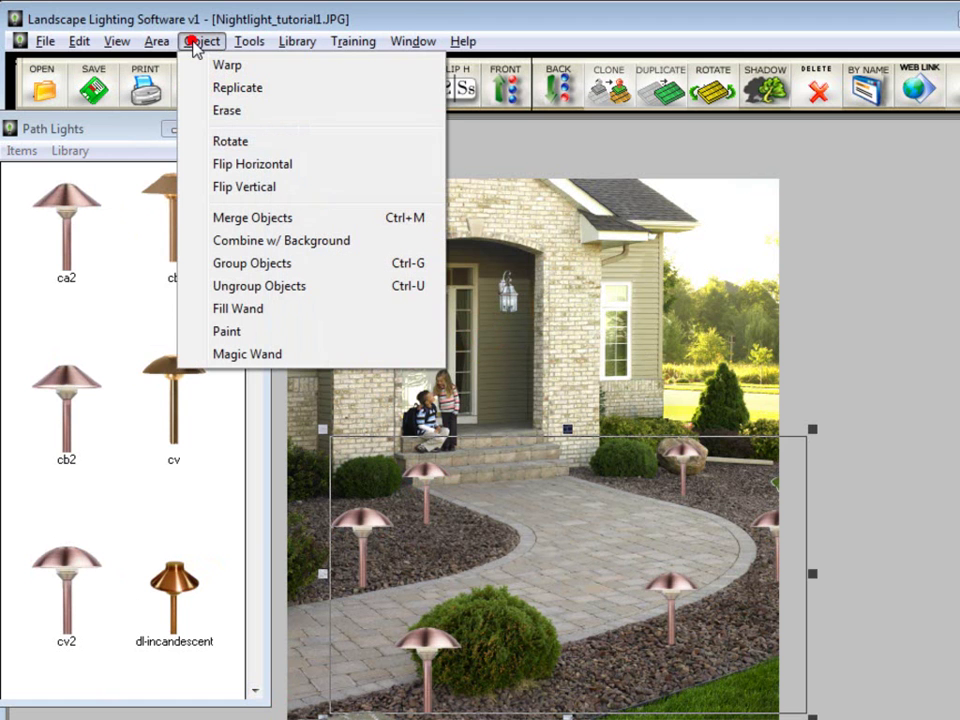
pyautogui.click(321, 284)
pyautogui.click(428, 481)
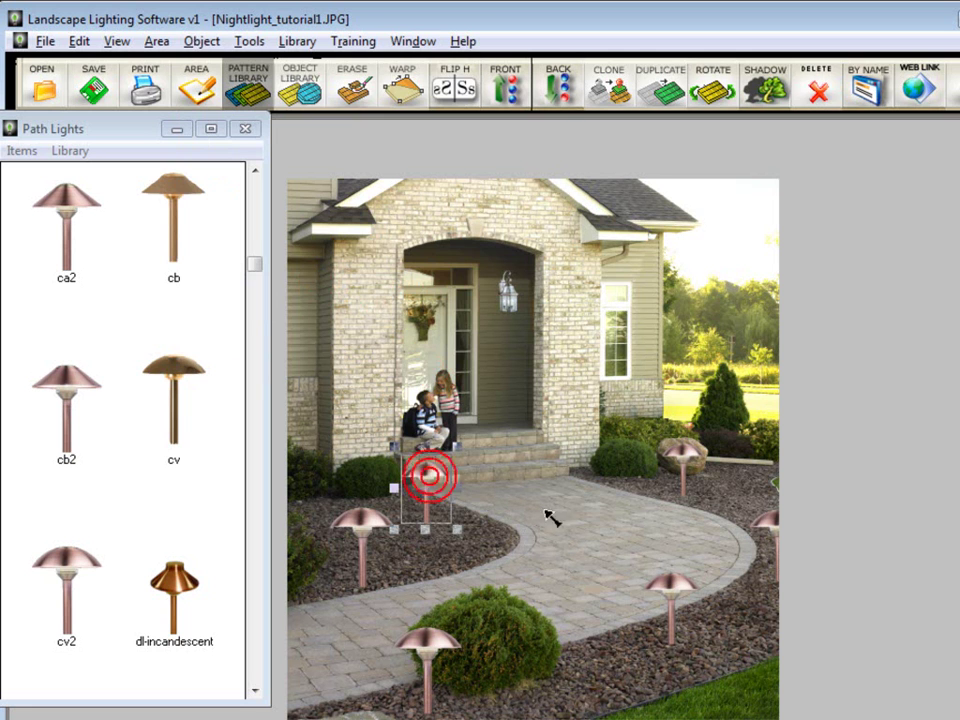
pyautogui.moveTo(457, 530); pyautogui.dragTo(436, 504)
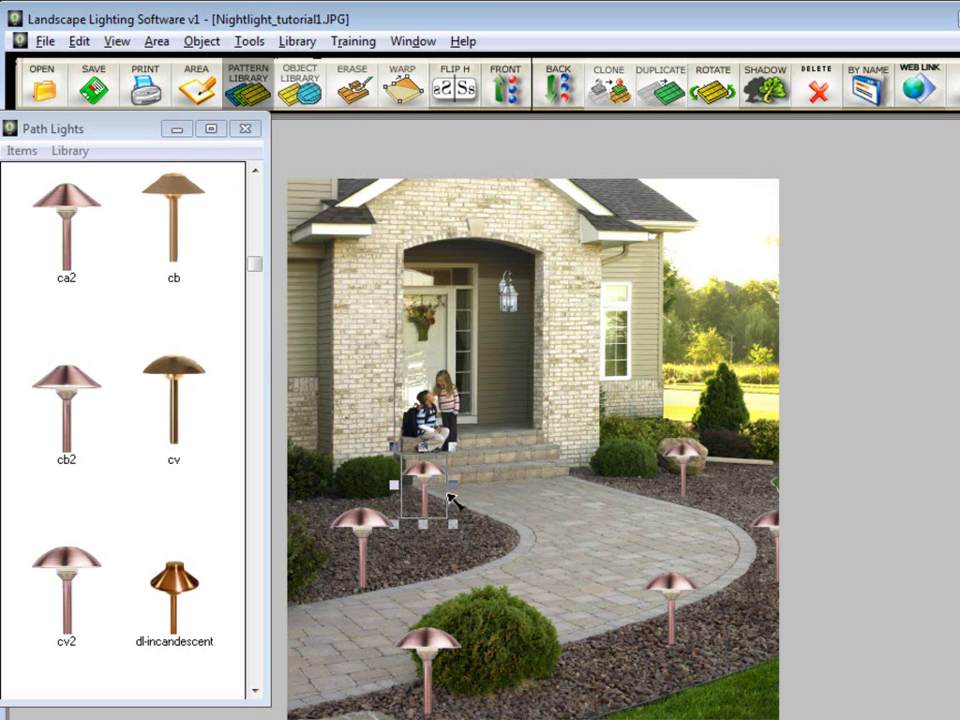
# - Replace each of the six walkway path lights individually with the dr-incandescent model
pyautogui.click(255, 690)
pyautogui.click(255, 690)
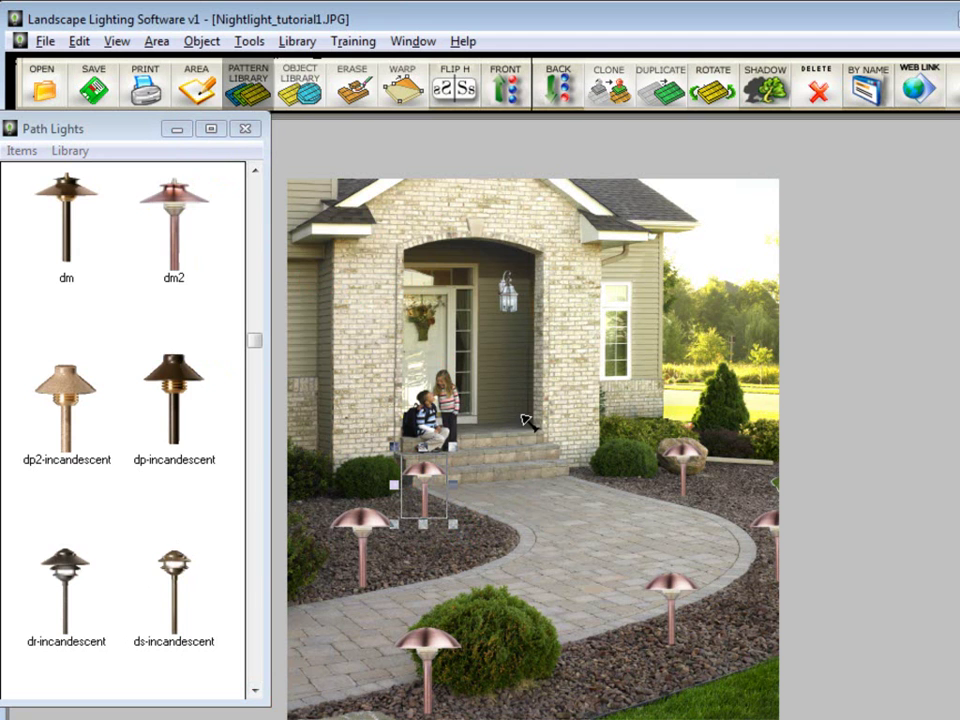
pyautogui.click(342, 404)
pyautogui.click(65, 568)
pyautogui.click(422, 636)
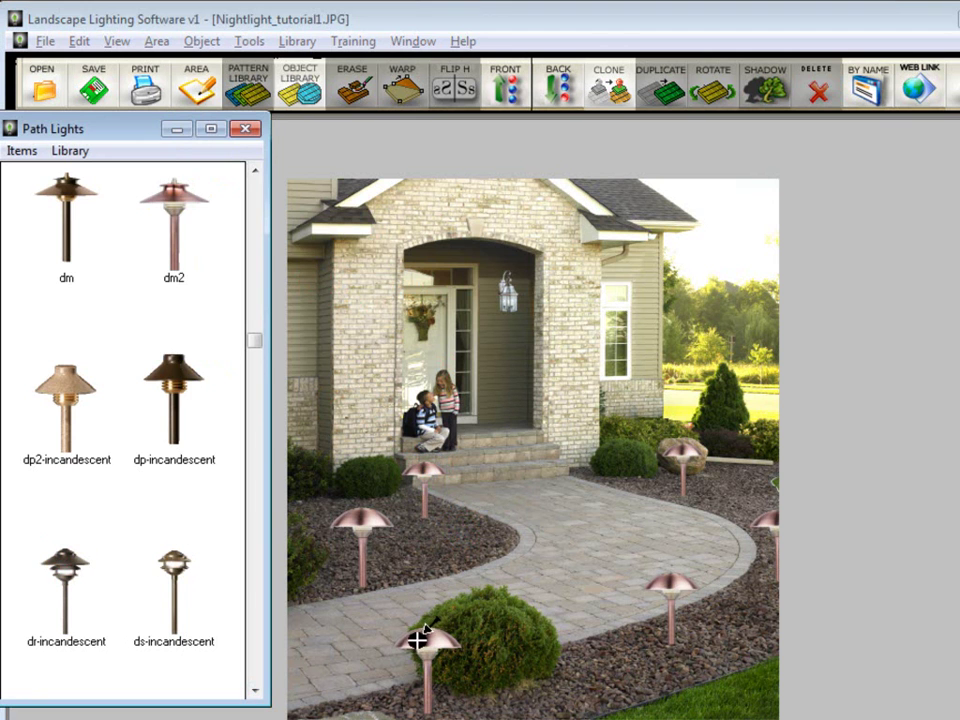
pyautogui.moveTo(66, 562); pyautogui.dragTo(670, 588)
pyautogui.moveTo(88, 575); pyautogui.dragTo(776, 525)
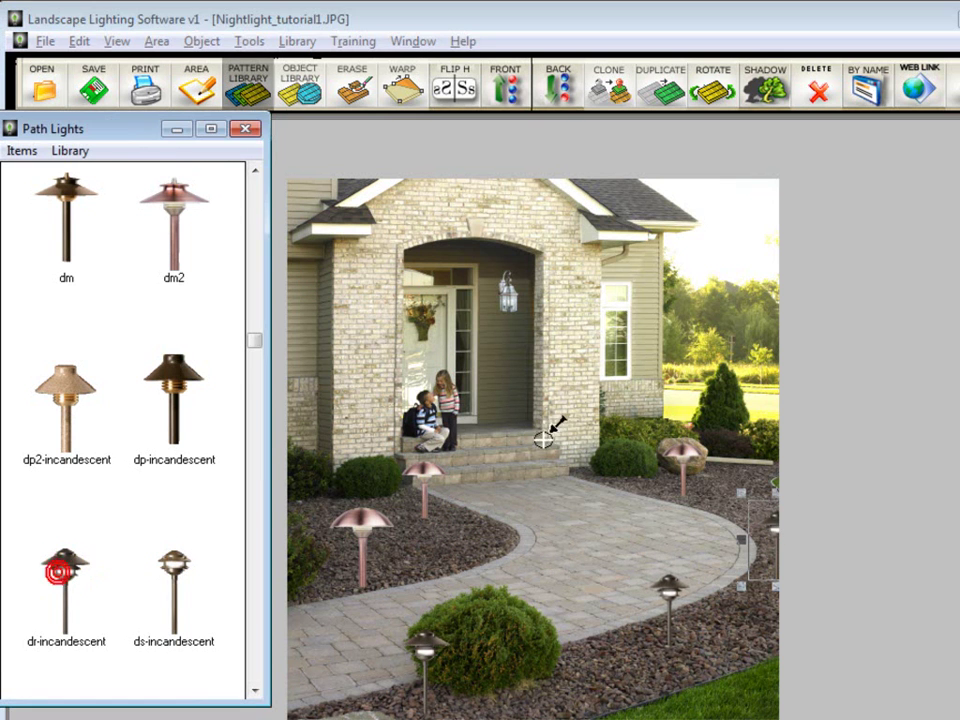
pyautogui.click(695, 448)
pyautogui.moveTo(60, 585); pyautogui.dragTo(422, 464)
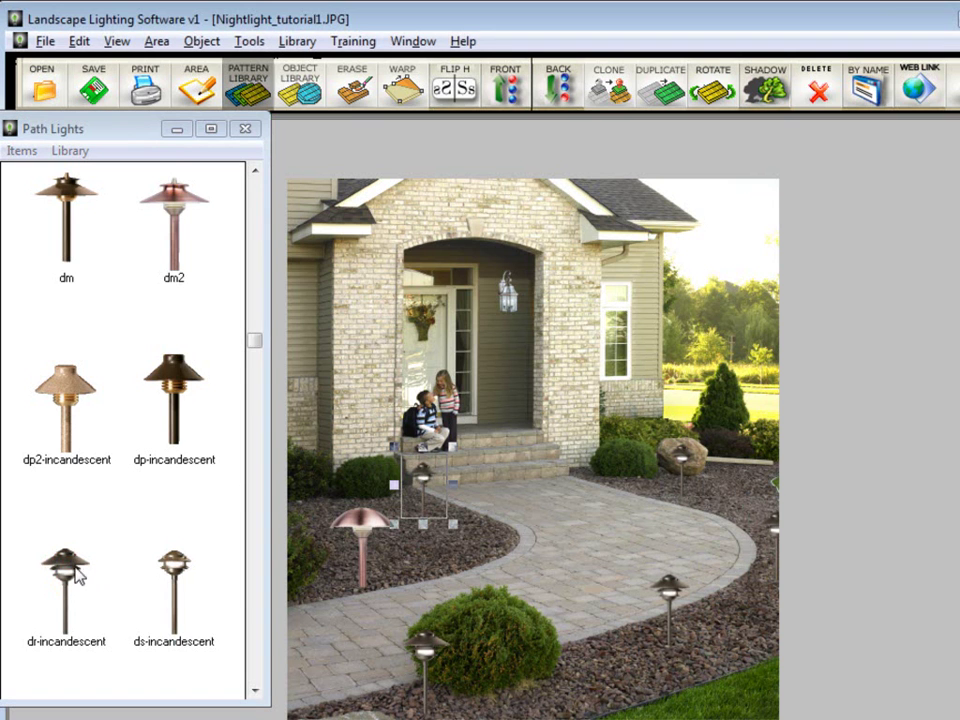
pyautogui.moveTo(78, 575); pyautogui.dragTo(361, 524)
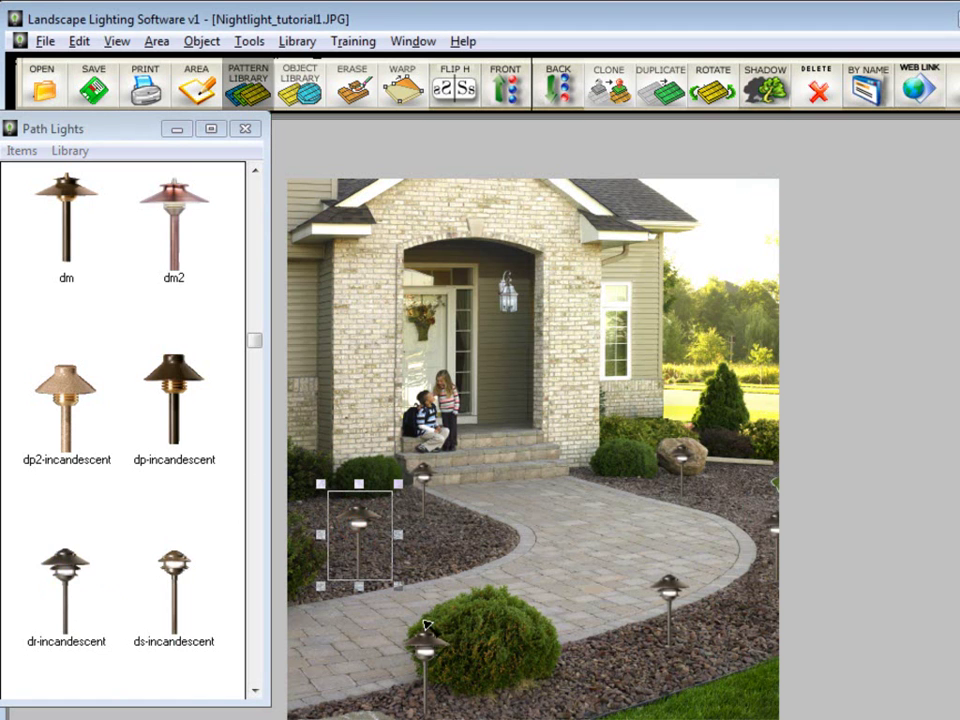
pyautogui.click(482, 522)
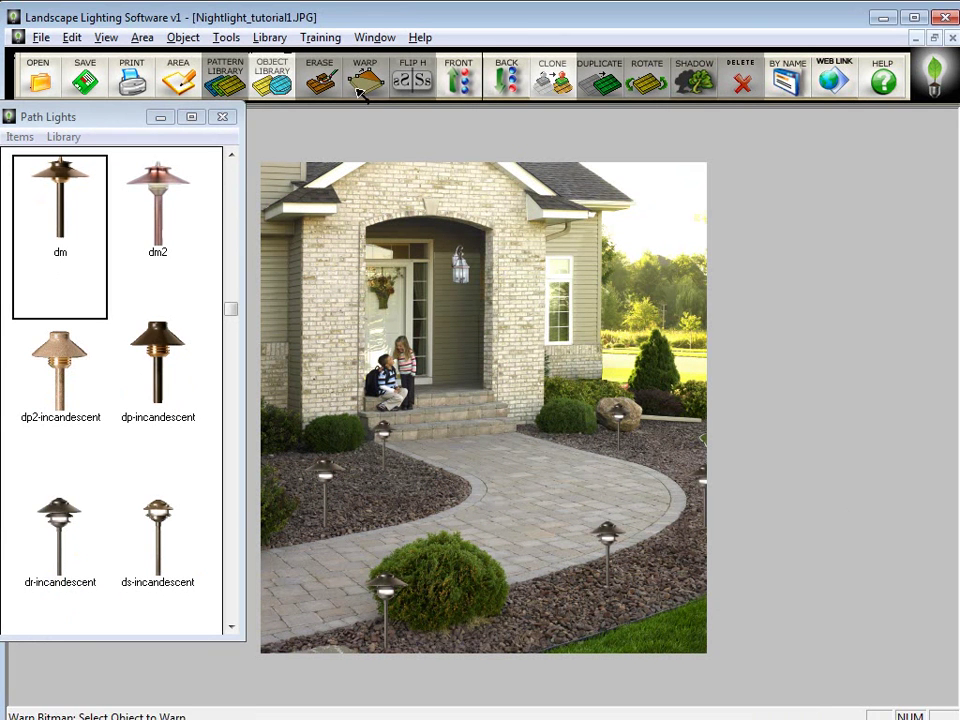
# - Close the Path Lights library and open the FX Luminare Up Lighting object library
pyautogui.click(224, 118)
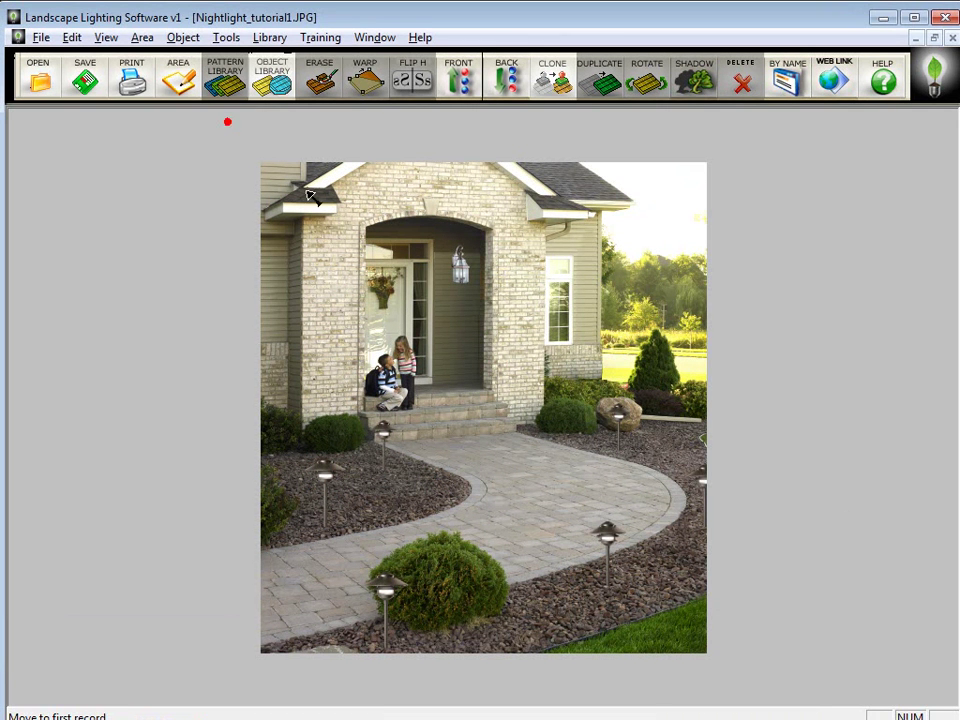
pyautogui.click(270, 86)
pyautogui.moveTo(343, 146)
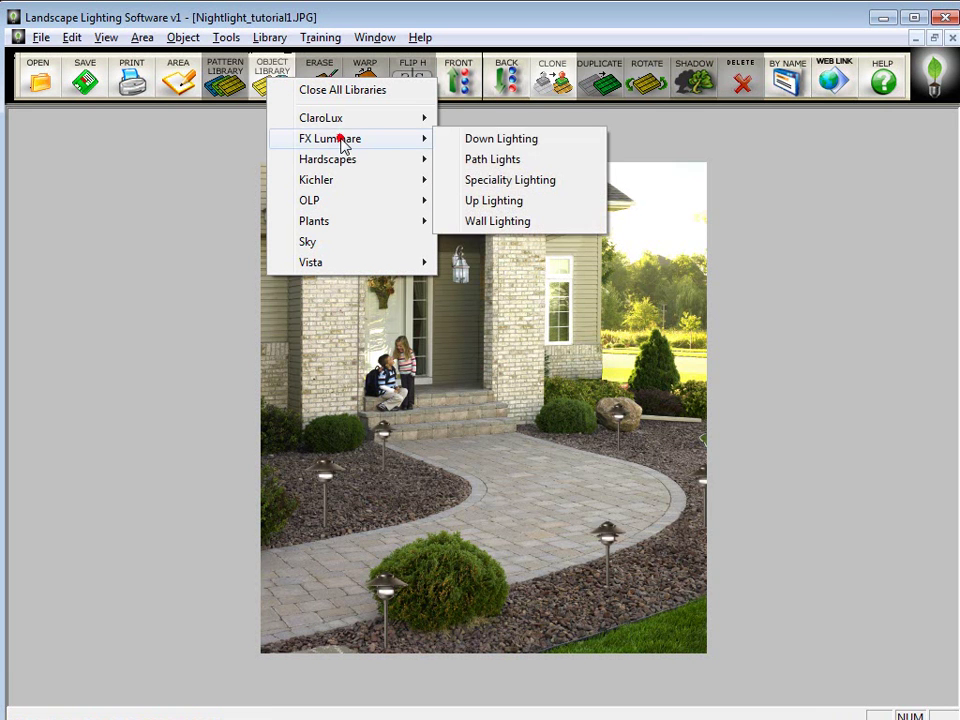
pyautogui.click(510, 202)
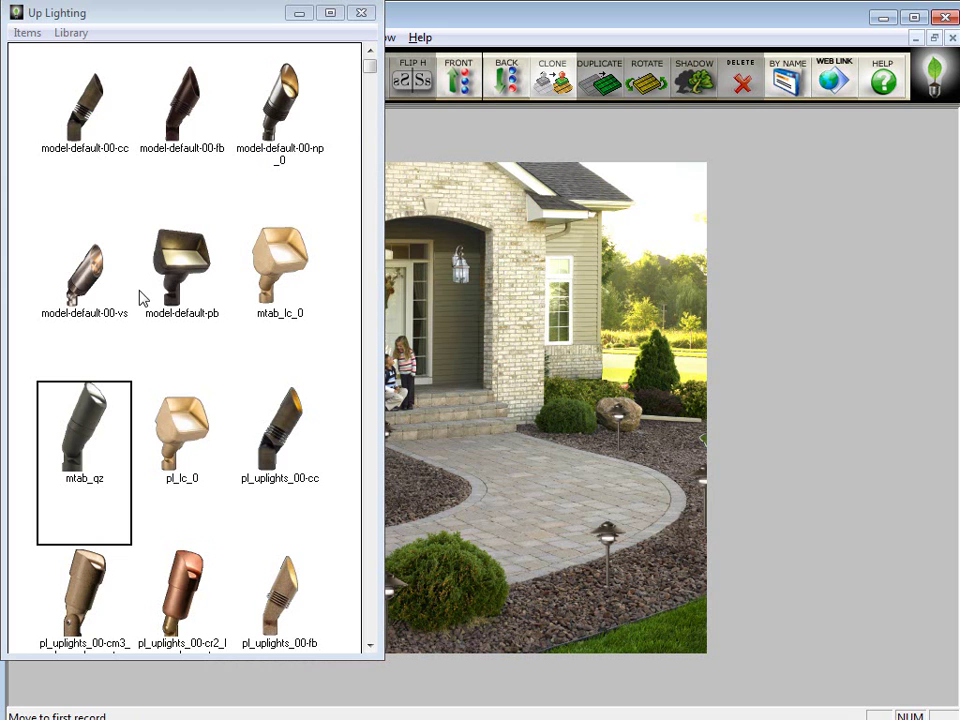
# - Insert the mtab_qz uplight, shrink it to fixture scale and place it at the round bush left of the entry steps
pyautogui.click(86, 434)
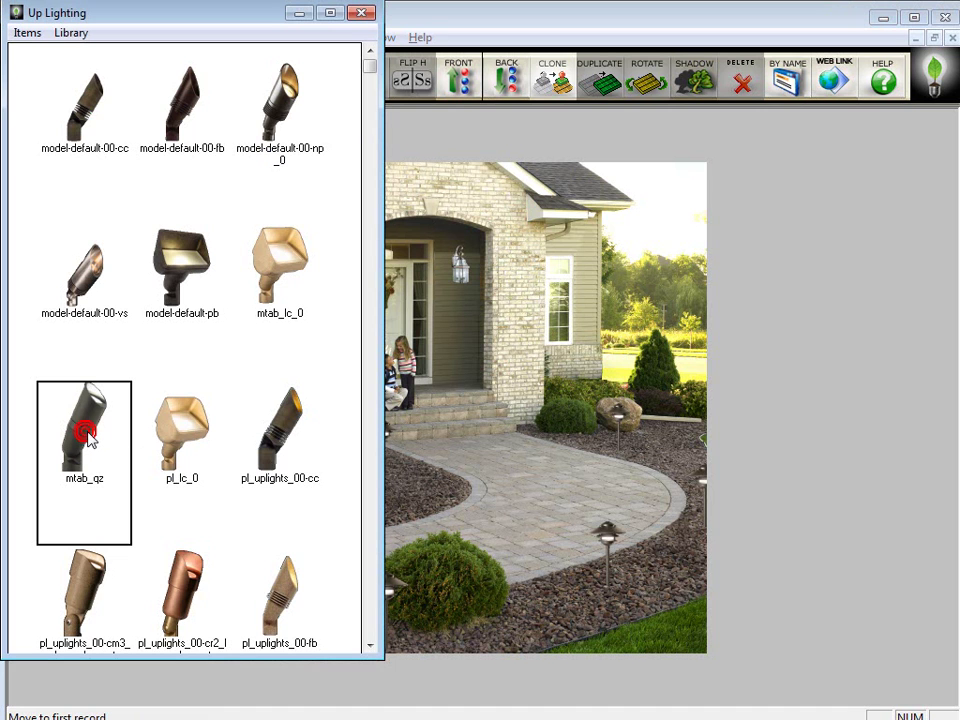
pyautogui.doubleClick(88, 433)
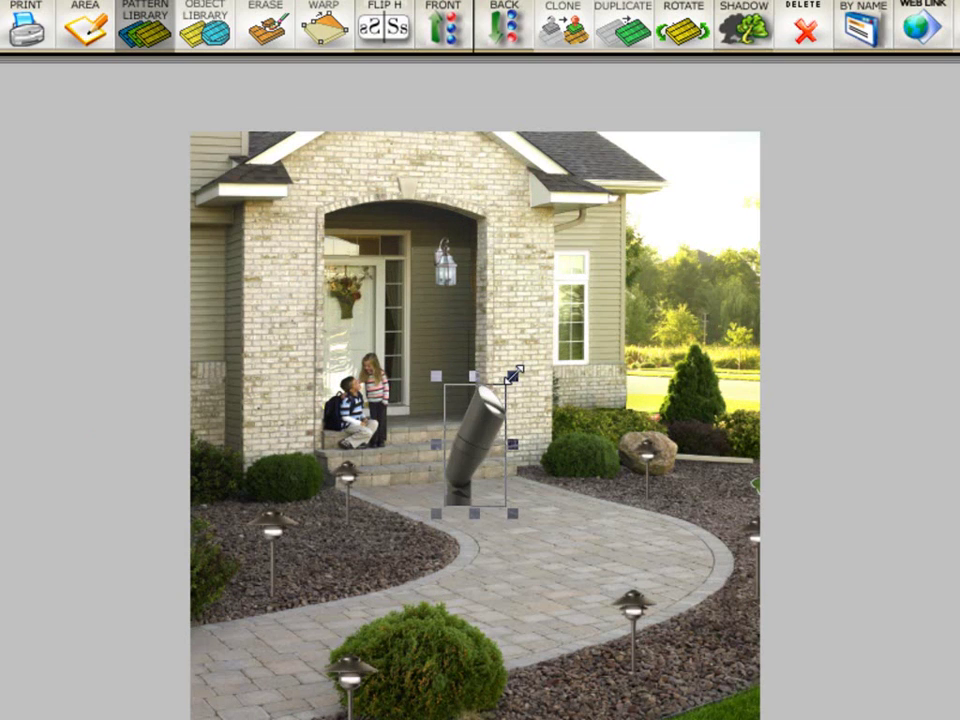
pyautogui.moveTo(512, 353); pyautogui.dragTo(487, 394)
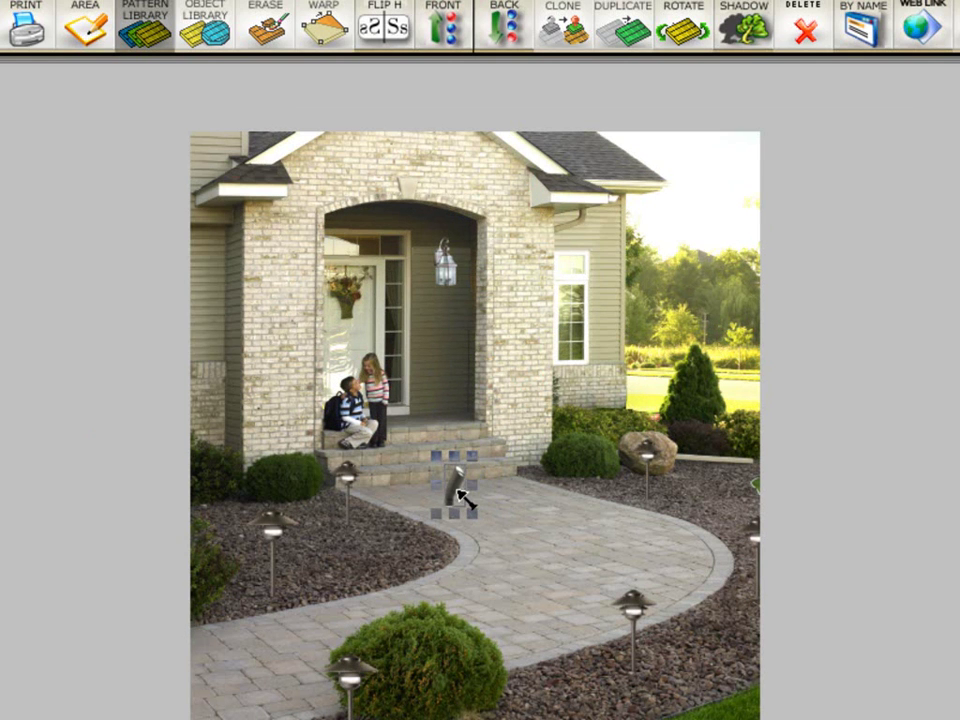
pyautogui.moveTo(454, 489); pyautogui.dragTo(273, 484)
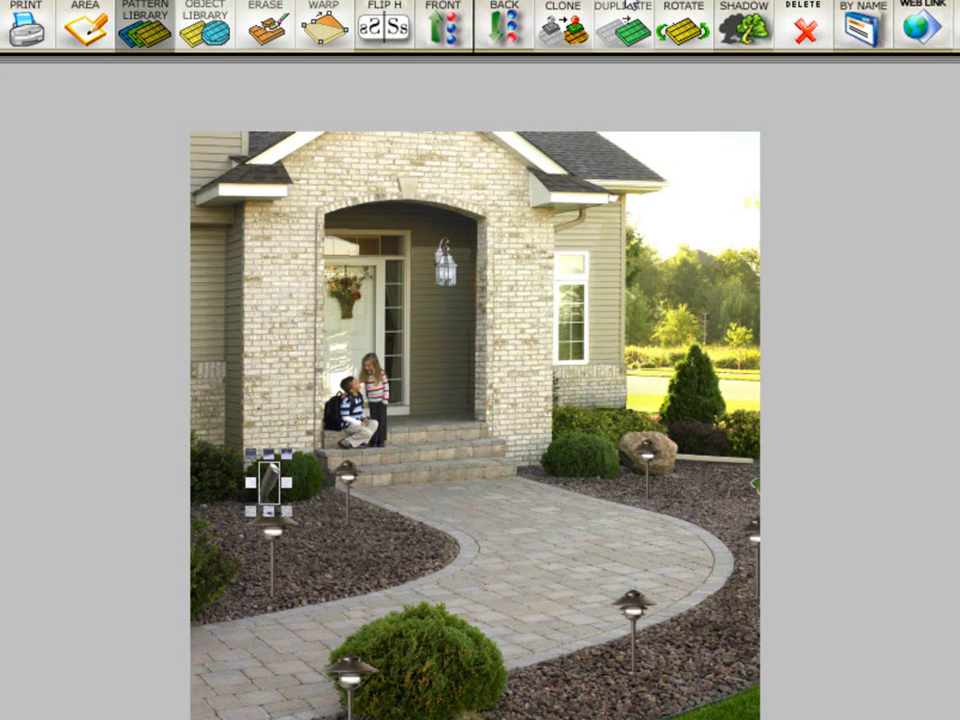
# - Duplicate the uplight onto the round bush right of the entry steps, flip the copy horizontally and nudge it into place
pyautogui.click(607, 40)
pyautogui.click(568, 452)
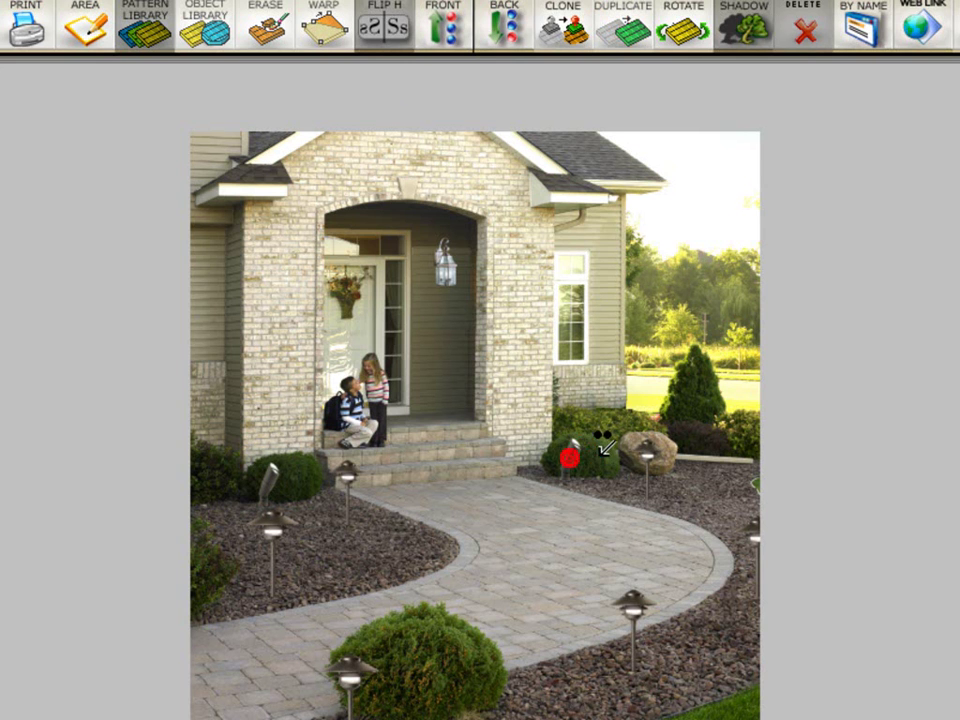
pyautogui.click(576, 456)
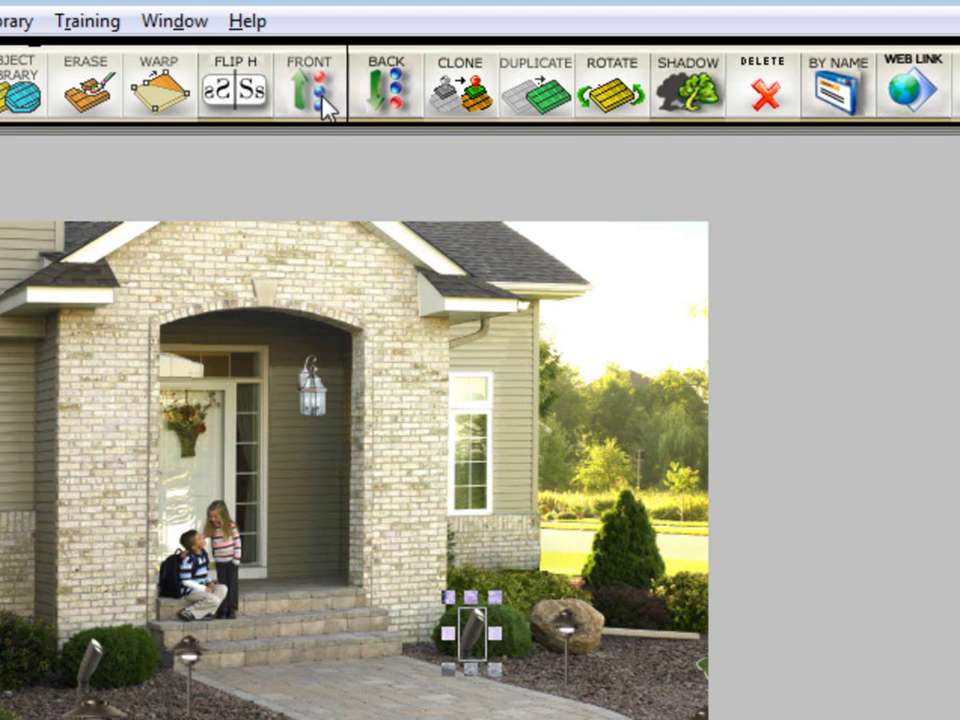
pyautogui.click(229, 93)
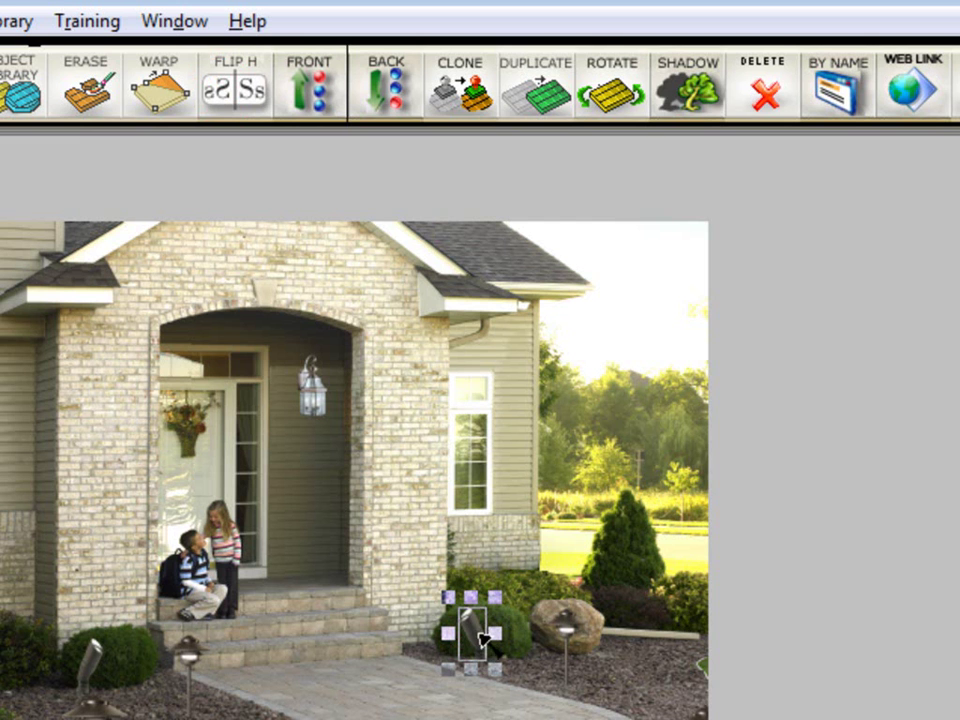
pyautogui.moveTo(478, 633); pyautogui.dragTo(471, 627)
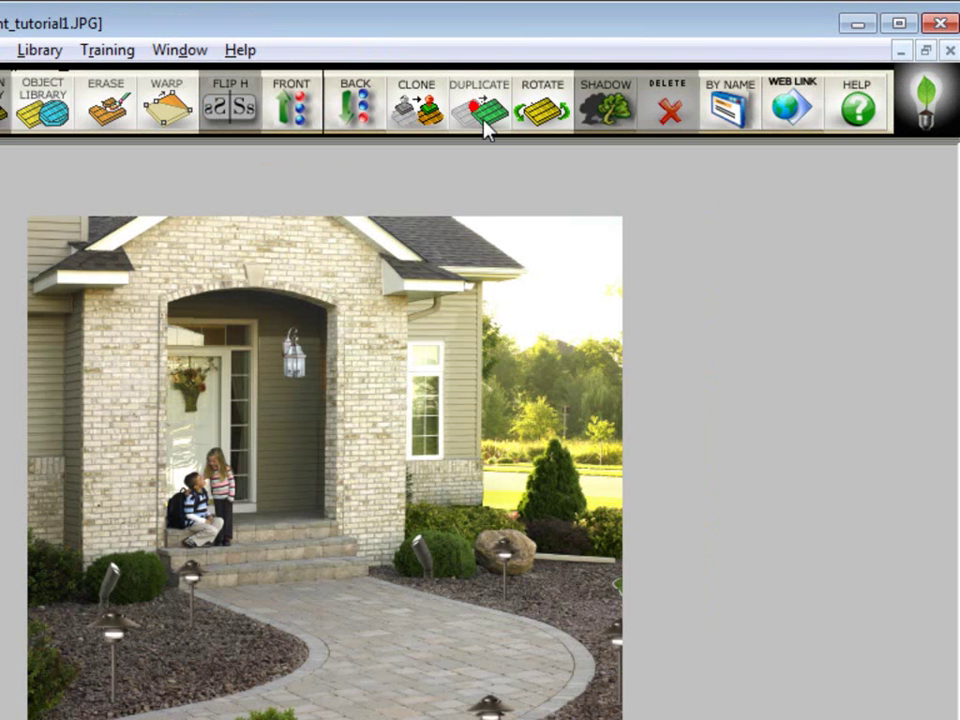
# - Duplicate the flipped uplight to the shrubs just left of the boulder and make the copy smaller
pyautogui.click(603, 88)
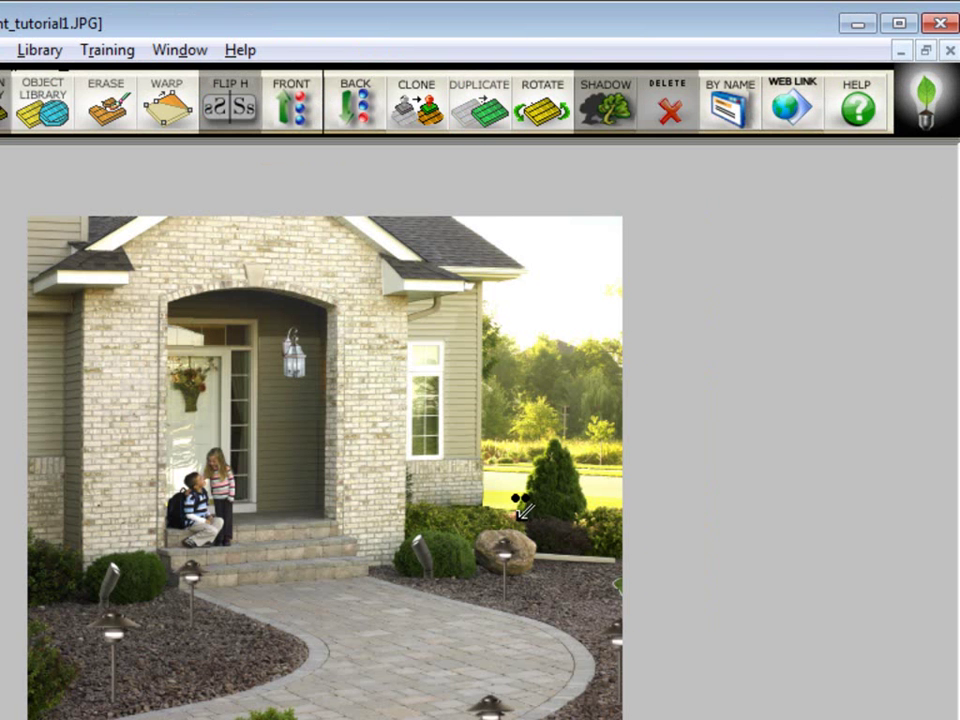
pyautogui.click(497, 518)
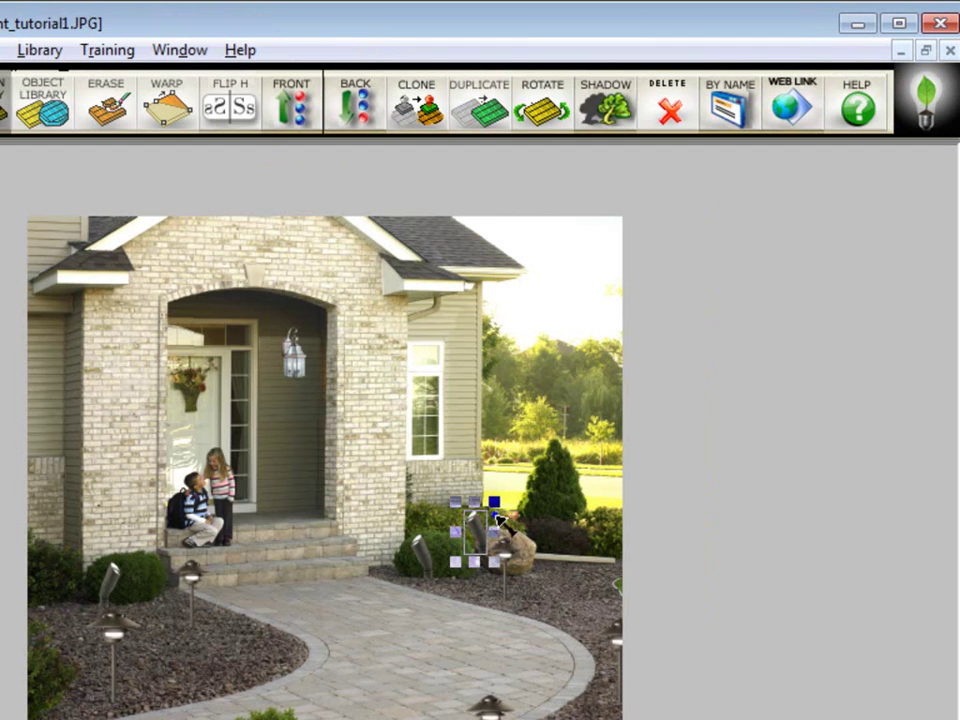
pyautogui.moveTo(495, 499); pyautogui.dragTo(473, 527)
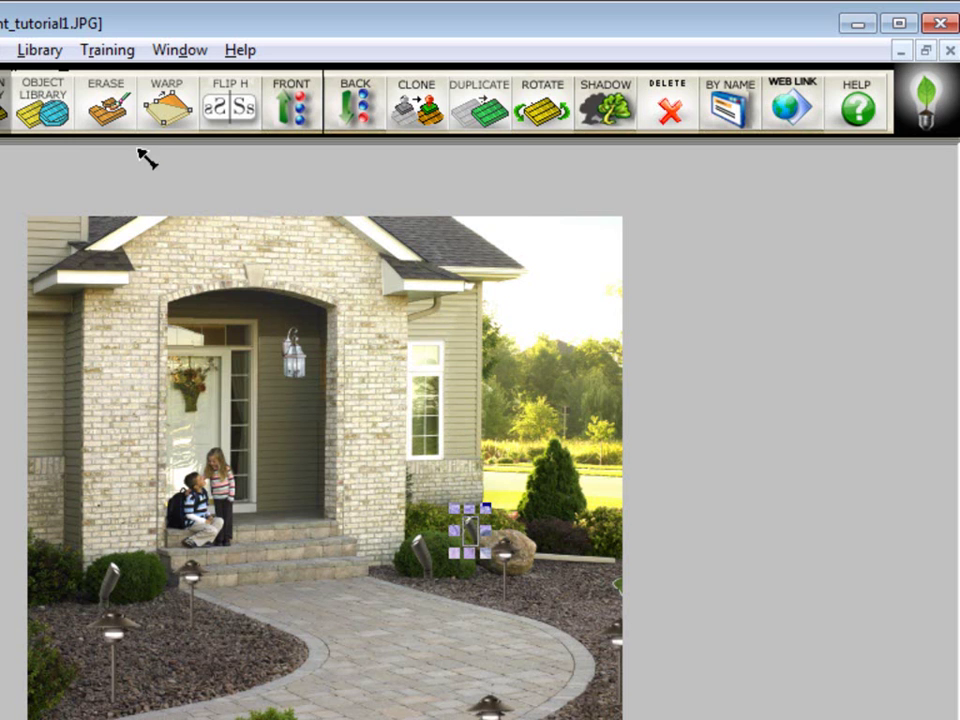
# - Duplicate the small uplight to the shrub at the photo's far left, enlarge it slightly, flip it horizontally and nudge it down
pyautogui.click(484, 118)
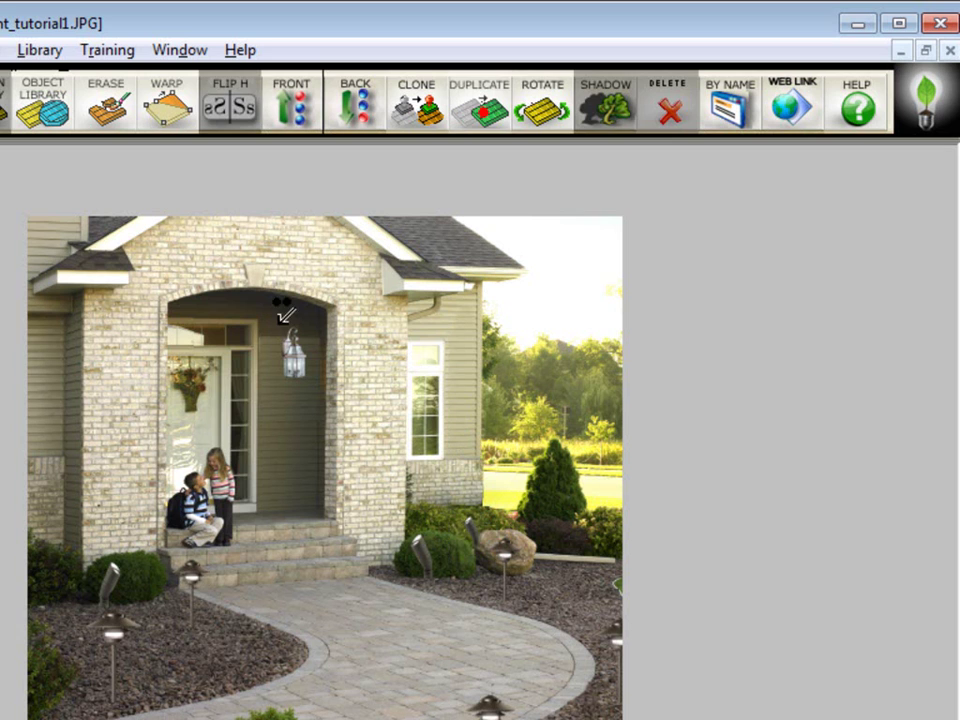
pyautogui.click(44, 568)
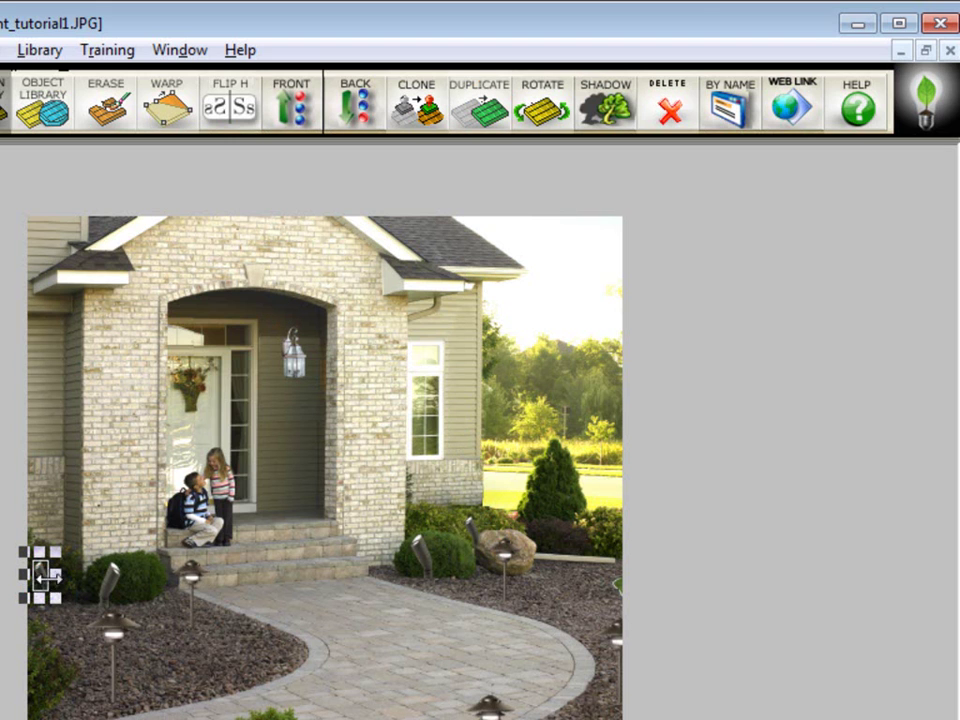
pyautogui.moveTo(41, 573); pyautogui.dragTo(59, 549)
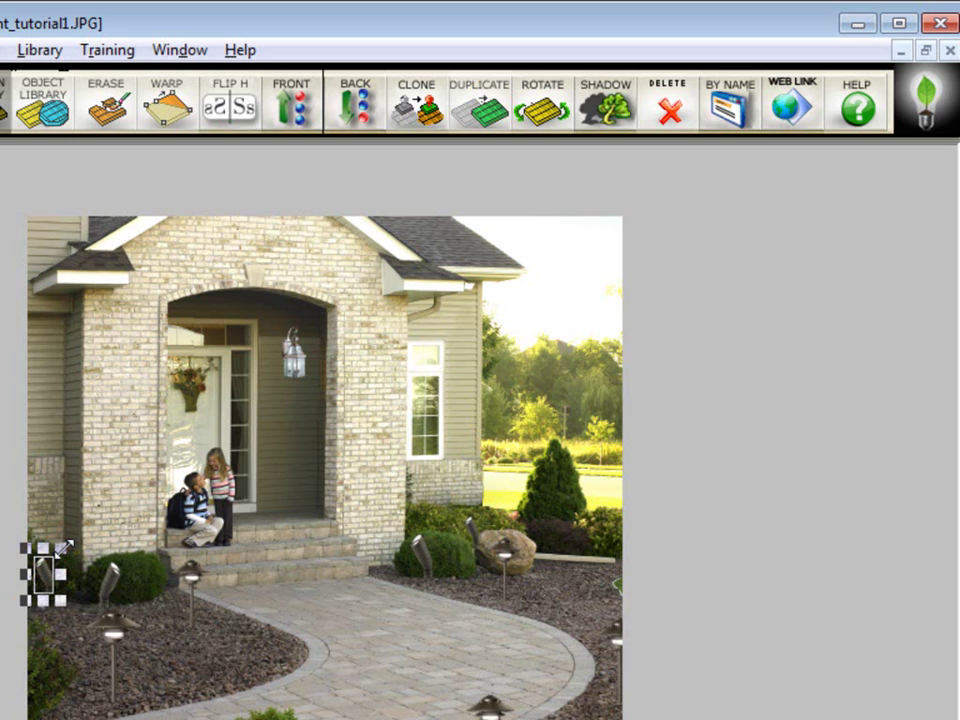
pyautogui.click(232, 92)
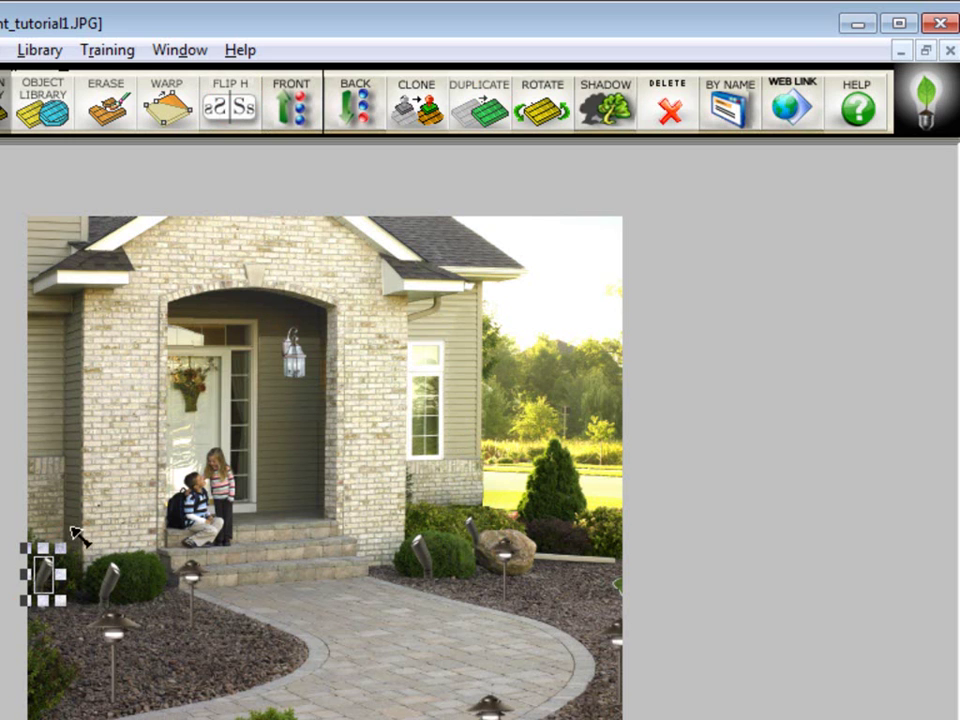
pyautogui.moveTo(45, 568); pyautogui.dragTo(45, 575)
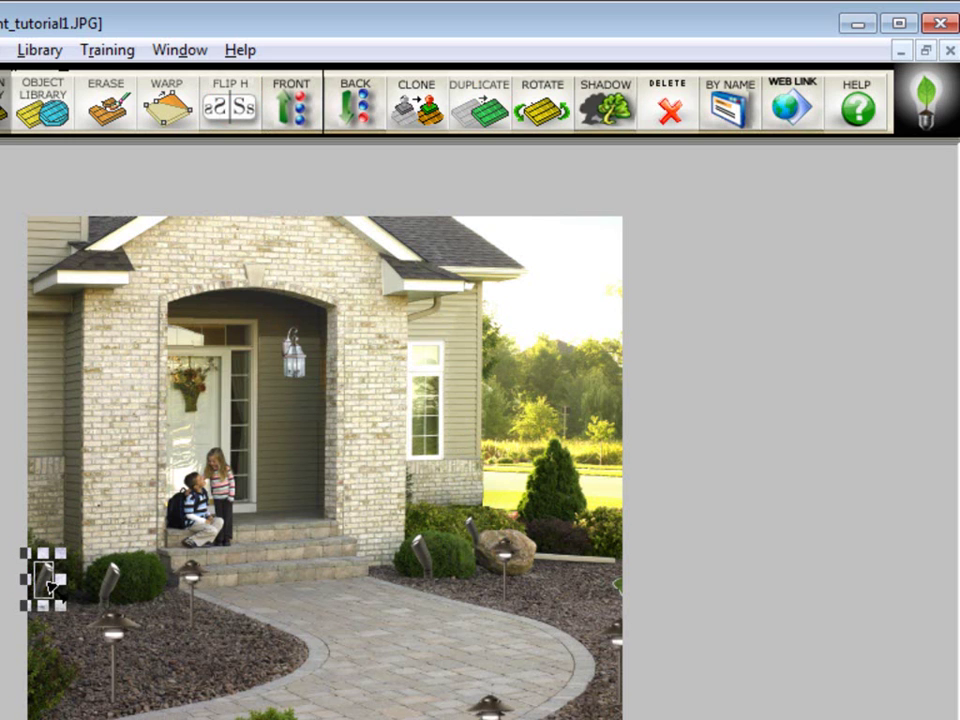
pyautogui.click(285, 565)
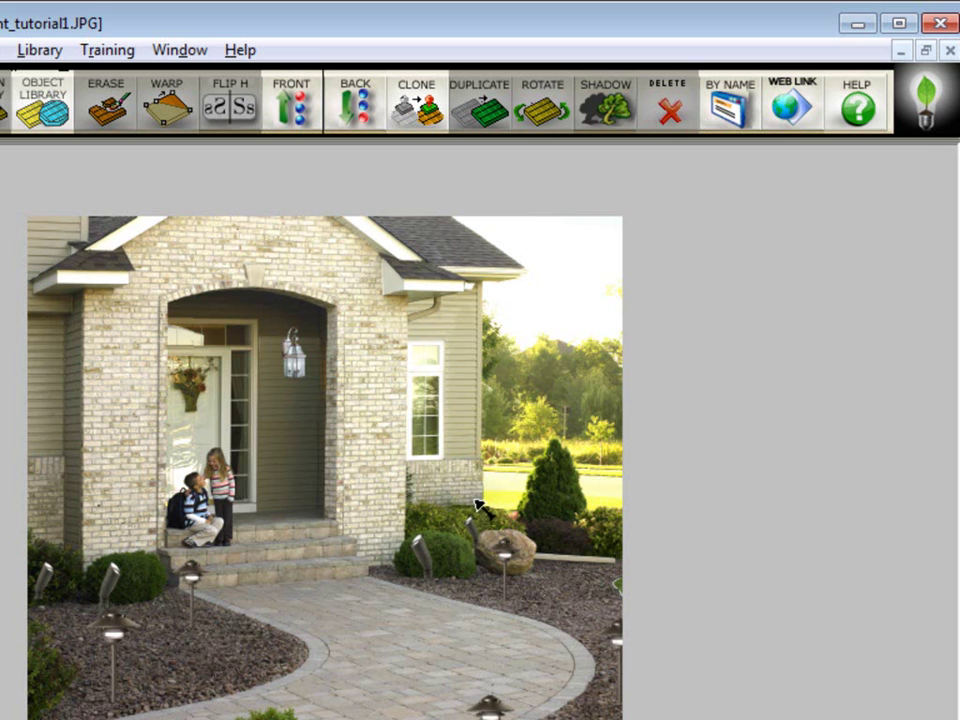
# - Make the uplights at the round bushes on both sides of the entry steps smaller
pyautogui.click(425, 558)
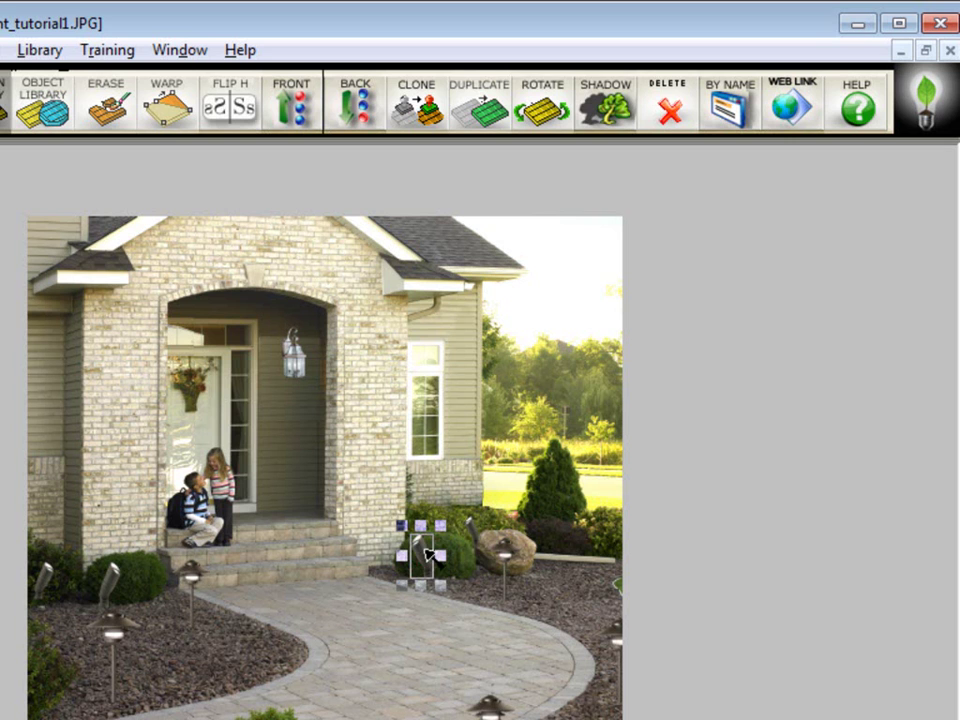
pyautogui.moveTo(440, 526); pyautogui.dragTo(438, 534)
pyautogui.click(418, 563)
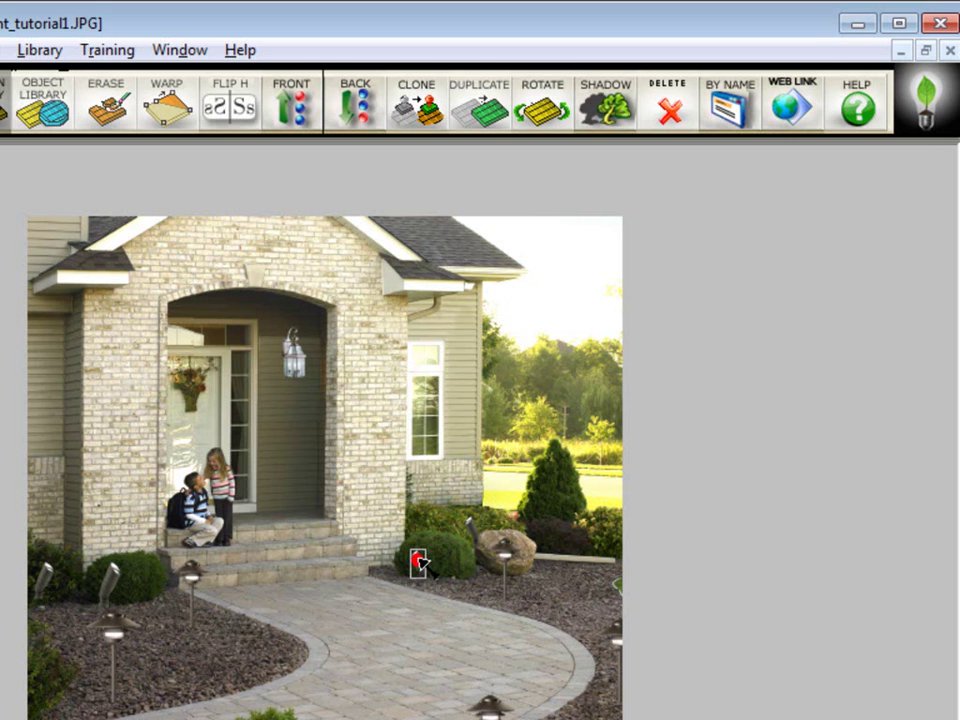
pyautogui.click(407, 619)
pyautogui.click(105, 582)
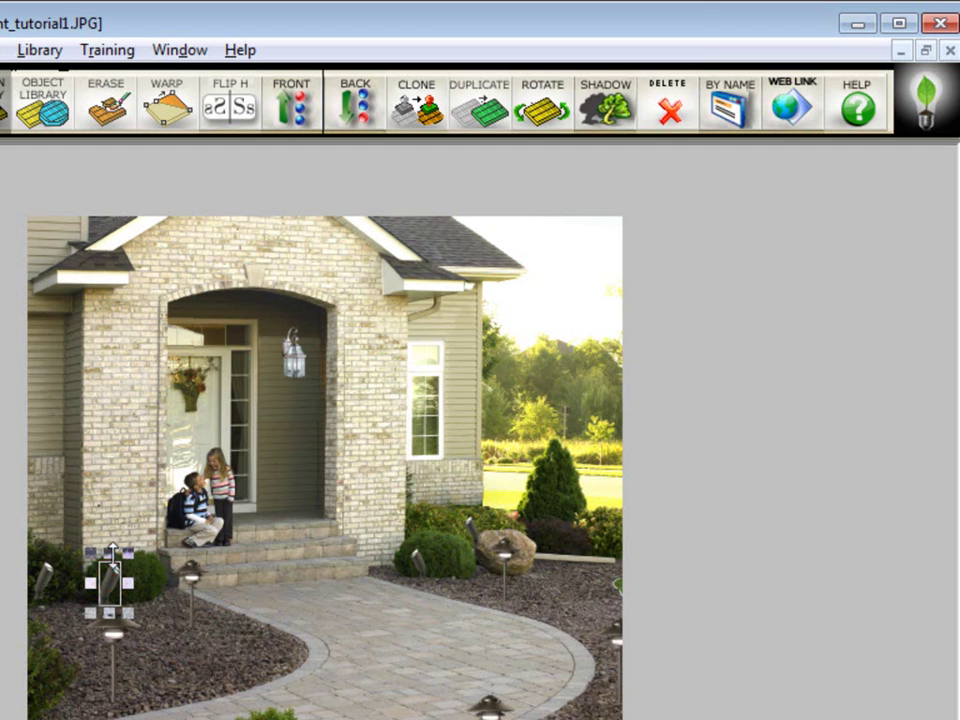
pyautogui.moveTo(128, 551); pyautogui.dragTo(132, 573)
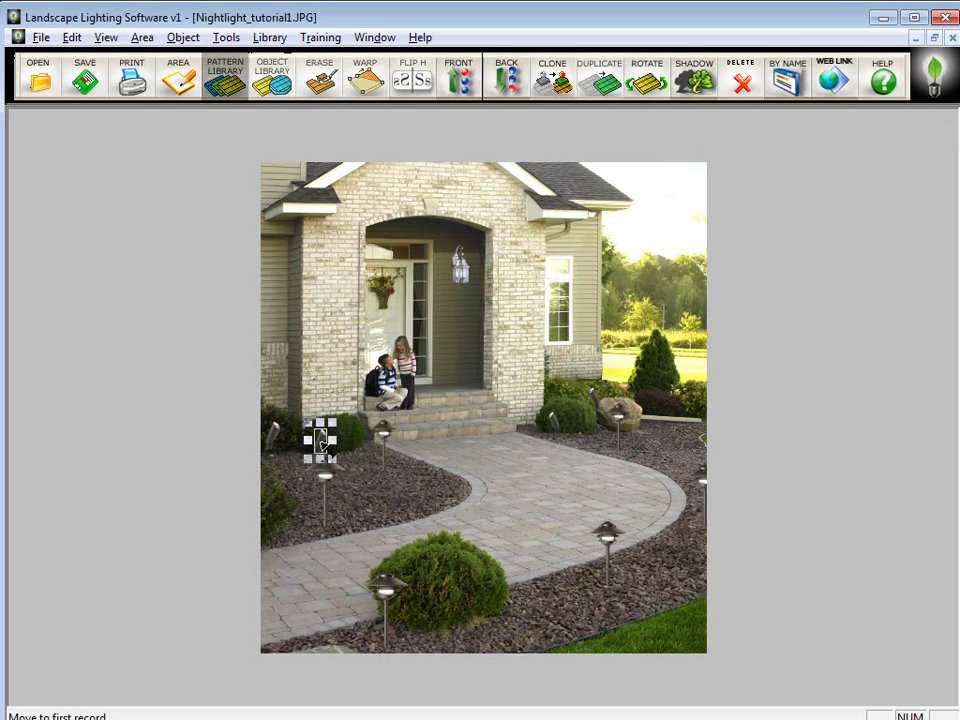
# - Insert the 2172-BSO well light from the Vista Well and Inground object library into the photo
pyautogui.click(105, 586)
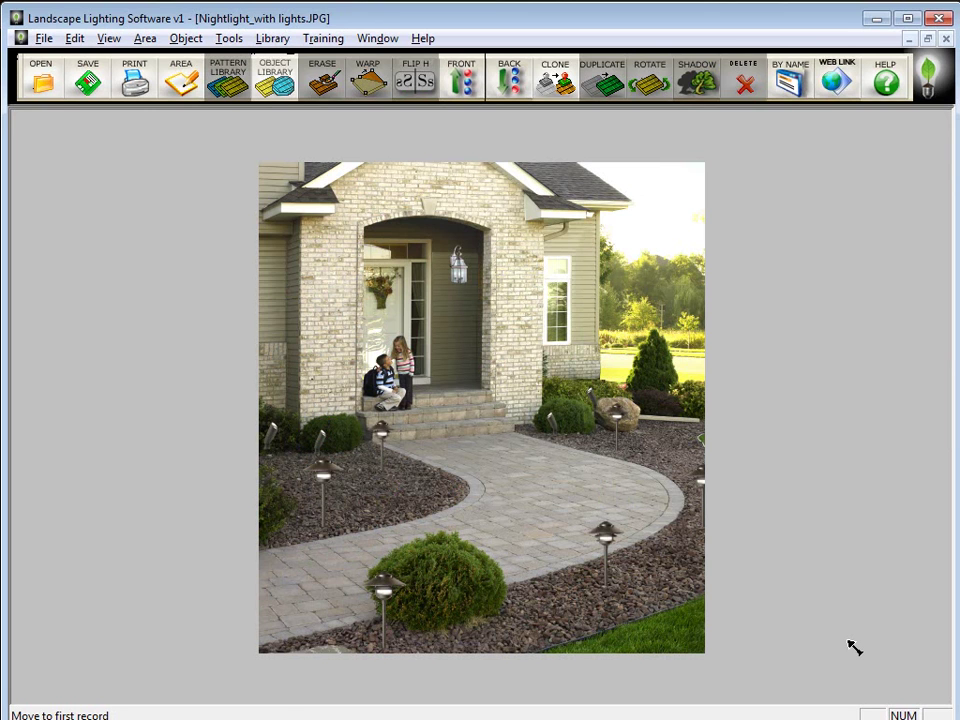
pyautogui.click(277, 88)
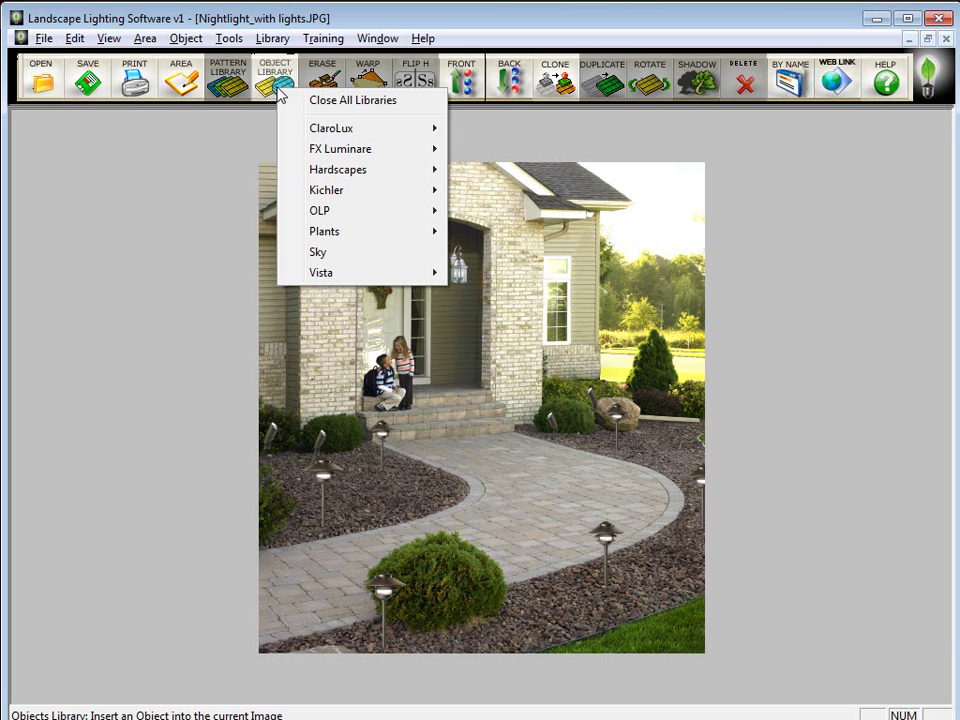
pyautogui.moveTo(347, 272)
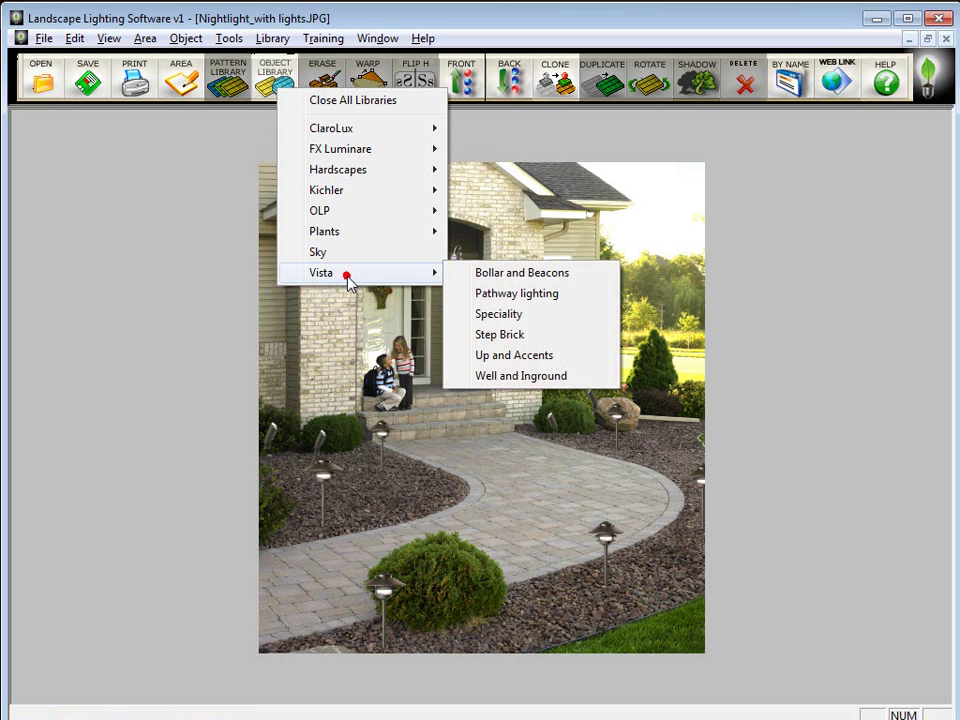
pyautogui.click(540, 377)
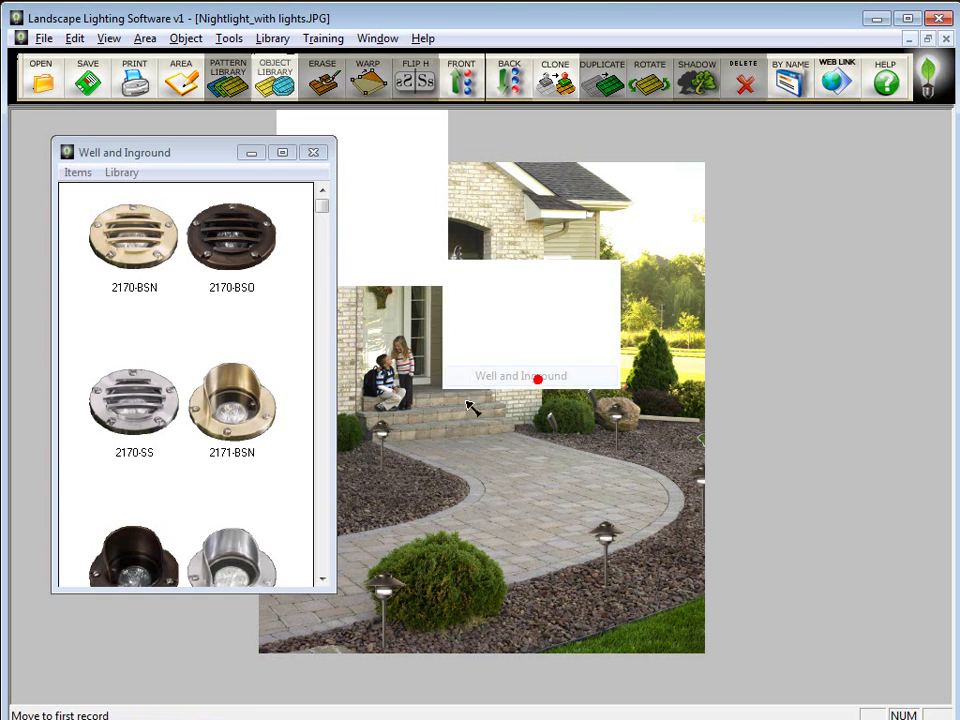
pyautogui.click(321, 578)
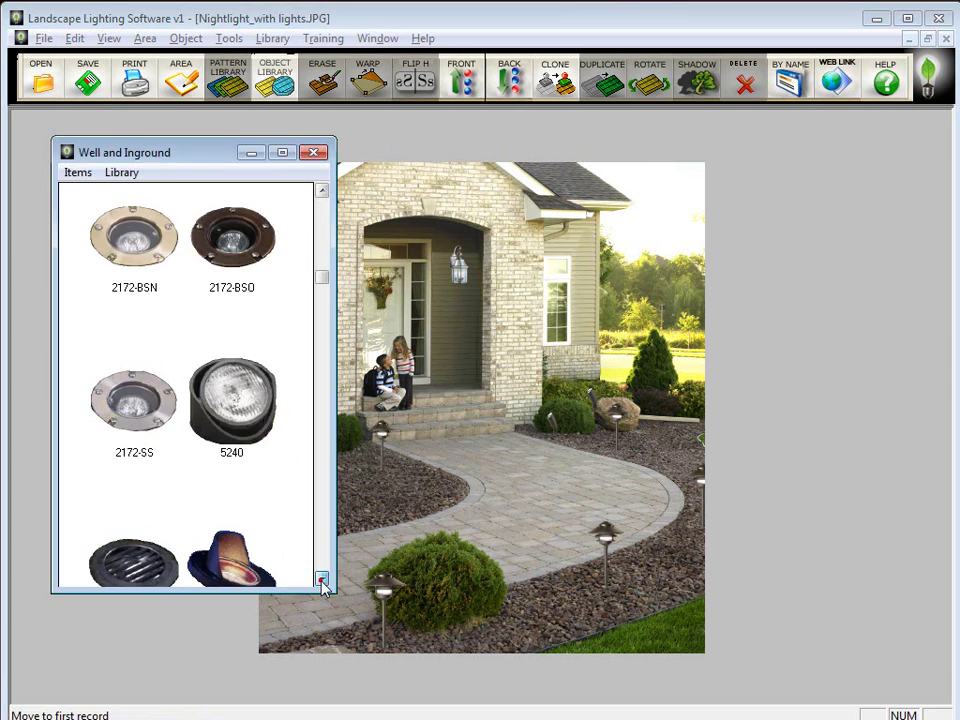
pyautogui.click(321, 578)
pyautogui.click(321, 190)
pyautogui.click(321, 190)
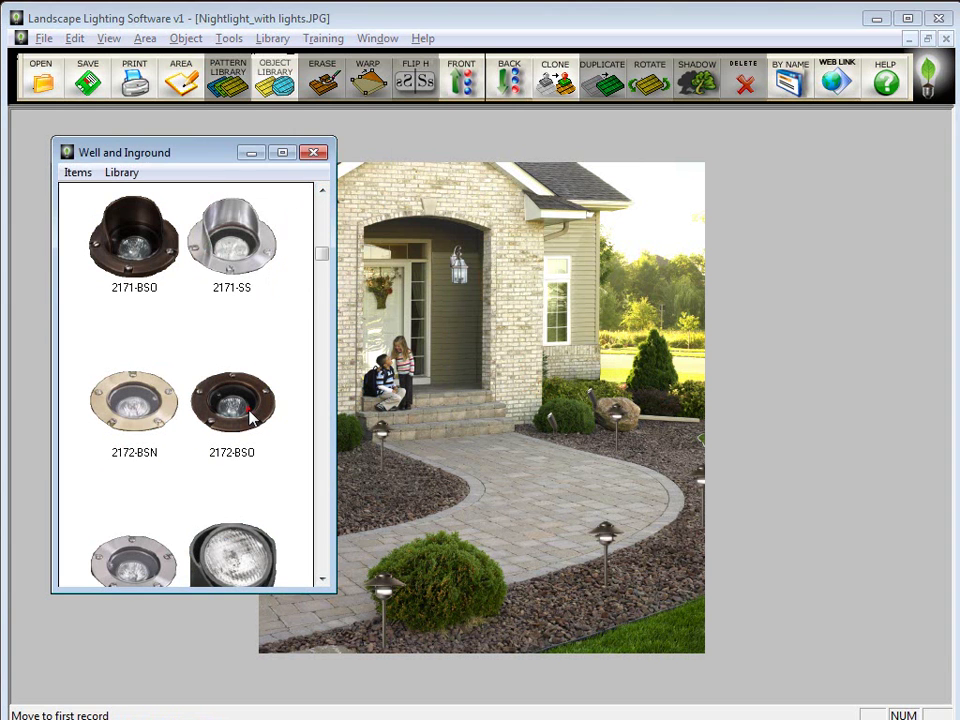
pyautogui.click(247, 410)
pyautogui.click(253, 153)
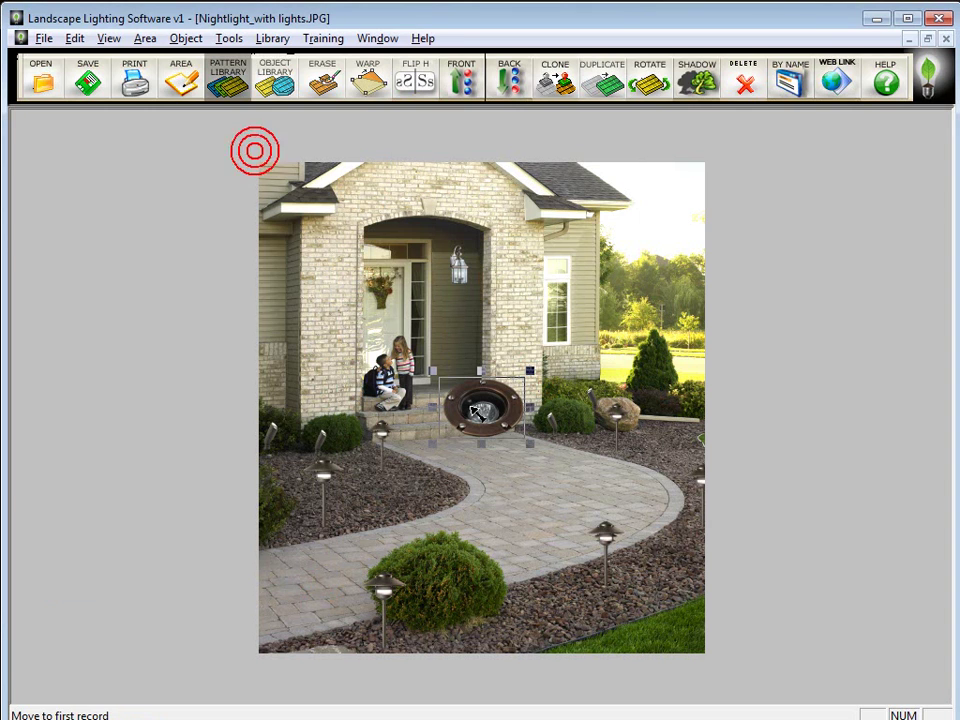
# - Move the well light onto the gravel bed left of the entry steps
pyautogui.moveTo(480, 407); pyautogui.dragTo(410, 425)
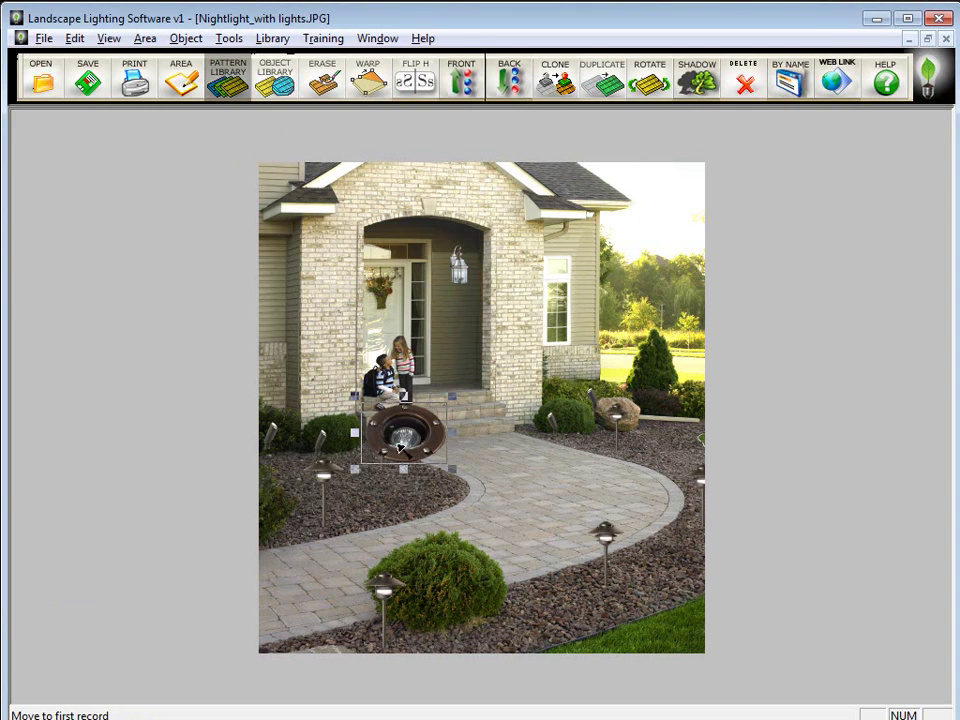
pyautogui.scroll(1, 399, 445)
pyautogui.moveTo(362, 322); pyautogui.dragTo(243, 376)
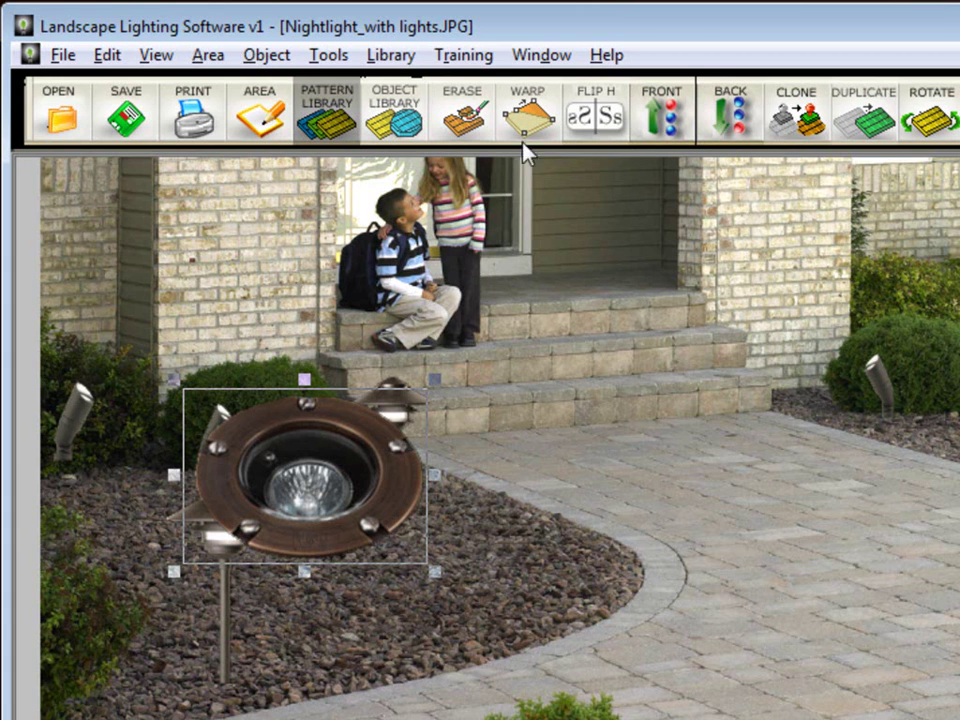
# - Warp the well light in Horizontal mode, lowering and narrowing its far edge so it lies flat on the gravel
pyautogui.click(527, 118)
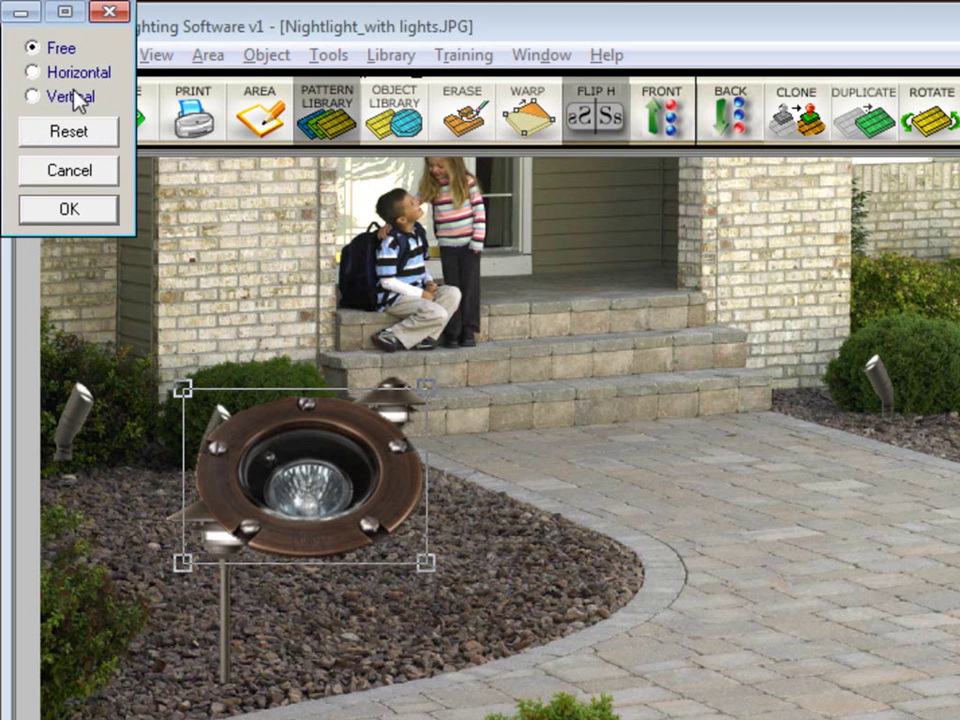
pyautogui.click(182, 381)
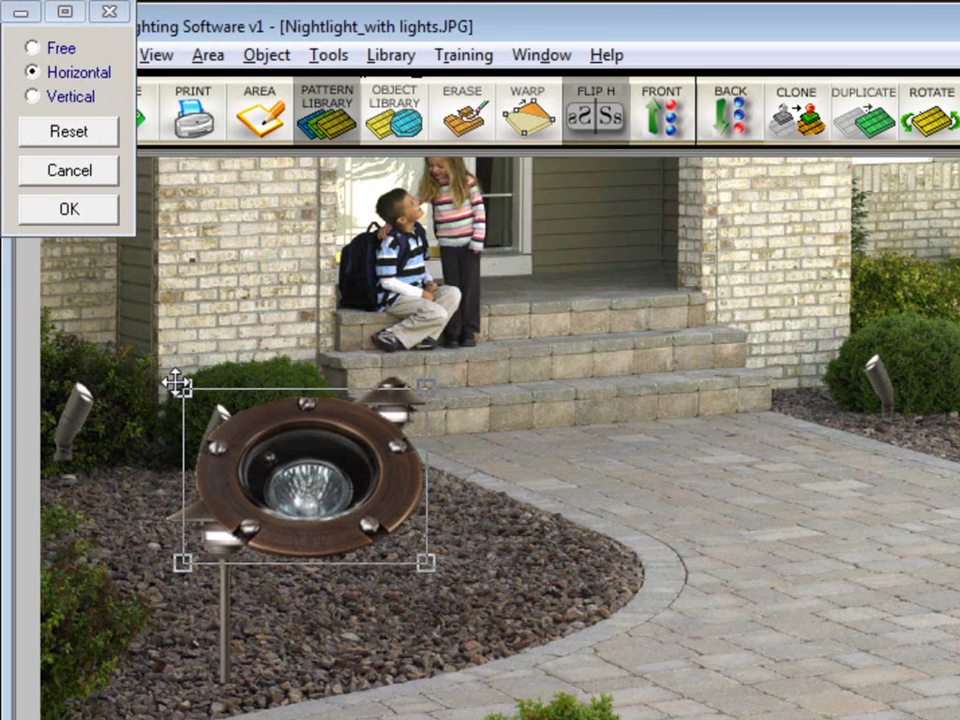
pyautogui.moveTo(182, 381); pyautogui.dragTo(202, 487)
pyautogui.moveTo(430, 487); pyautogui.dragTo(385, 493)
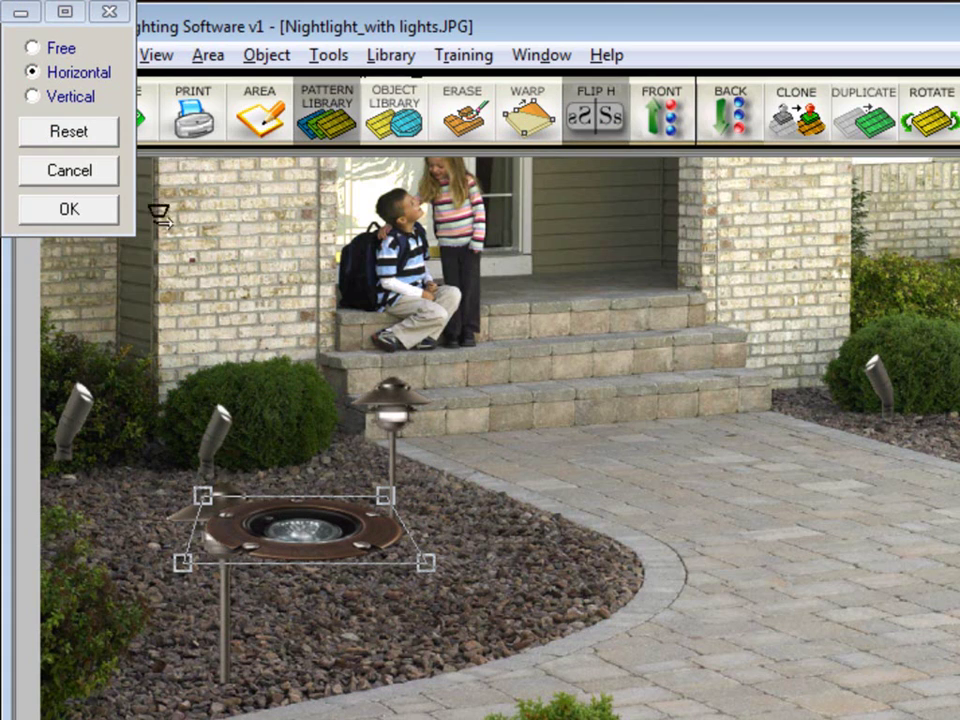
pyautogui.click(88, 218)
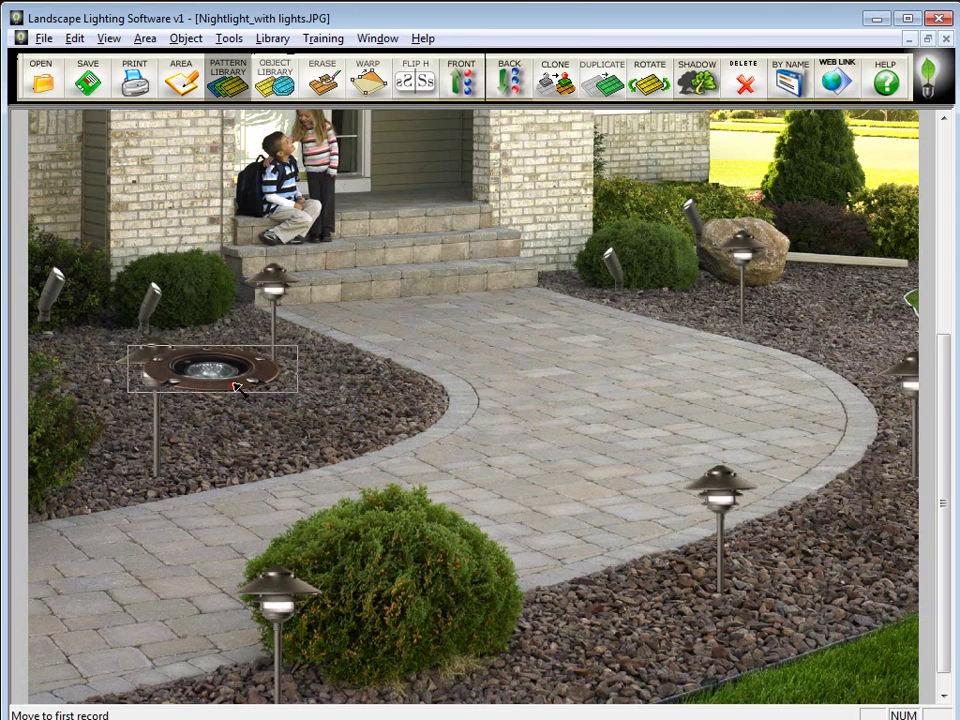
pyautogui.click(333, 549)
# - Shrink the well light and place it between the left round bush and the path light by the steps
pyautogui.moveTo(214, 350); pyautogui.dragTo(217, 351)
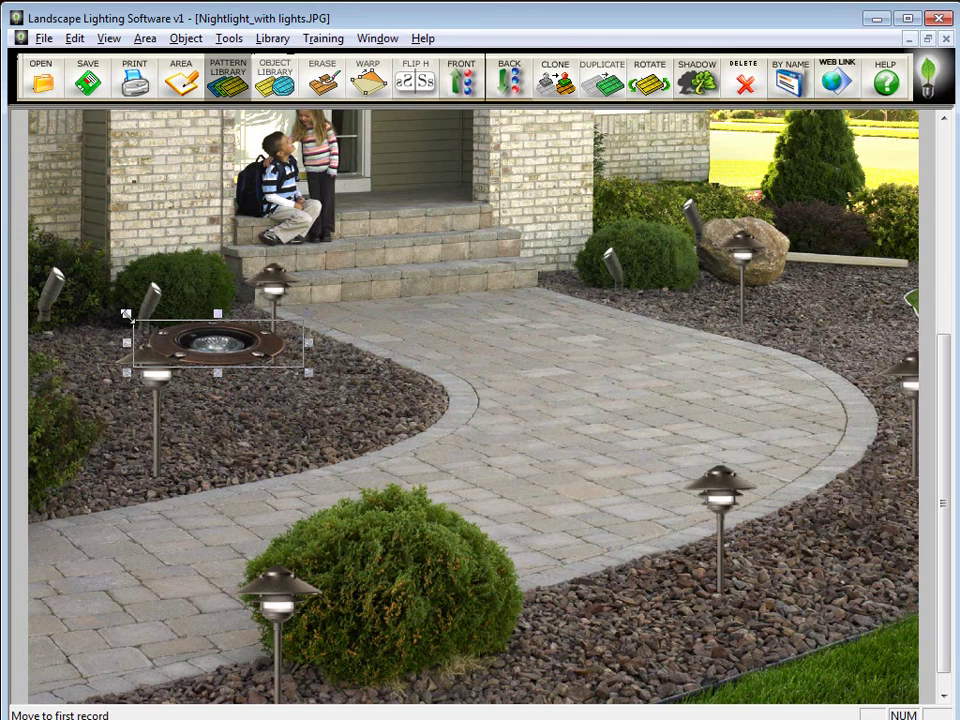
pyautogui.moveTo(128, 314); pyautogui.dragTo(209, 336)
pyautogui.moveTo(334, 610); pyautogui.dragTo(274, 561)
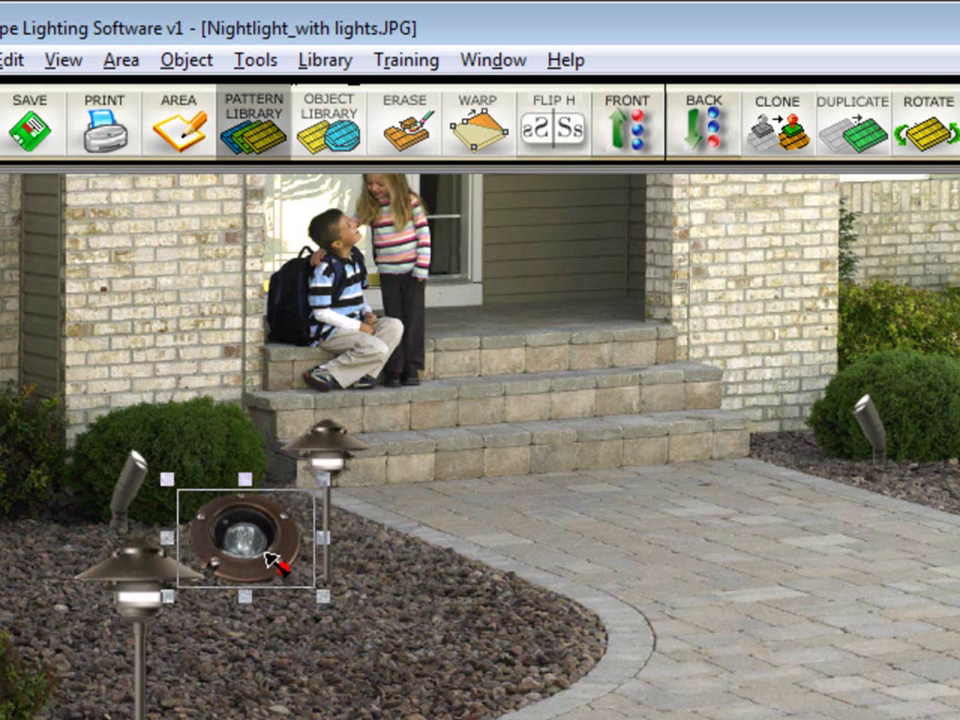
pyautogui.moveTo(322, 596); pyautogui.dragTo(303, 574)
pyautogui.moveTo(242, 570); pyautogui.dragTo(250, 570)
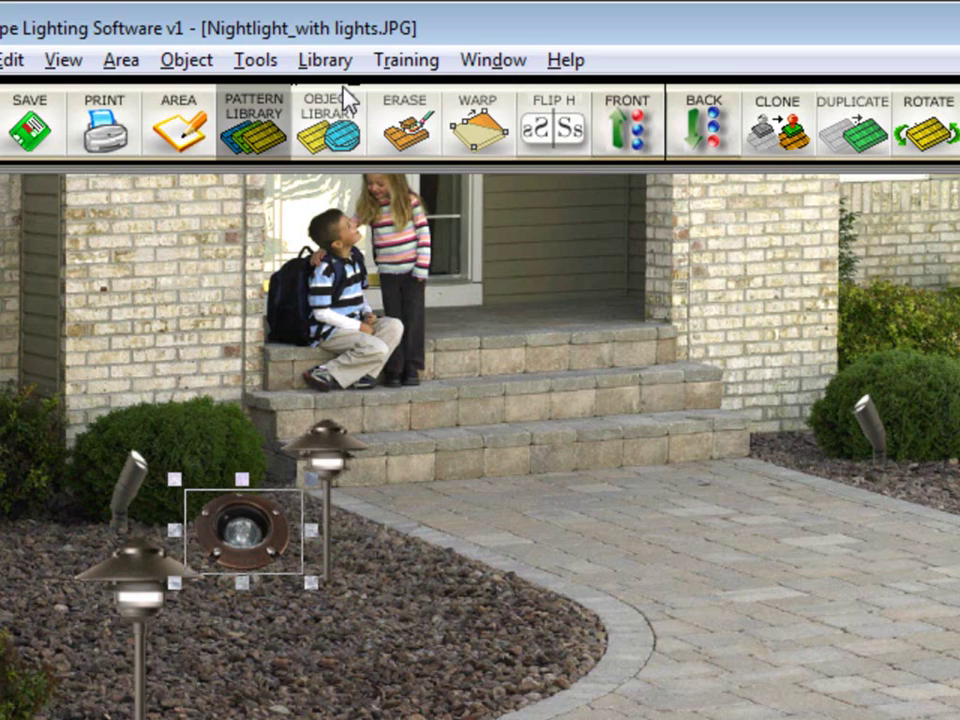
# - Flatten the shrunken well light with another Horizontal warp and nudge it into place on the gravel
pyautogui.click(474, 128)
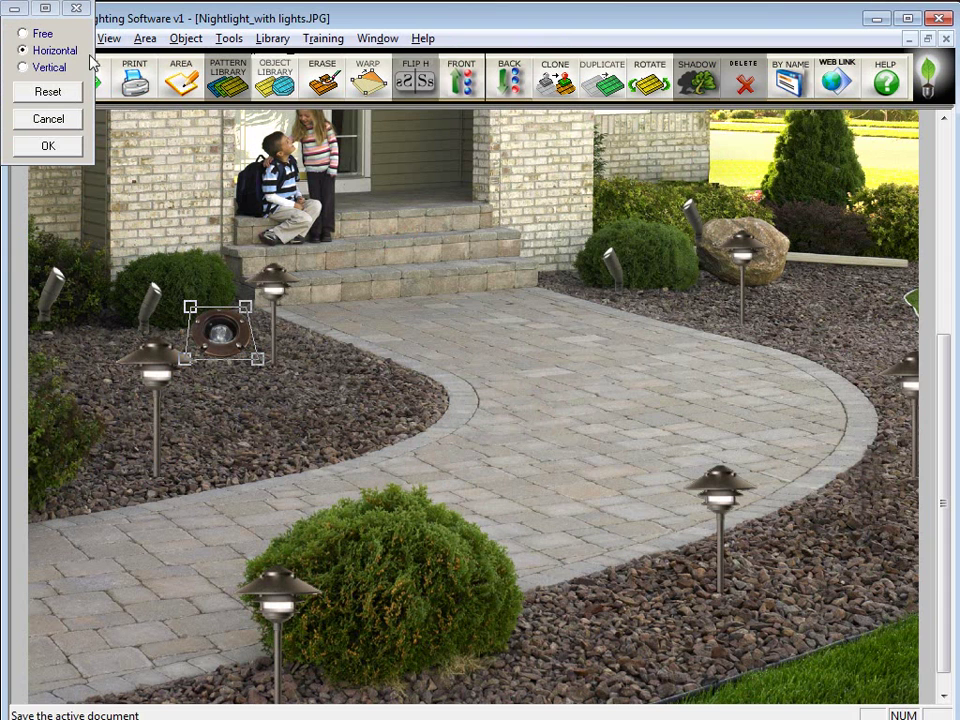
pyautogui.moveTo(189, 308); pyautogui.dragTo(268, 355)
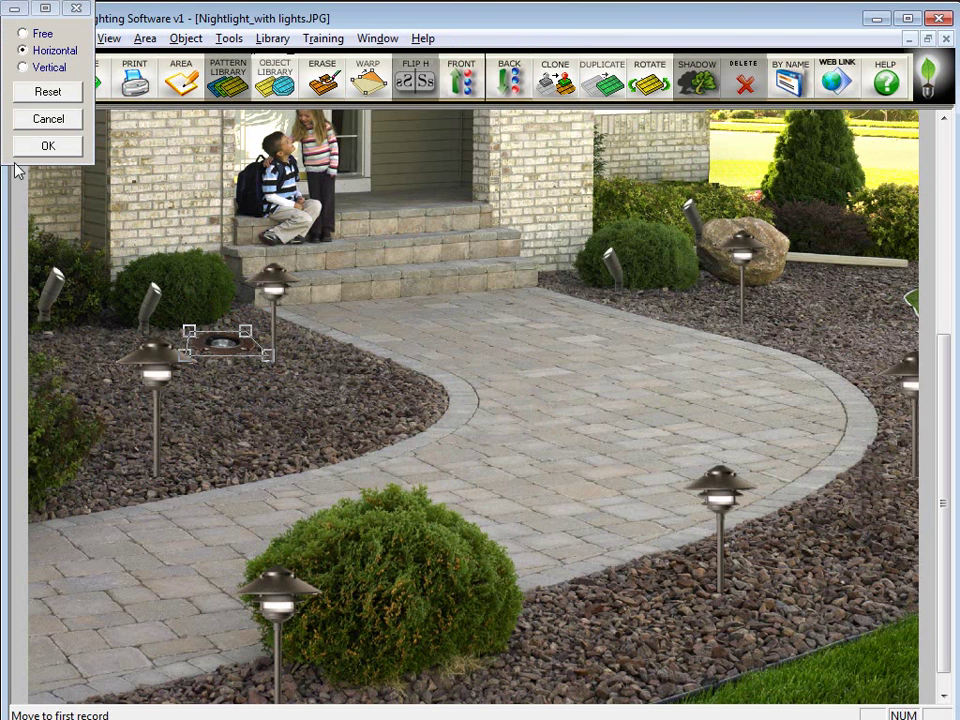
pyautogui.click(42, 148)
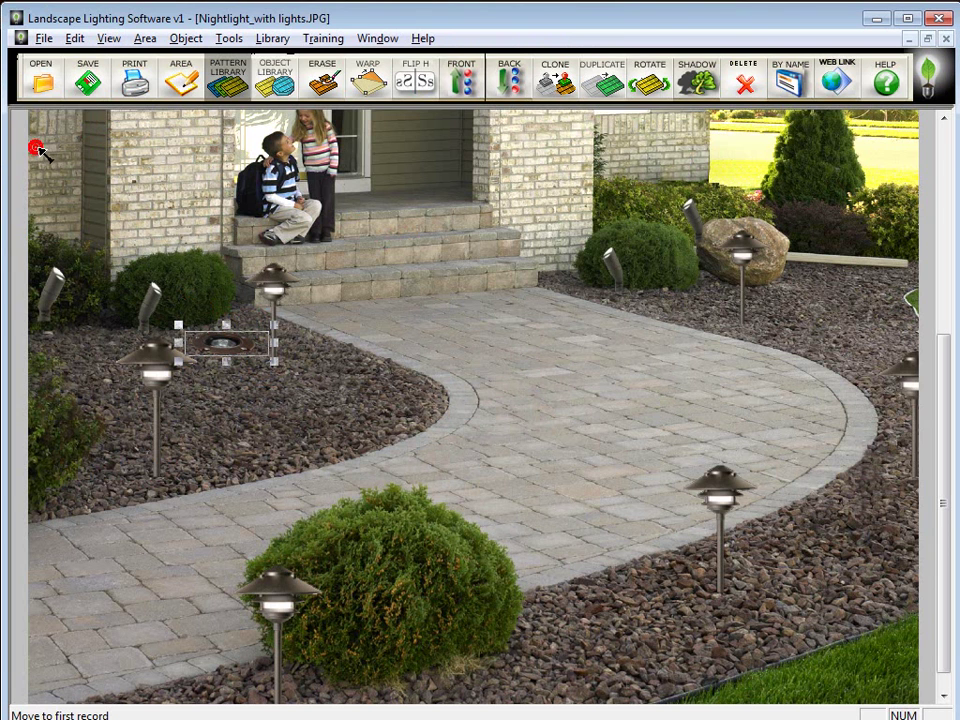
pyautogui.click(222, 350)
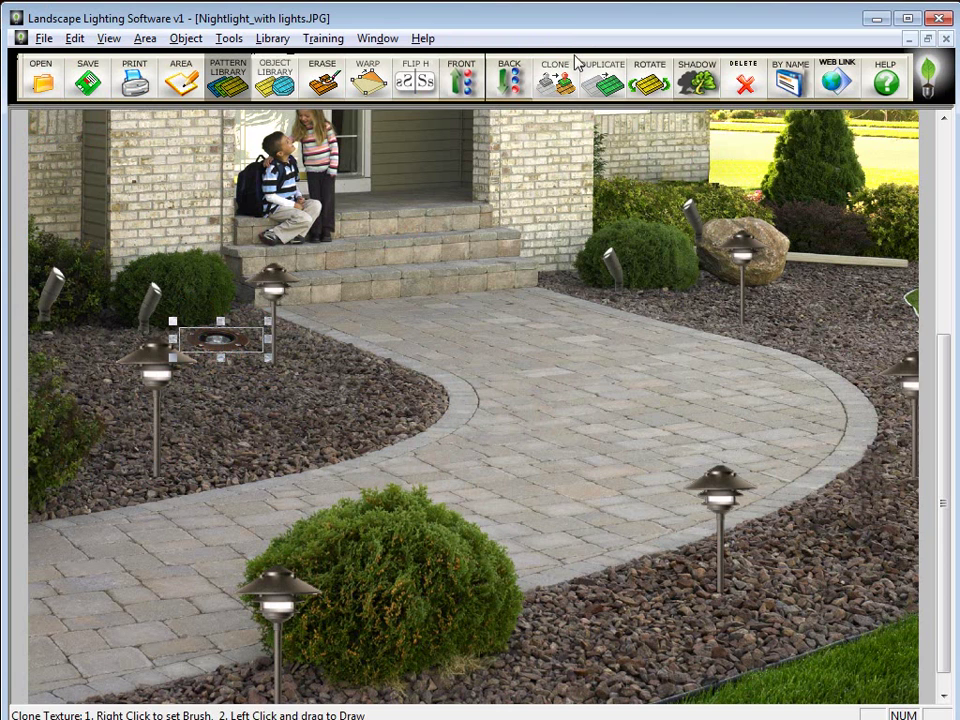
# - Duplicate the flattened well light in front of the round bush right of the entry steps and make the copy narrower and taller
pyautogui.click(603, 82)
pyautogui.click(642, 289)
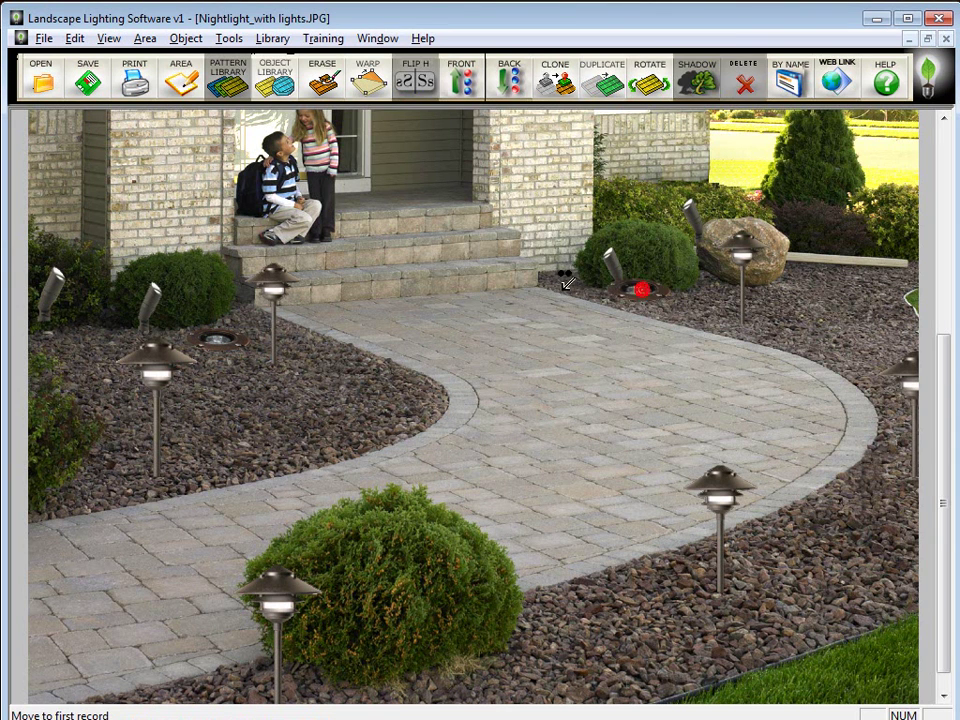
pyautogui.moveTo(654, 289)
pyautogui.mouseDown()
pyautogui.moveTo(642, 294)
pyautogui.moveTo(651, 297)
pyautogui.mouseUp()
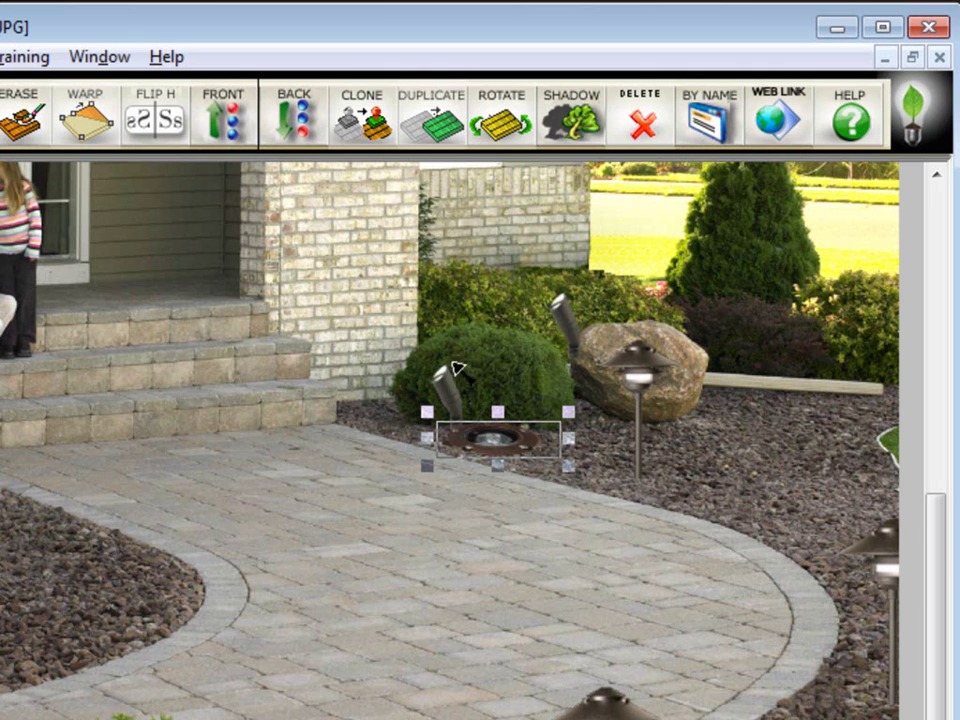
pyautogui.moveTo(569, 466); pyautogui.dragTo(552, 506)
pyautogui.moveTo(498, 462); pyautogui.dragTo(510, 444)
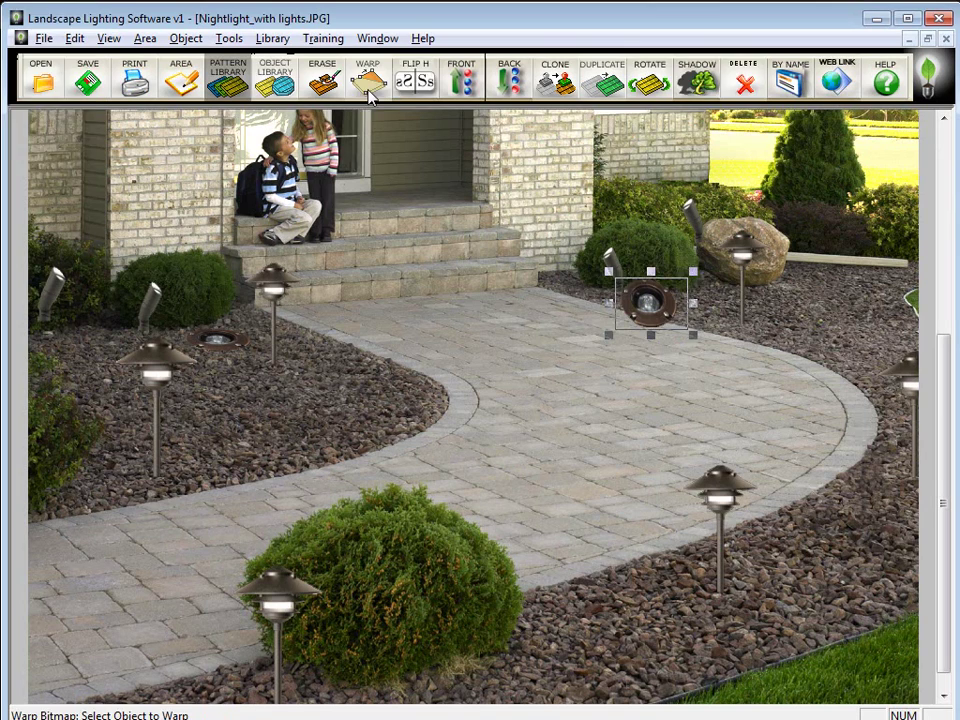
# - Warp the well light copy in Horizontal mode to lie flat in the gravel and adjust its position
pyautogui.click(85, 122)
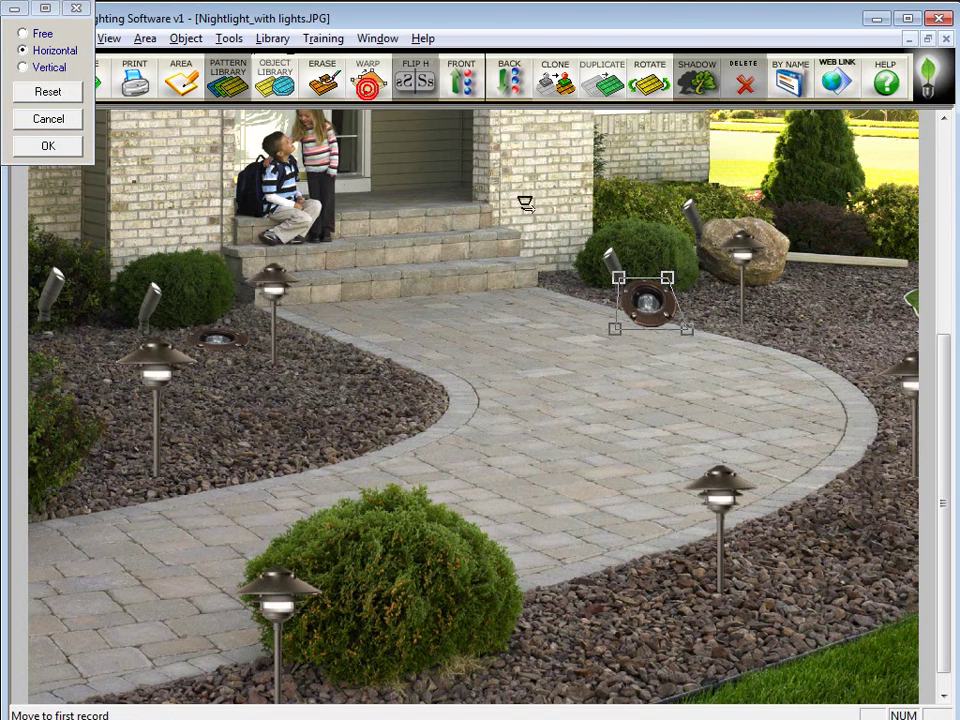
pyautogui.moveTo(617, 276); pyautogui.dragTo(620, 313)
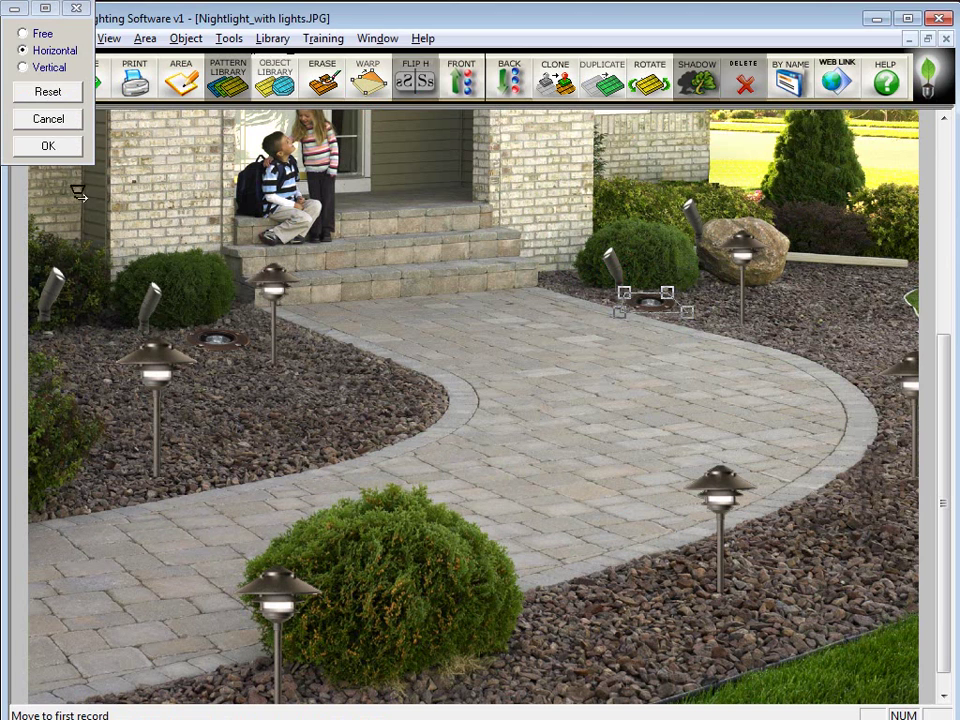
pyautogui.click(60, 146)
pyautogui.click(651, 302)
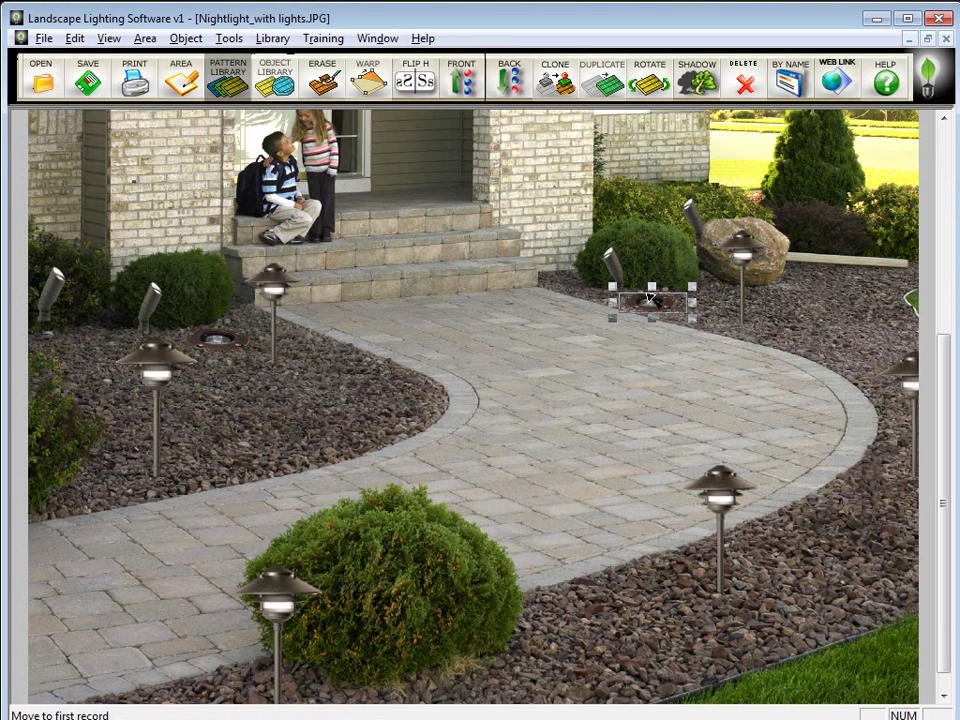
# - Delete the well lights on both sides of the entry steps
pyautogui.scroll(-1, 540, 372)
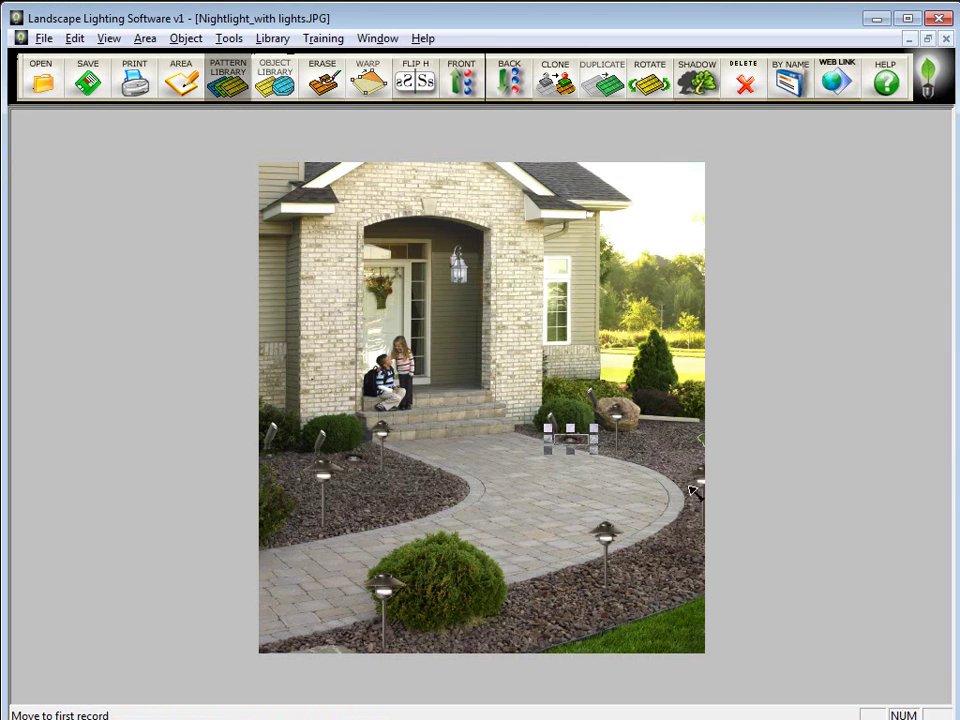
pyautogui.click(818, 478)
pyautogui.click(357, 474)
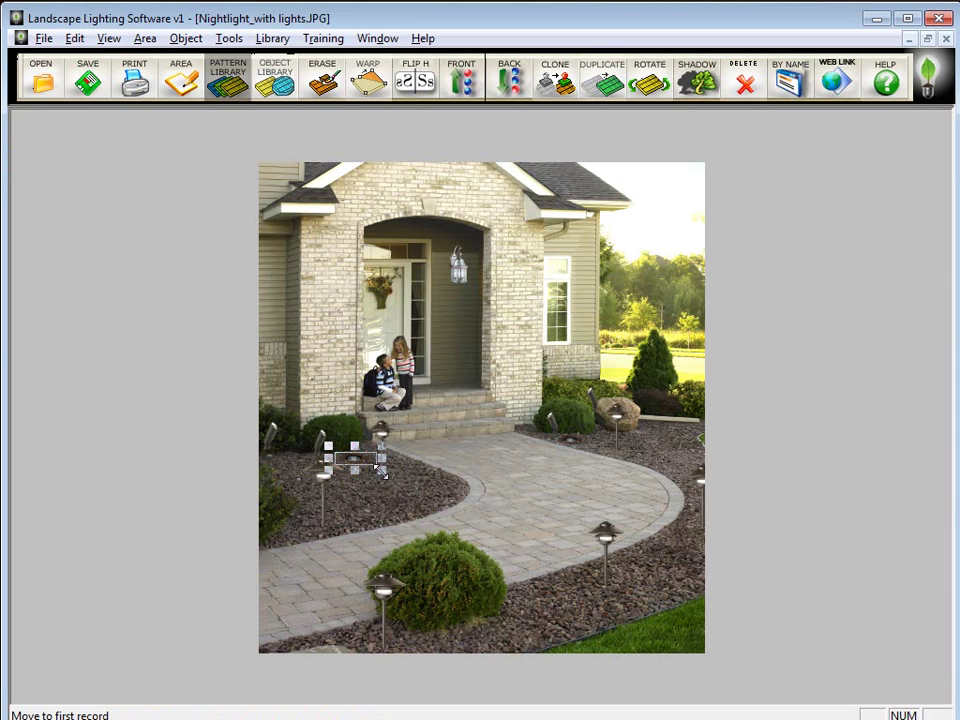
pyautogui.click(411, 486)
pyautogui.click(575, 442)
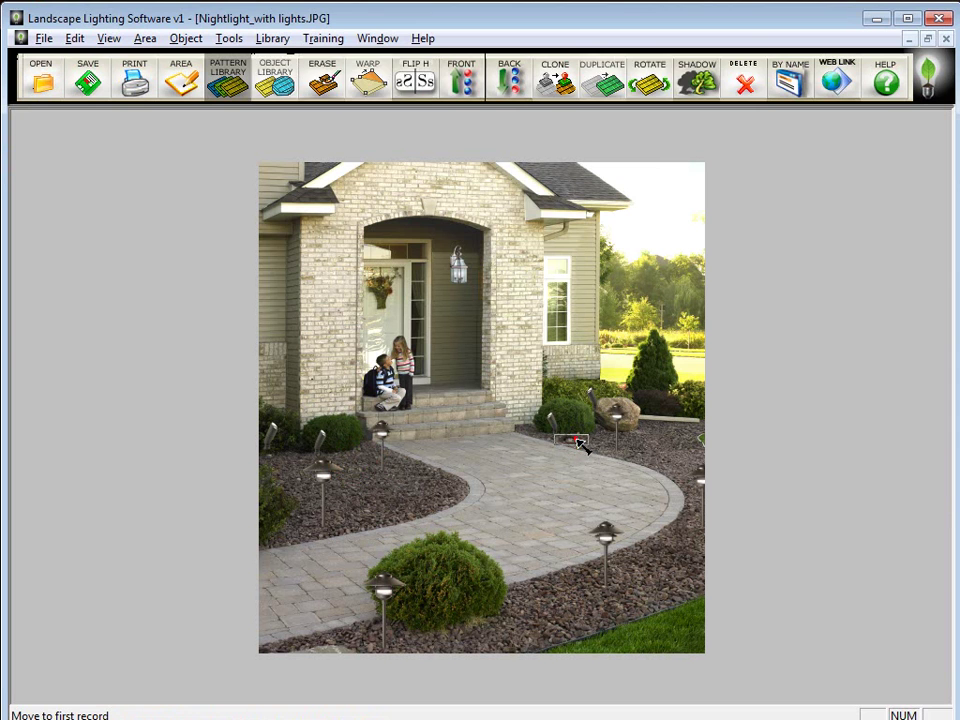
pyautogui.press('Delete')
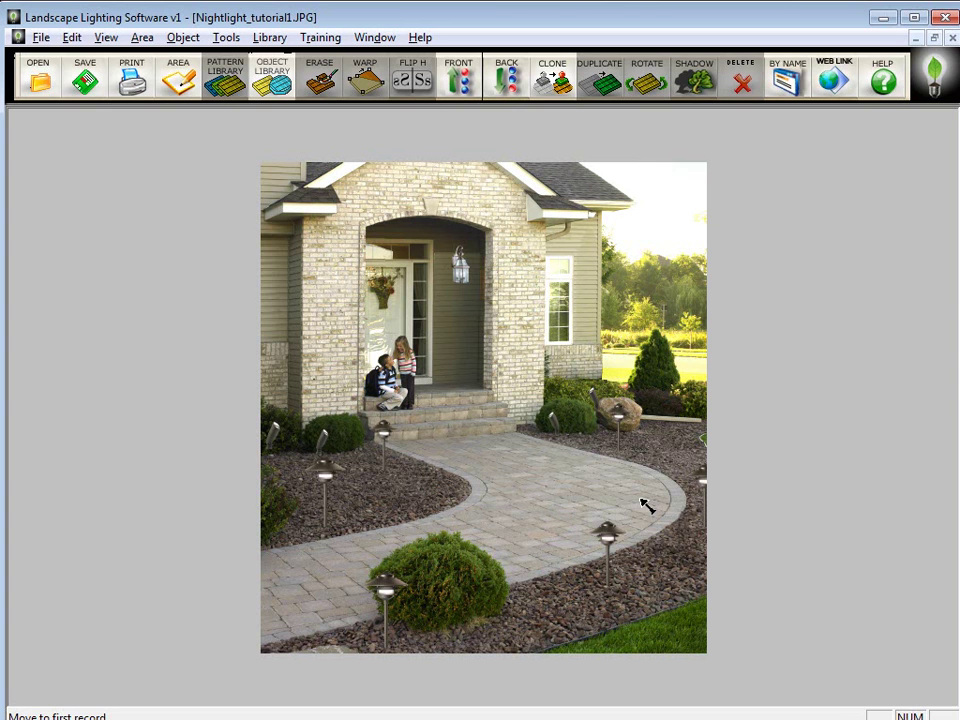
# - Save the image in the Samples folder as a JPEG JFIF file named "Nightlight_with lights"
pyautogui.click(40, 38)
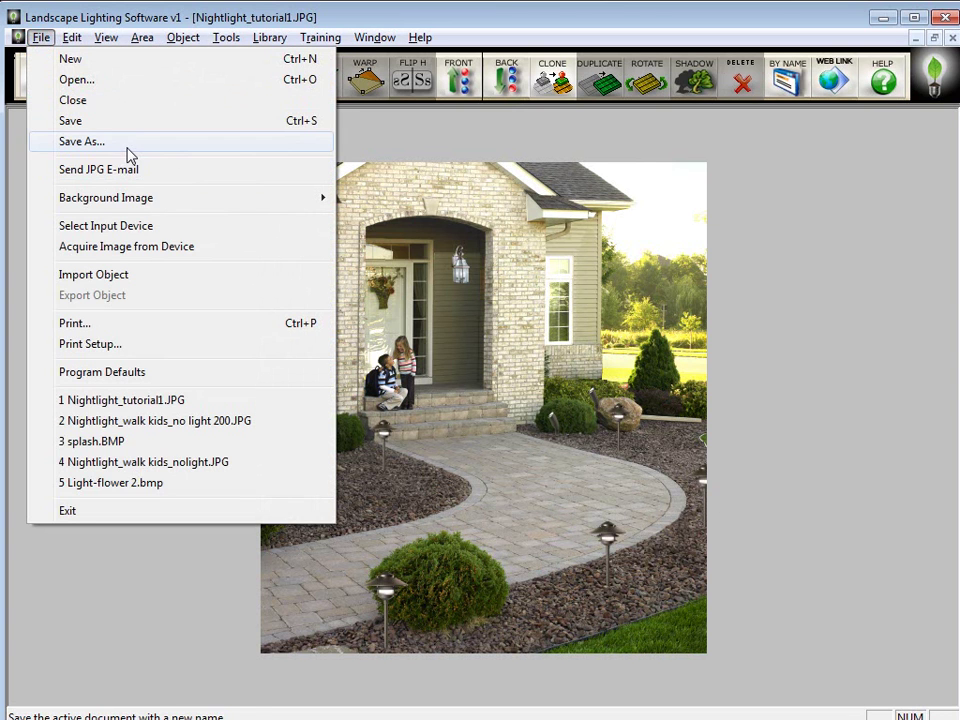
pyautogui.click(127, 146)
pyautogui.click(453, 592)
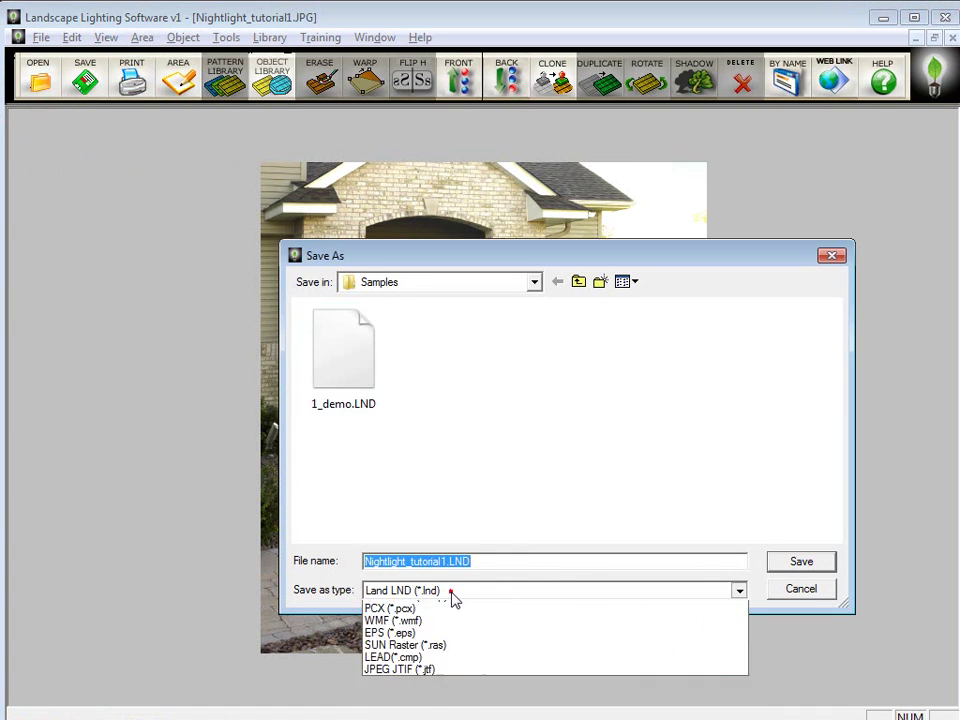
pyautogui.click(472, 645)
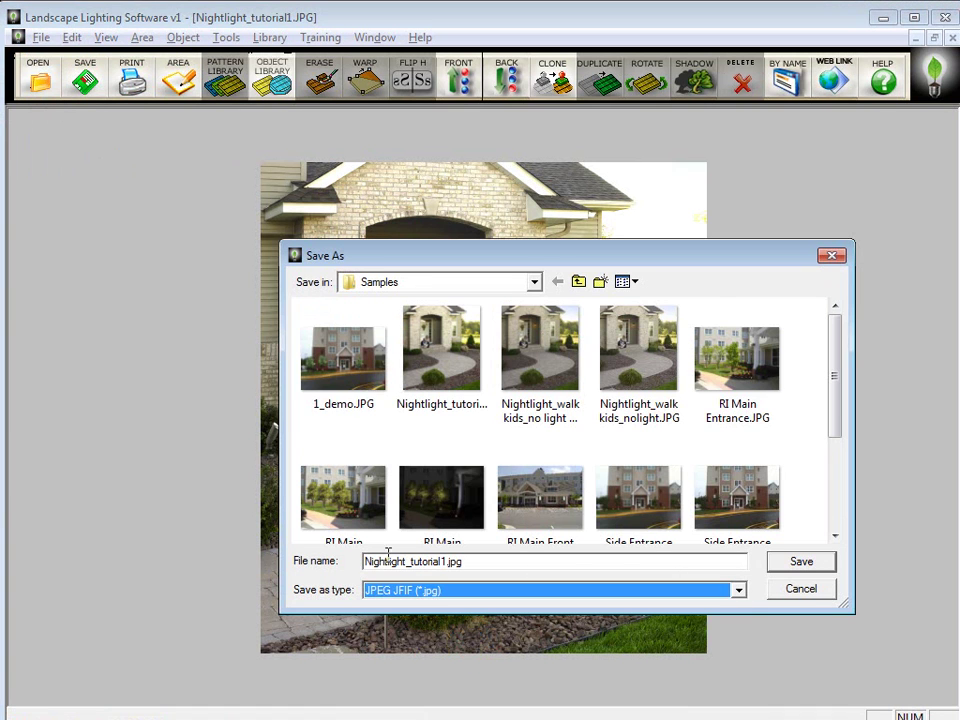
pyautogui.click(483, 562)
pyautogui.moveTo(483, 562); pyautogui.dragTo(412, 562)
pyautogui.write('with lights')
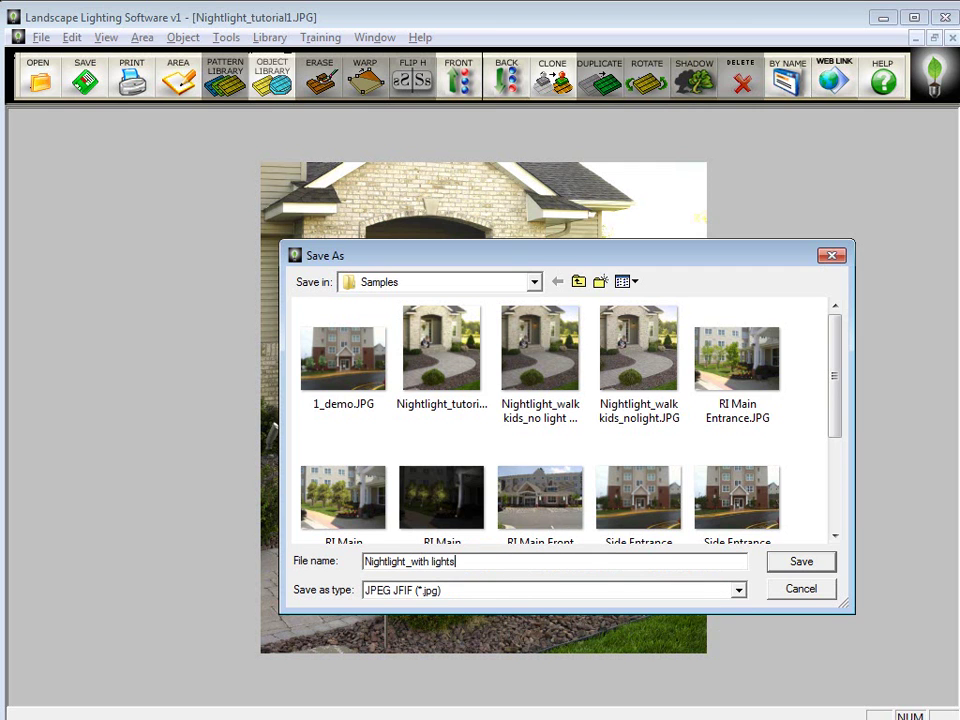
pyautogui.click(812, 563)
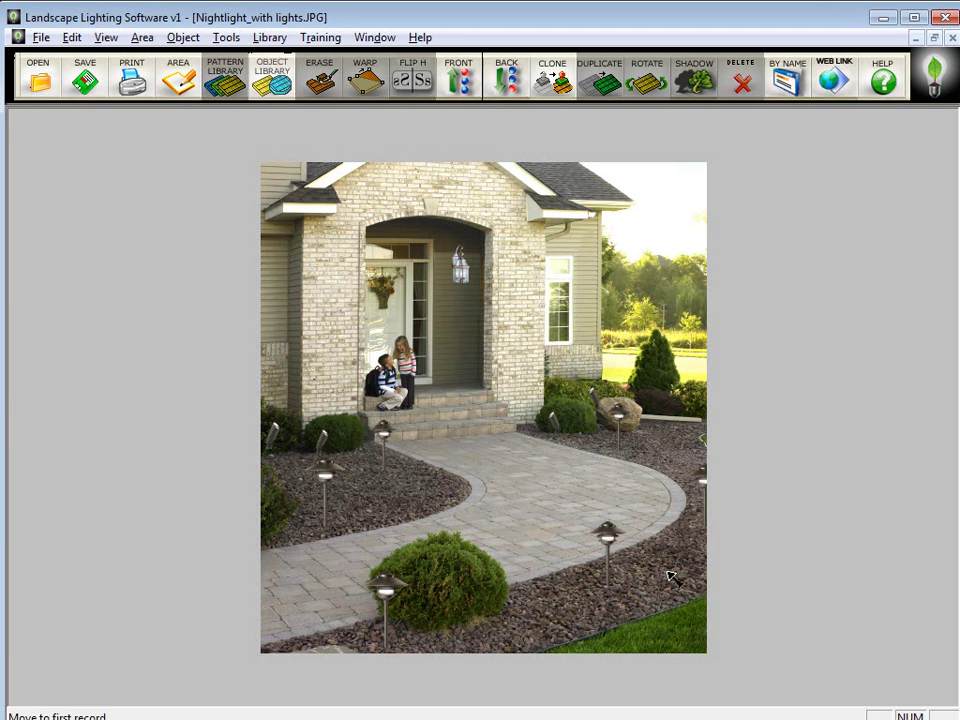